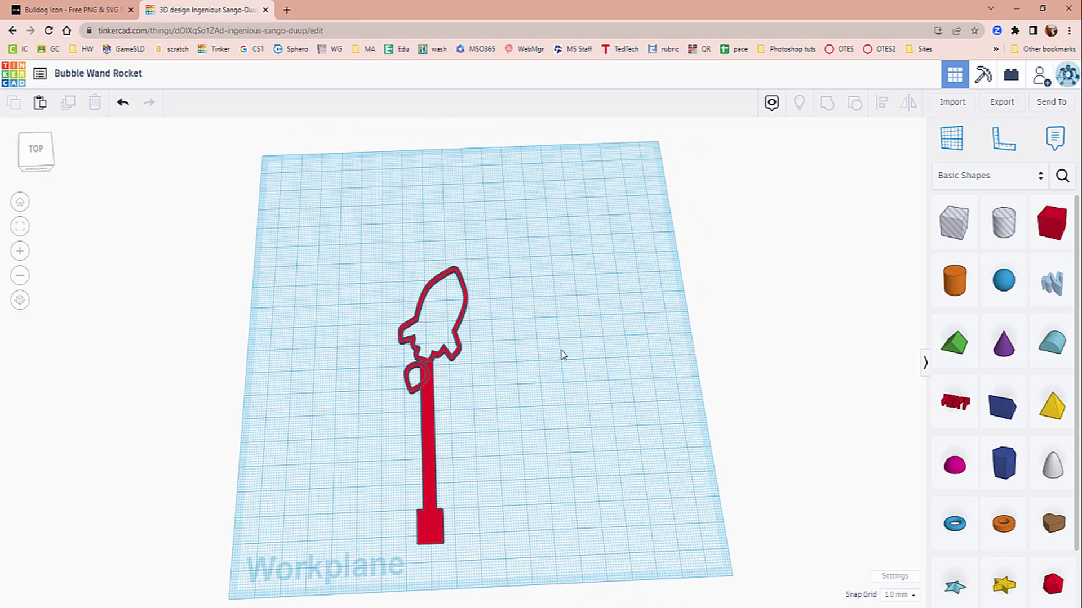
- Go back to the dashboard and open the design named "bubble wand examples"
{"action": "left_click", "coordinate": [22, 77]}
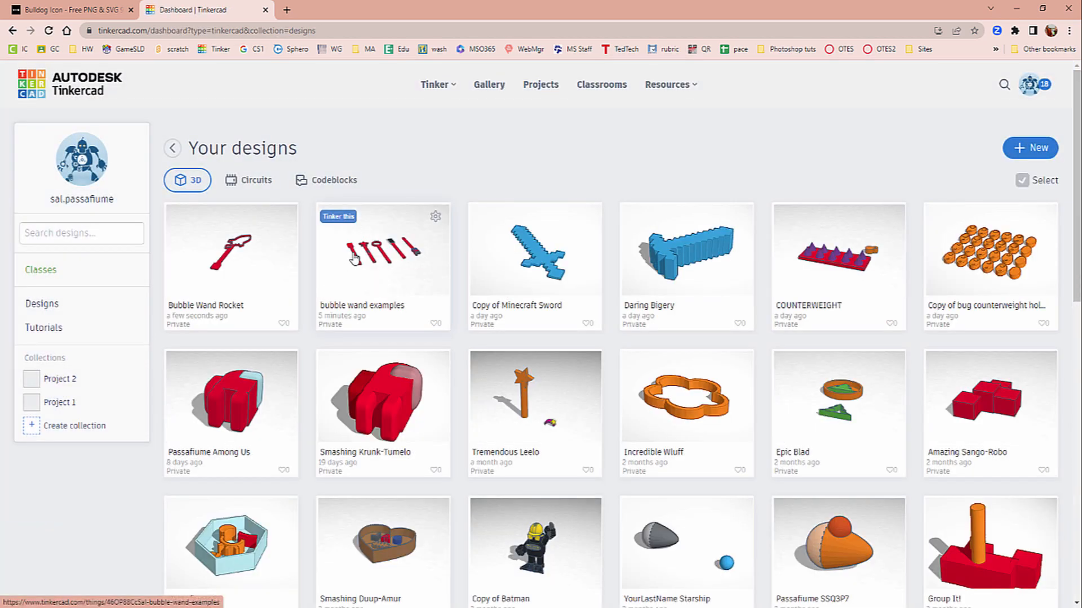
{"action": "left_click", "coordinate": [346, 218]}
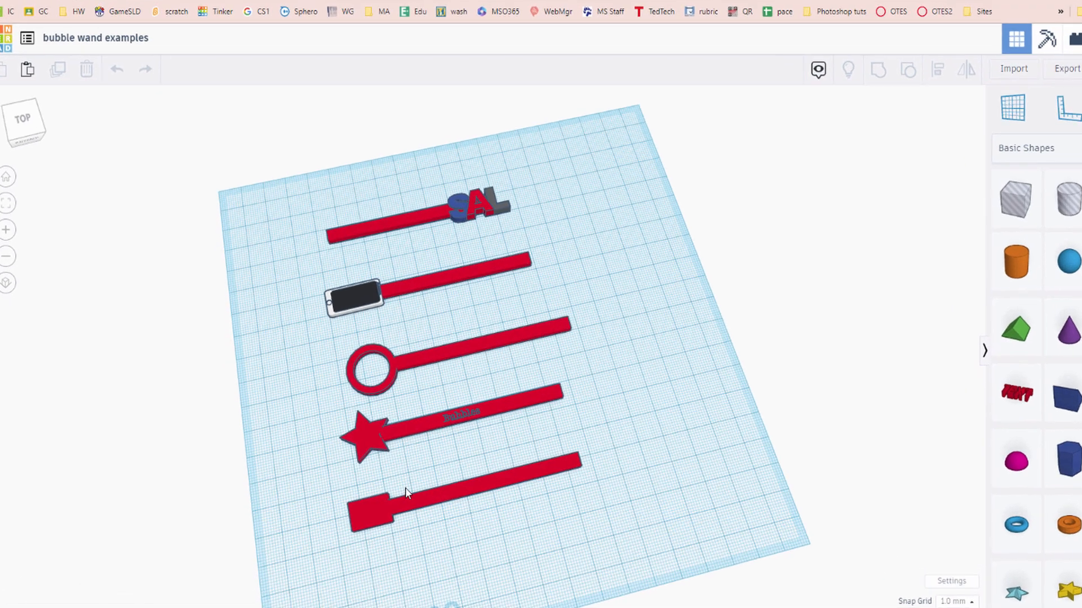
- Examine the five example wands from several angles: the square, star, ring, phone and letter versions
{"action": "right_click_drag", "start_coordinate": [405, 483], "coordinate": [471, 460]}
{"action": "right_click_drag", "start_coordinate": [553, 437], "coordinate": [569, 464]}
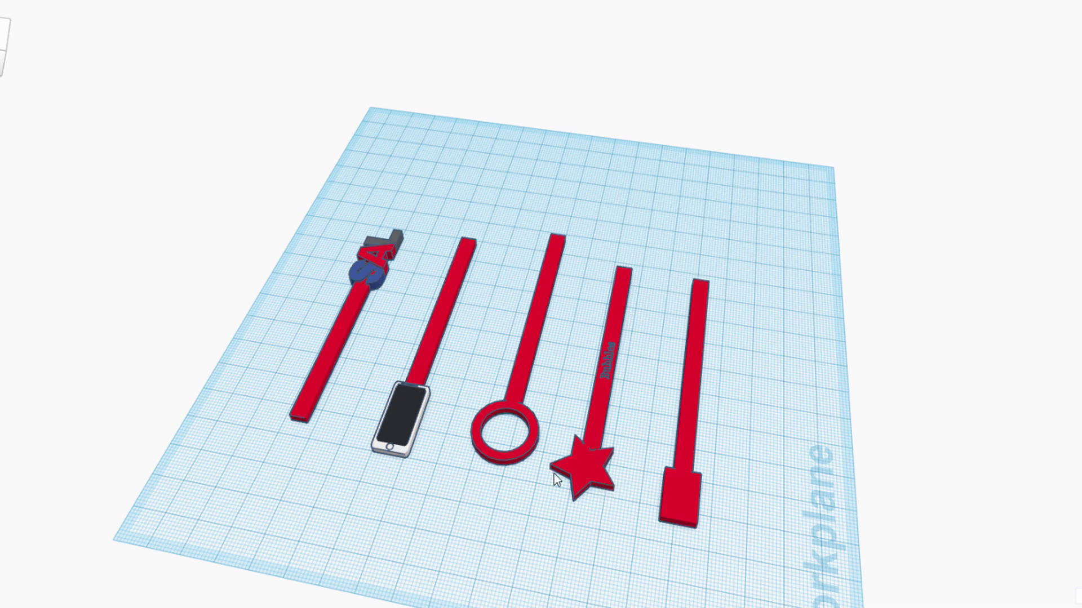
{"action": "left_click_drag", "start_coordinate": [678, 479], "coordinate": [692, 458]}
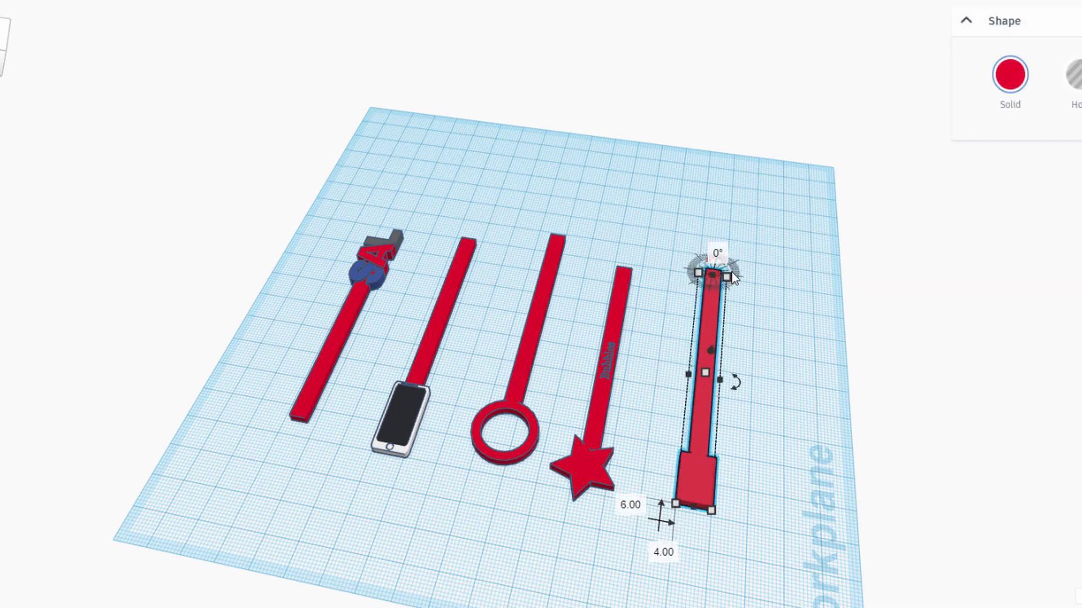
{"action": "left_click", "coordinate": [581, 469]}
{"action": "left_click", "coordinate": [528, 448]}
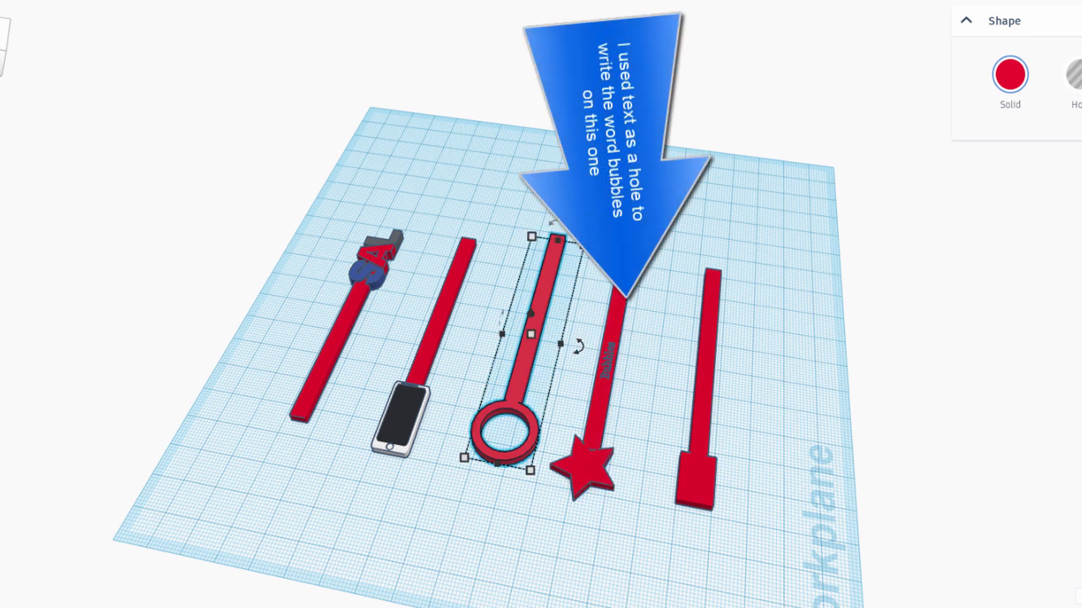
{"action": "left_click", "coordinate": [412, 434]}
{"action": "right_click_drag", "start_coordinate": [401, 454], "coordinate": [479, 476]}
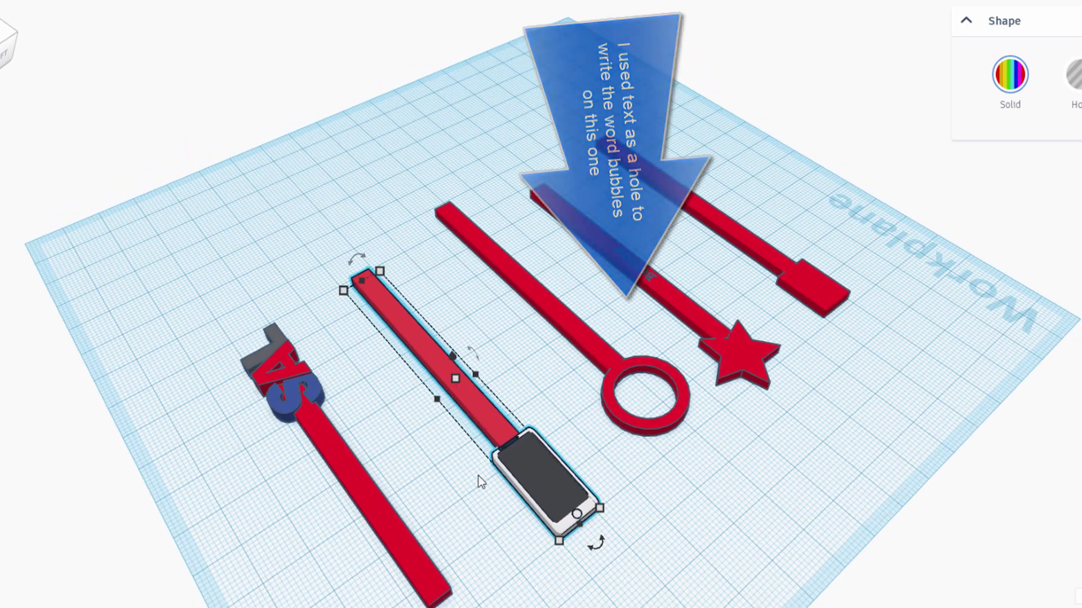
{"action": "left_click", "coordinate": [335, 467]}
{"action": "right_click_drag", "start_coordinate": [335, 467], "coordinate": [397, 296]}
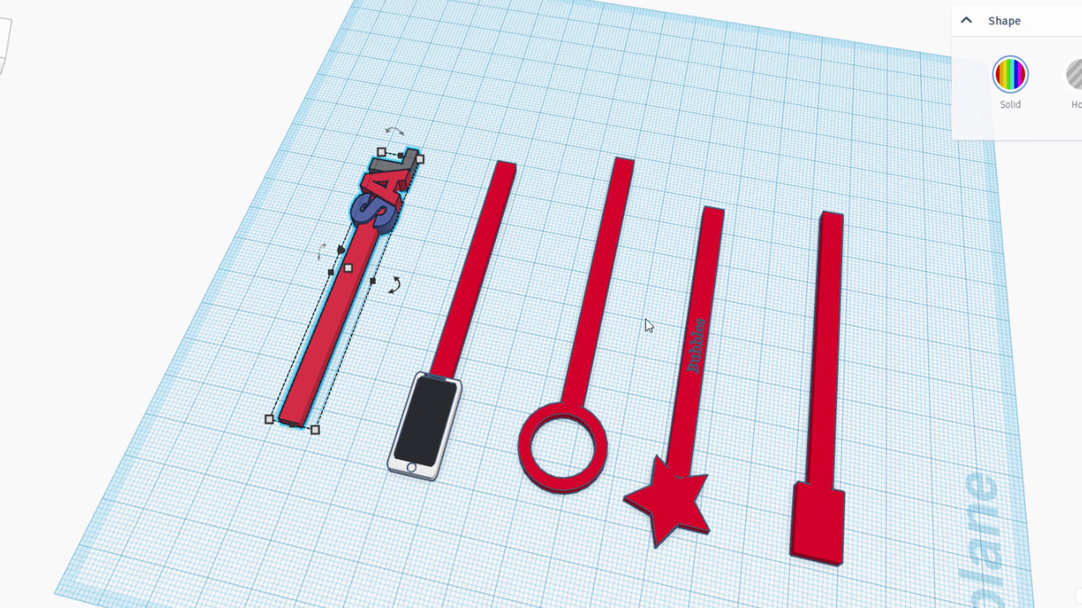
{"action": "scroll", "coordinate": [772, 335], "scroll_direction": "down", "scroll_amount": 3}
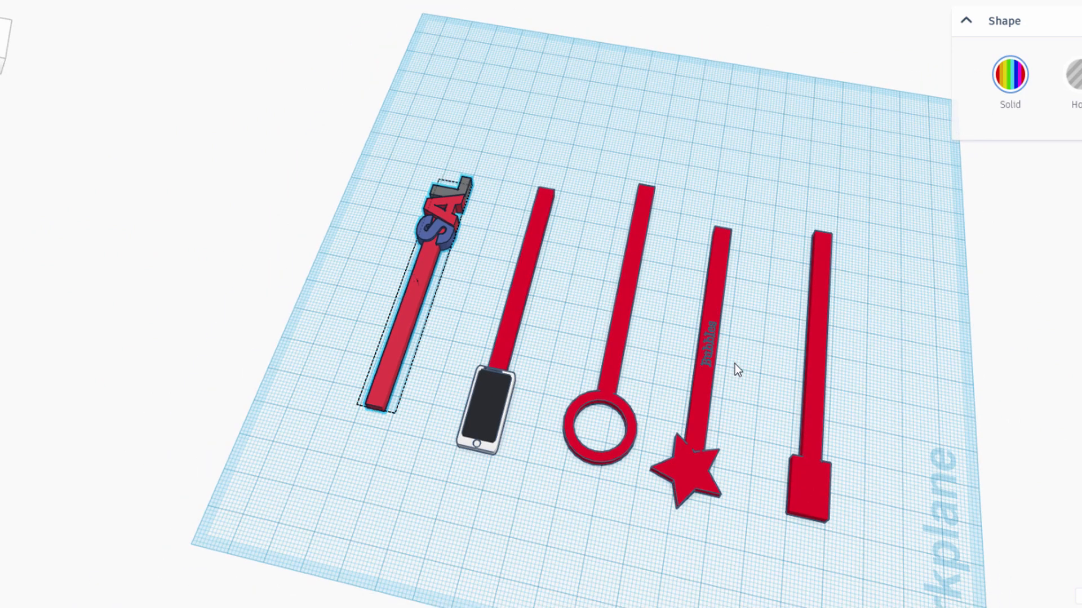
{"action": "right_click_drag", "start_coordinate": [734, 364], "coordinate": [758, 364]}
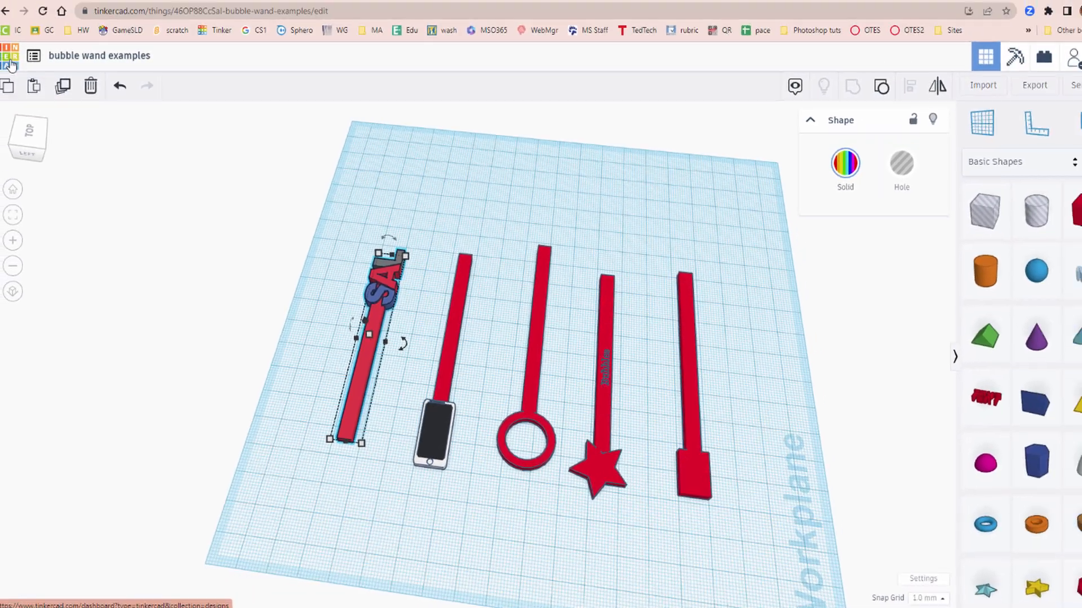
- Return to the dashboard and create a new 3D design
{"action": "left_click", "coordinate": [23, 84]}
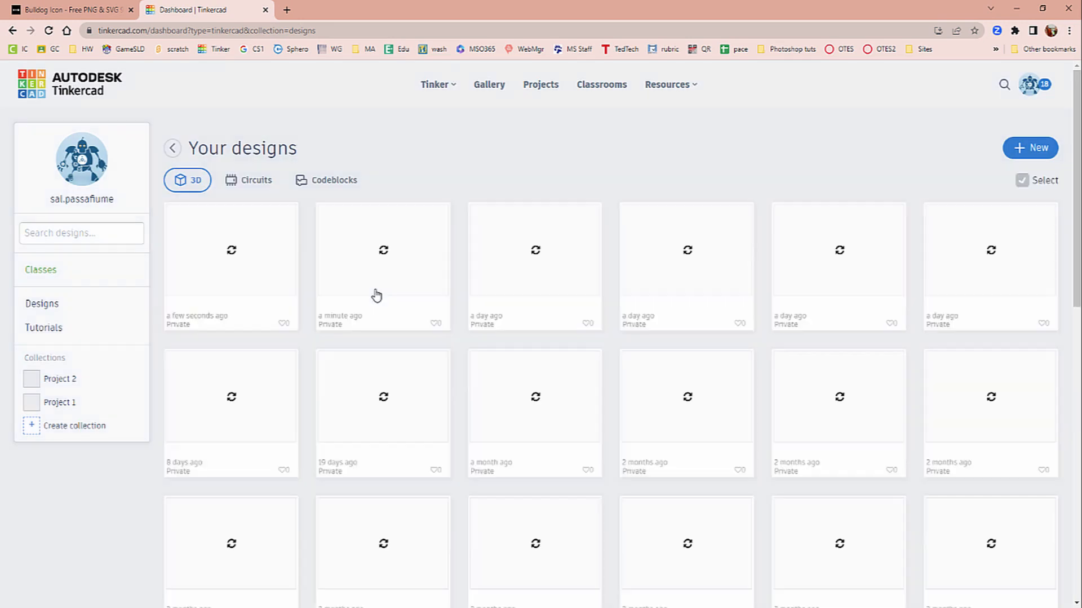
{"action": "left_click", "coordinate": [1026, 153]}
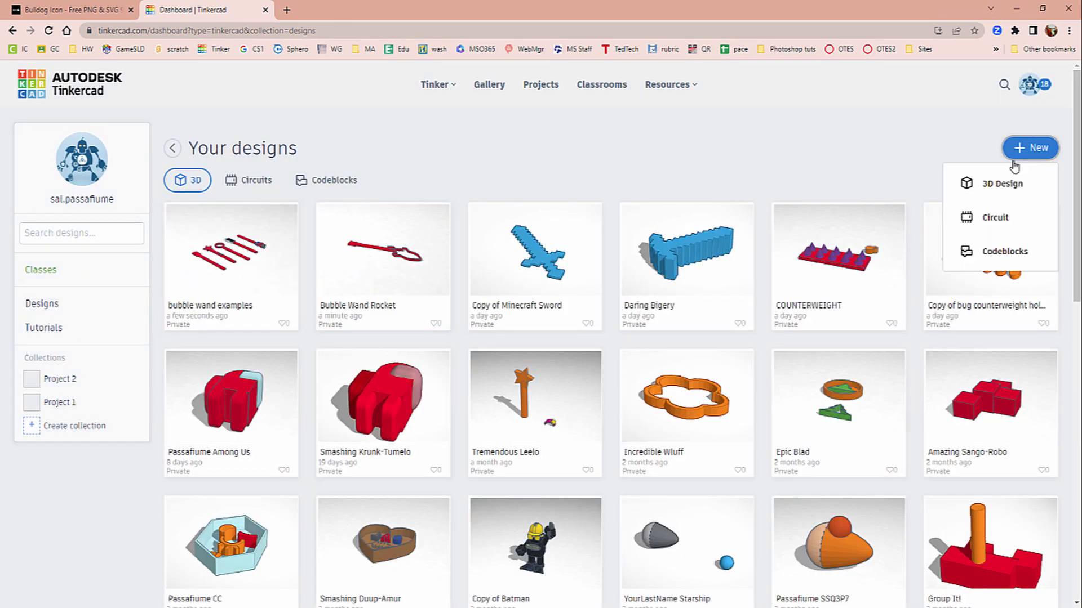
{"action": "left_click", "coordinate": [1003, 186]}
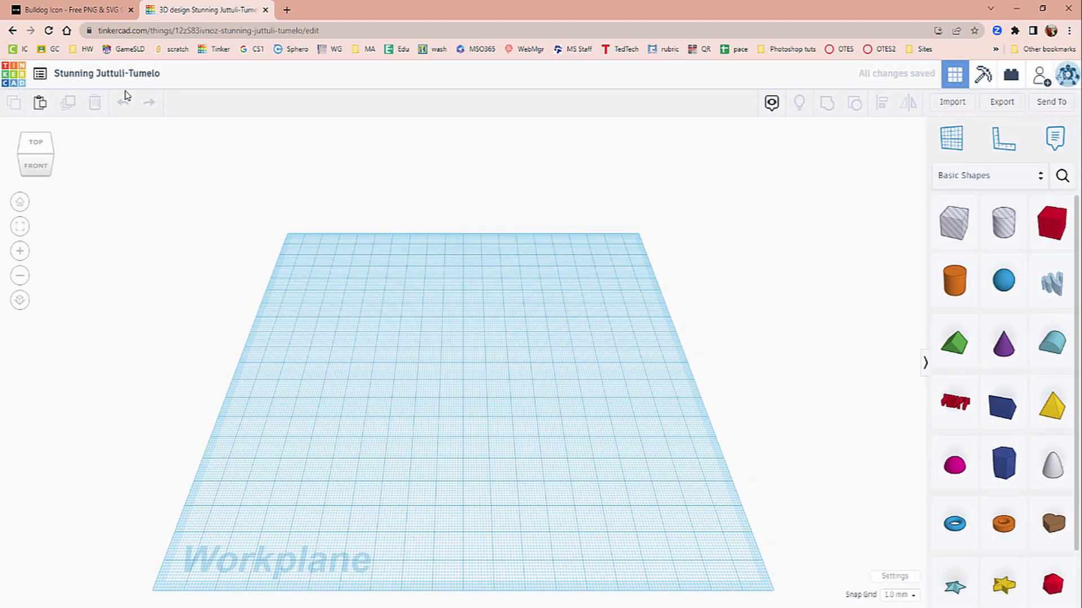
- Rename the new design with the owner's surname followed by "Bubble Wand"
{"action": "left_click", "coordinate": [122, 75]}
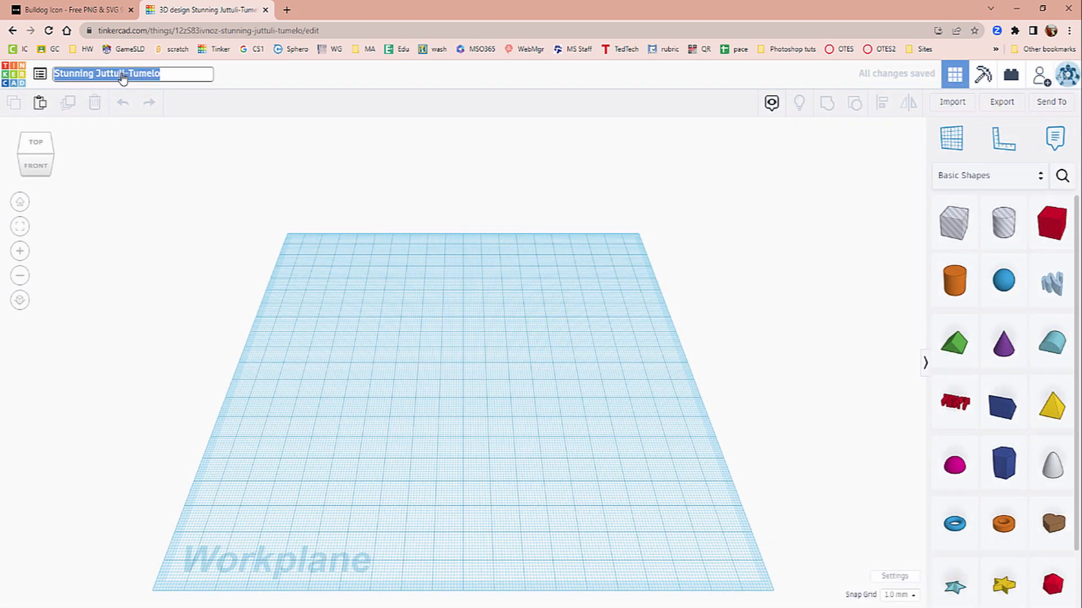
{"action": "type", "text": "Passafiume Bubble Wand"}
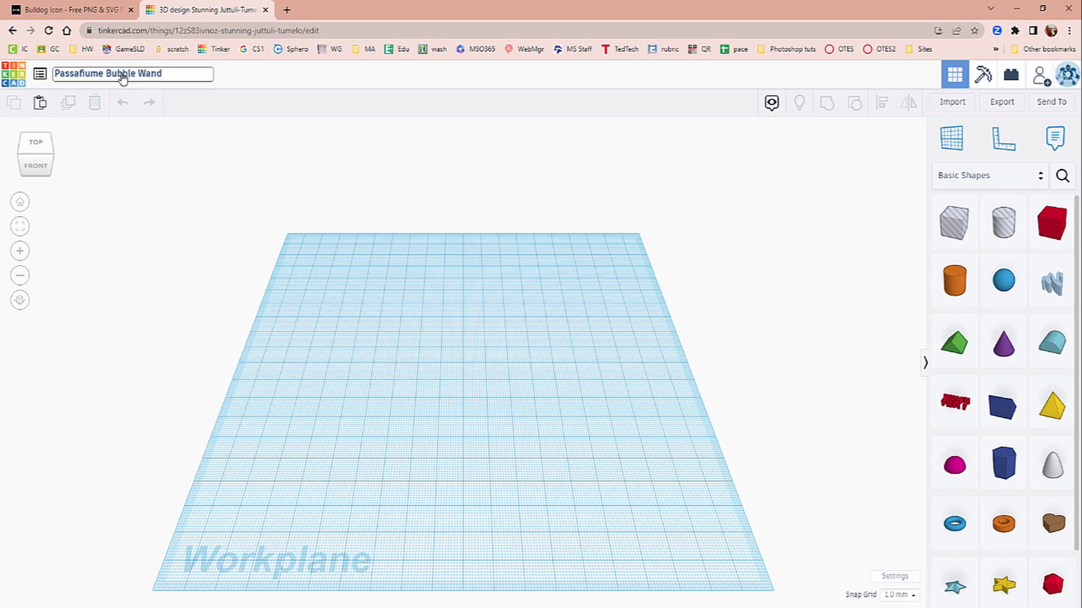
{"action": "left_click", "coordinate": [306, 202]}
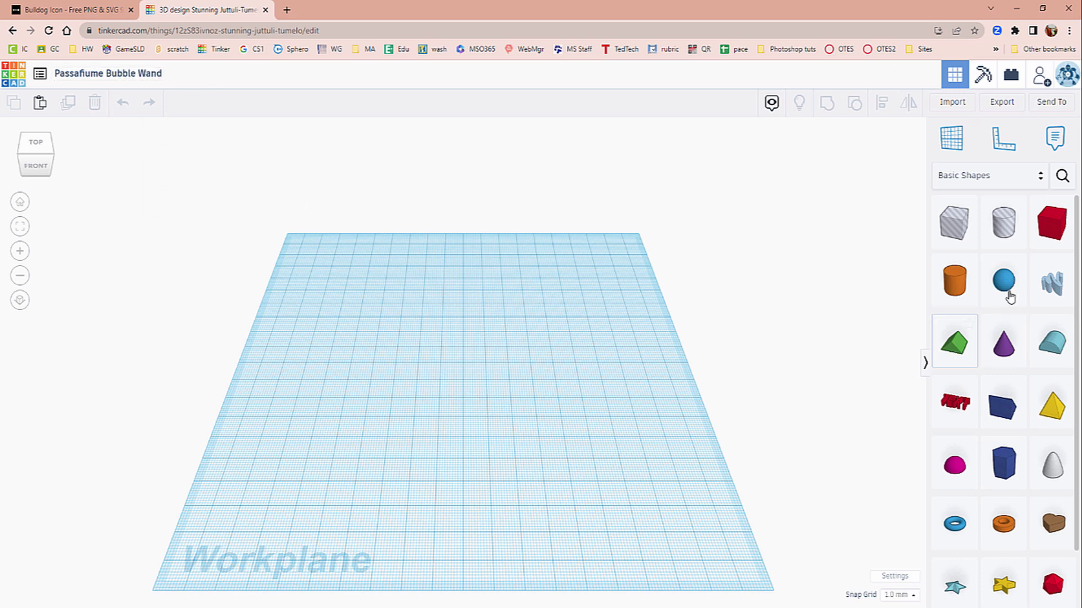
- Place a solid box near the middle of the workplane and make it 65 mm long and 5 mm wide
{"action": "left_click_drag", "start_coordinate": [1043, 248], "coordinate": [530, 410]}
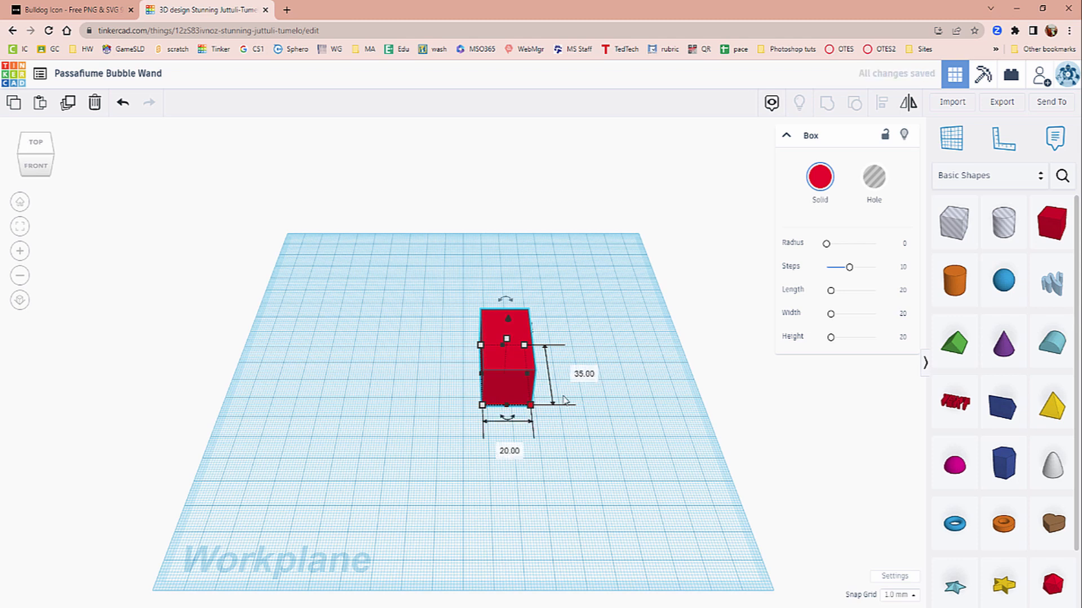
{"action": "left_click", "coordinate": [584, 377]}
{"action": "type", "text": "65"}
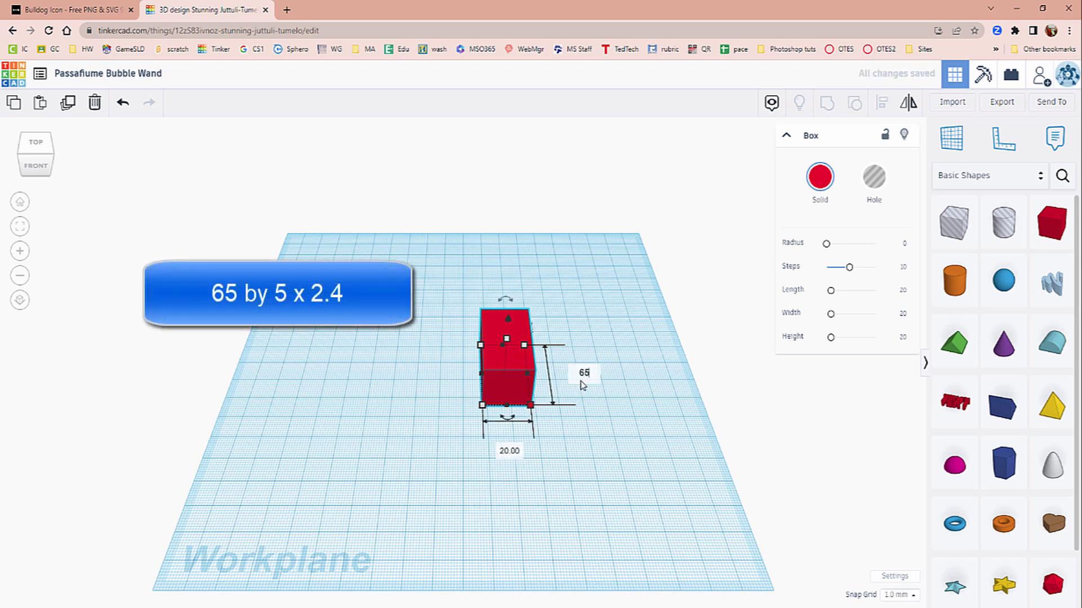
{"action": "key", "text": "Return"}
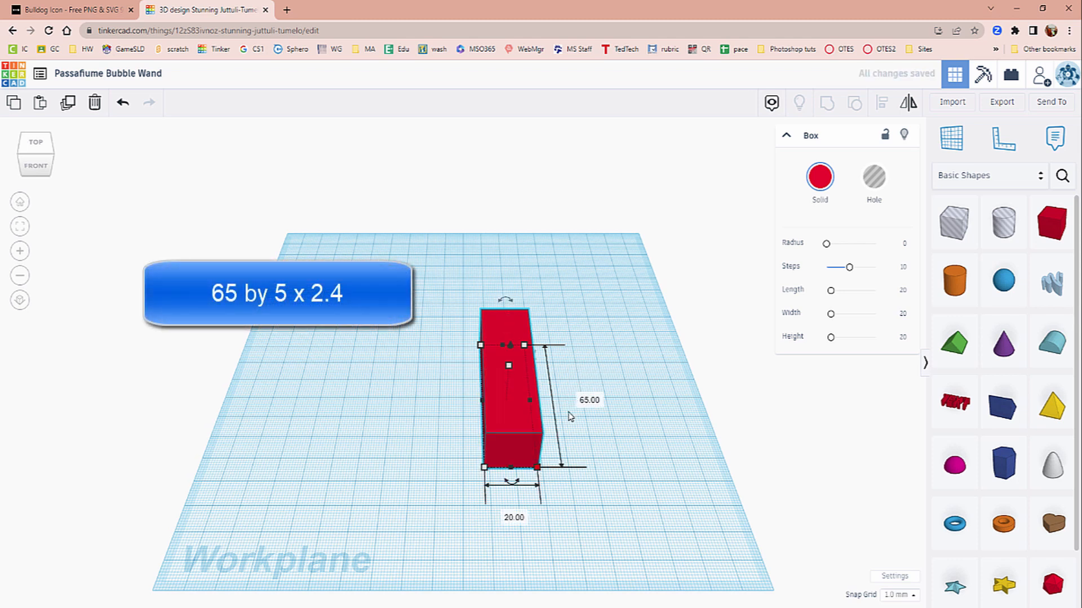
{"action": "left_click", "coordinate": [511, 516]}
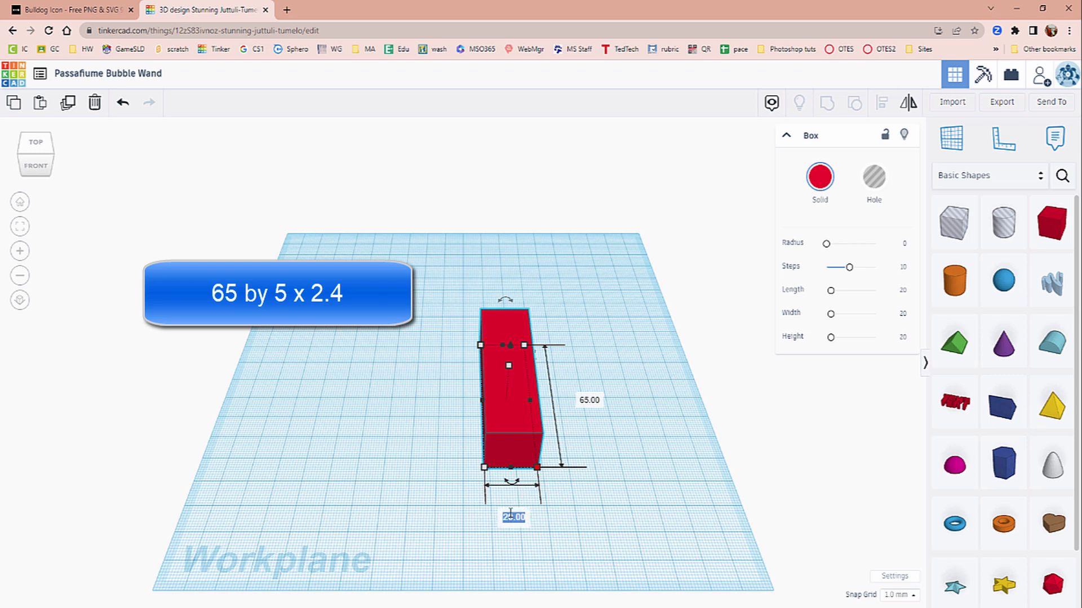
{"action": "type", "text": "5"}
{"action": "key", "text": "Return"}
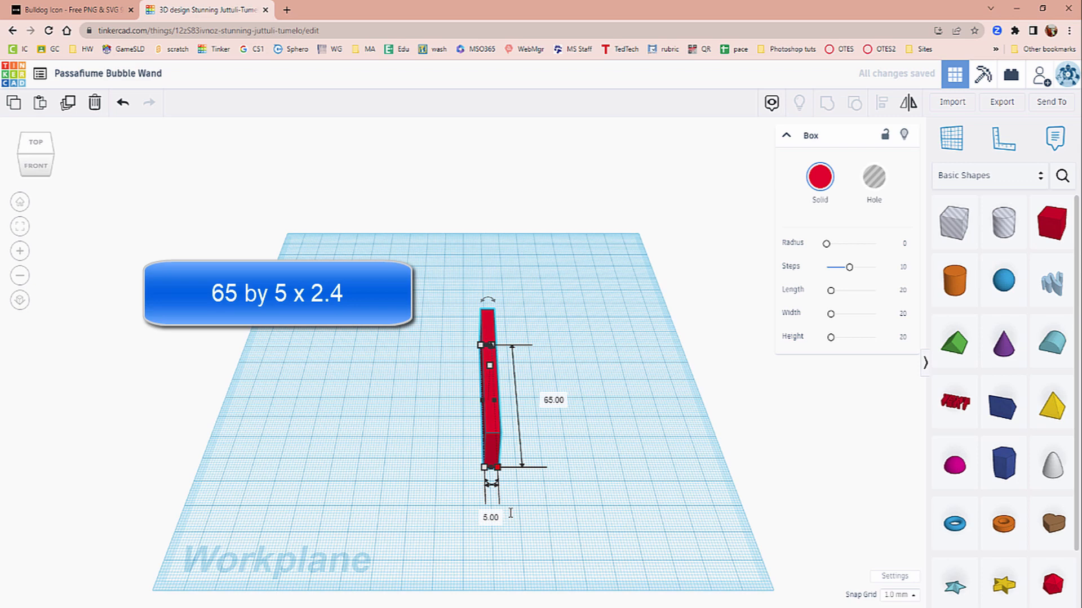
- Set the box's height to 2.4 mm to form the thin wand handle
{"action": "right_click_drag", "start_coordinate": [510, 385], "coordinate": [600, 369]}
{"action": "mouse_move", "coordinate": [508, 344]}
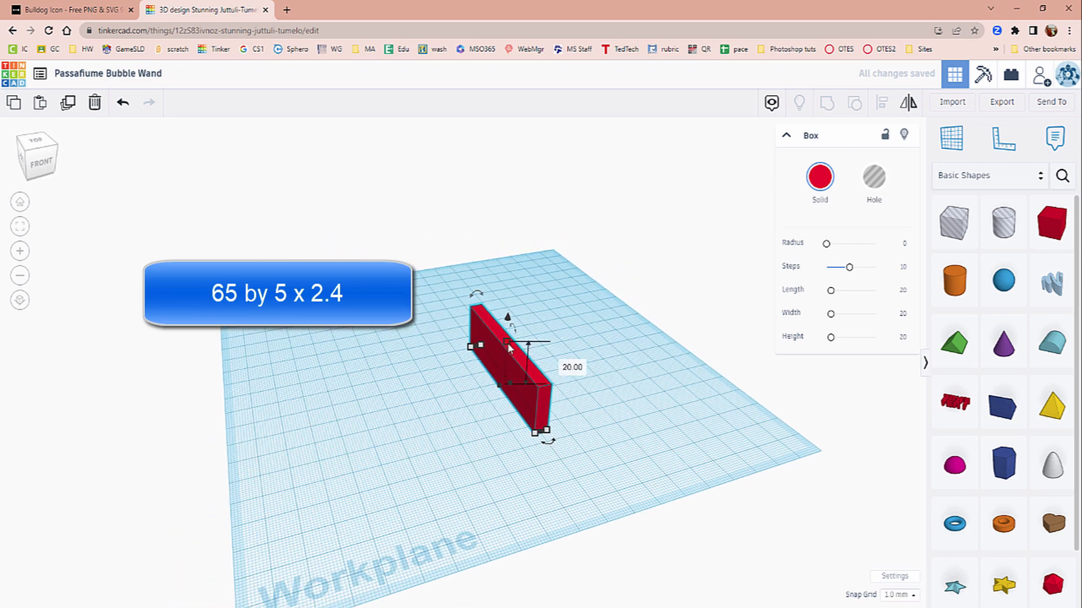
{"action": "left_click", "coordinate": [574, 367]}
{"action": "type", "text": "2.4"}
{"action": "key", "text": "Return"}
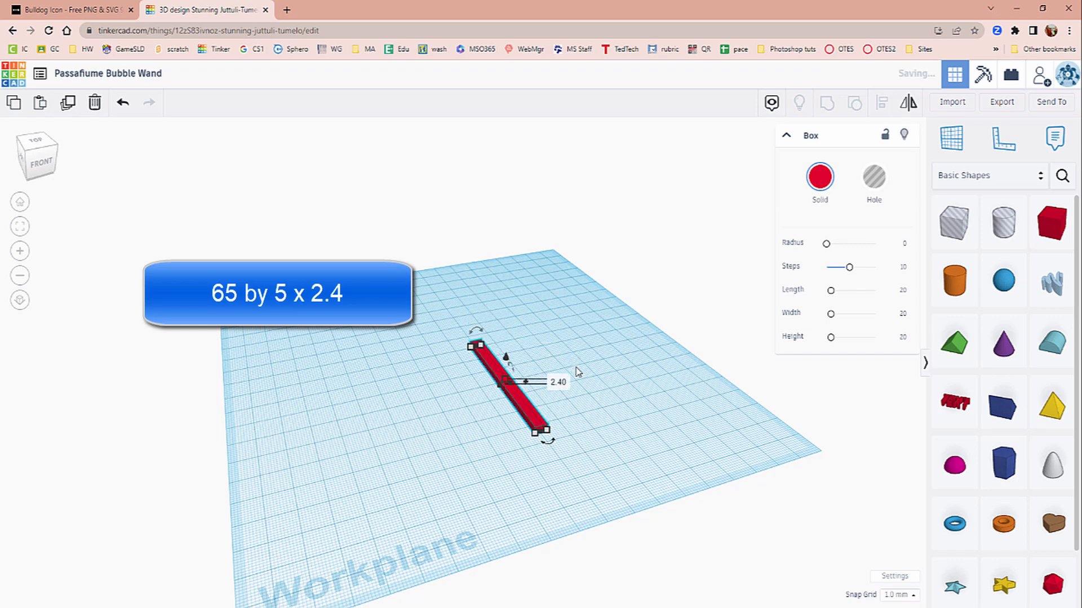
{"action": "left_click", "coordinate": [617, 383]}
{"action": "right_click_drag", "start_coordinate": [617, 383], "coordinate": [512, 434]}
{"action": "left_click", "coordinate": [503, 454]}
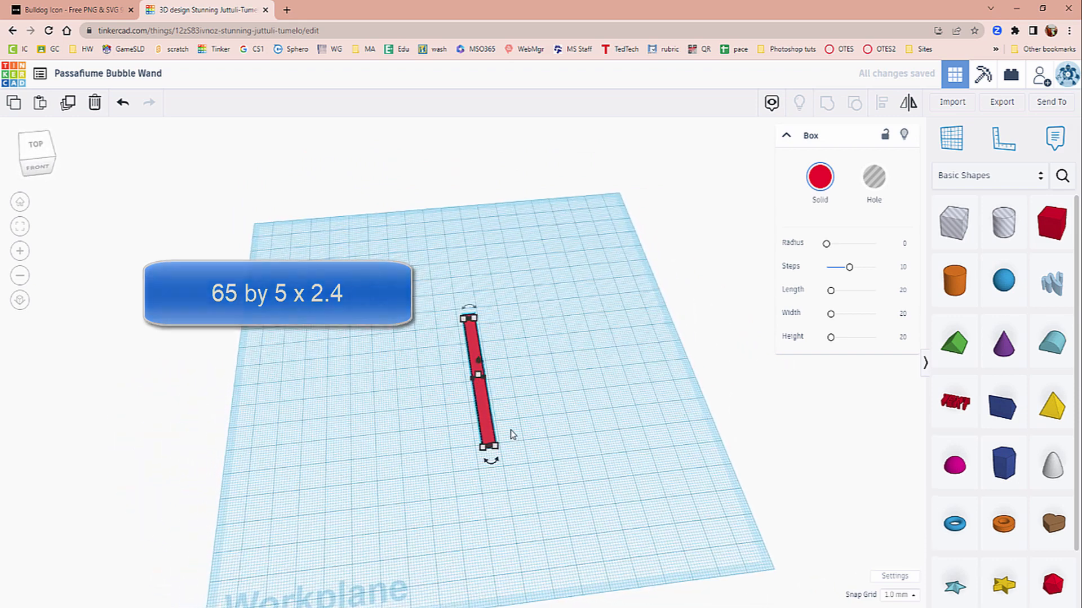
{"action": "left_click", "coordinate": [564, 487]}
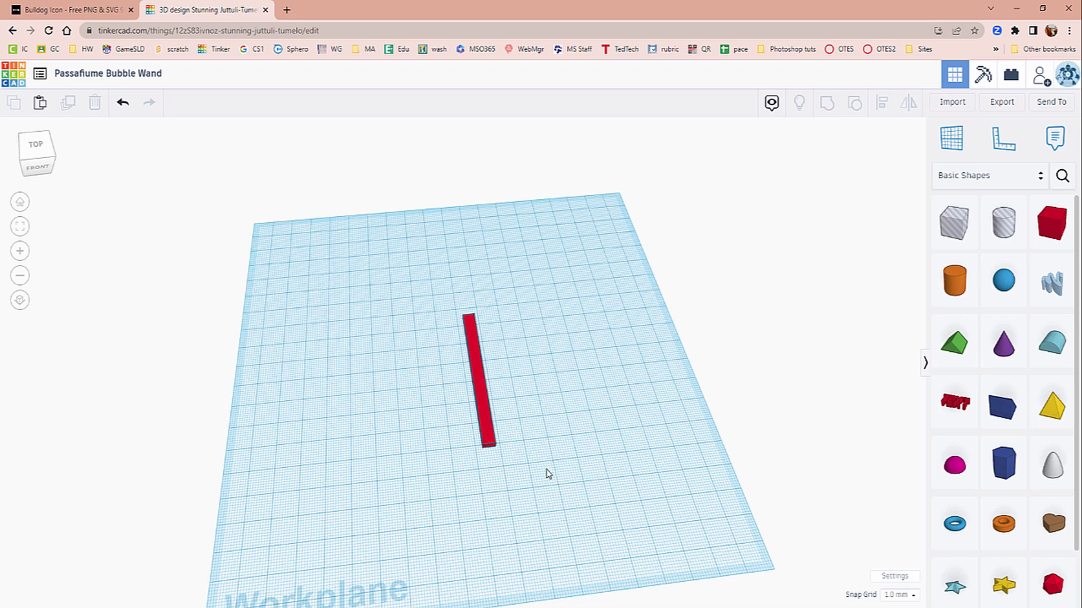
{"action": "right_click_drag", "start_coordinate": [540, 451], "coordinate": [555, 448]}
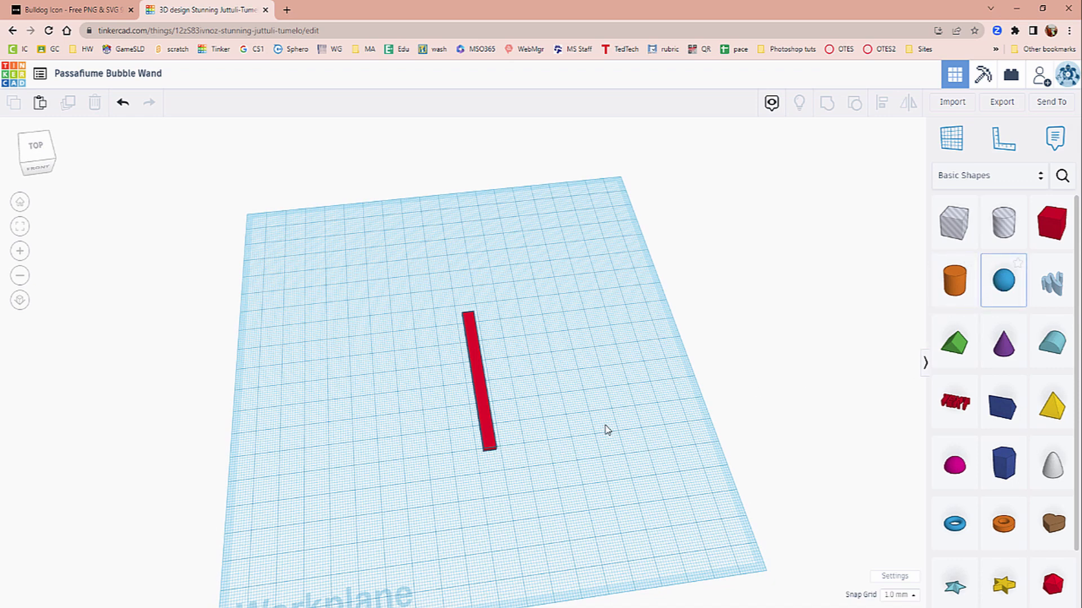
- Place a sphere at the near end of the handle and raise the handle about 9 mm above the workplane
{"action": "left_click", "coordinate": [491, 444]}
{"action": "right_click_drag", "start_coordinate": [456, 489], "coordinate": [615, 413]}
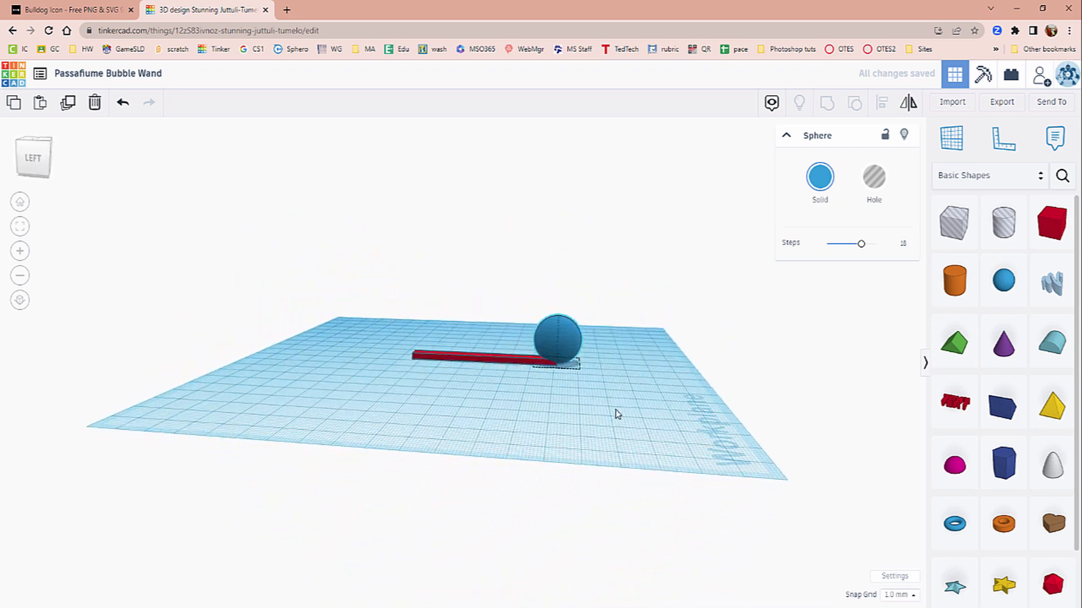
{"action": "left_click", "coordinate": [504, 364]}
{"action": "left_click_drag", "start_coordinate": [483, 332], "coordinate": [484, 313]}
{"action": "left_click", "coordinate": [513, 378]}
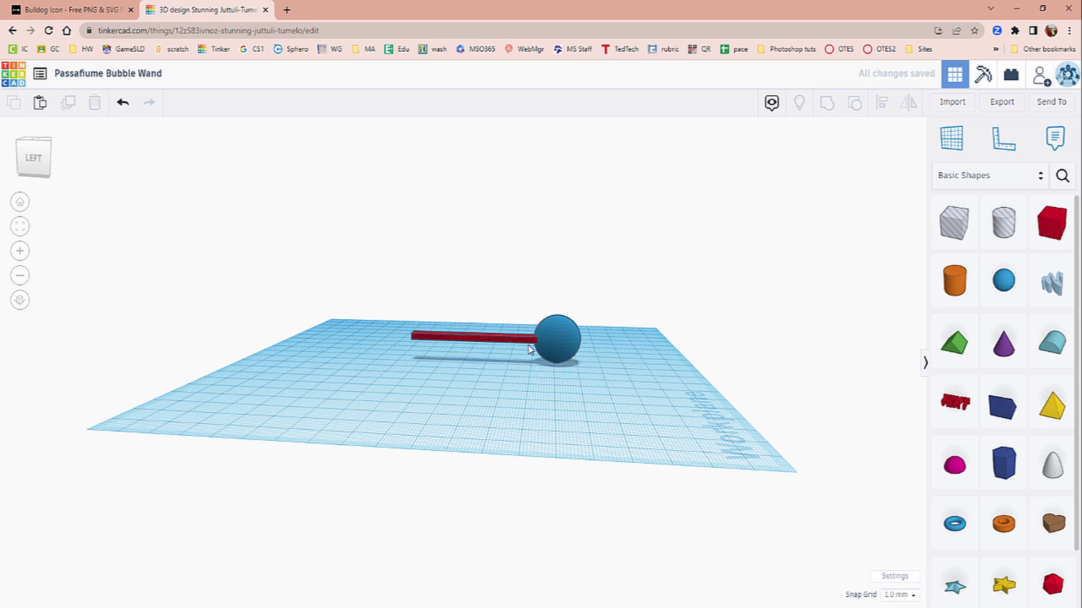
{"action": "left_click", "coordinate": [496, 341]}
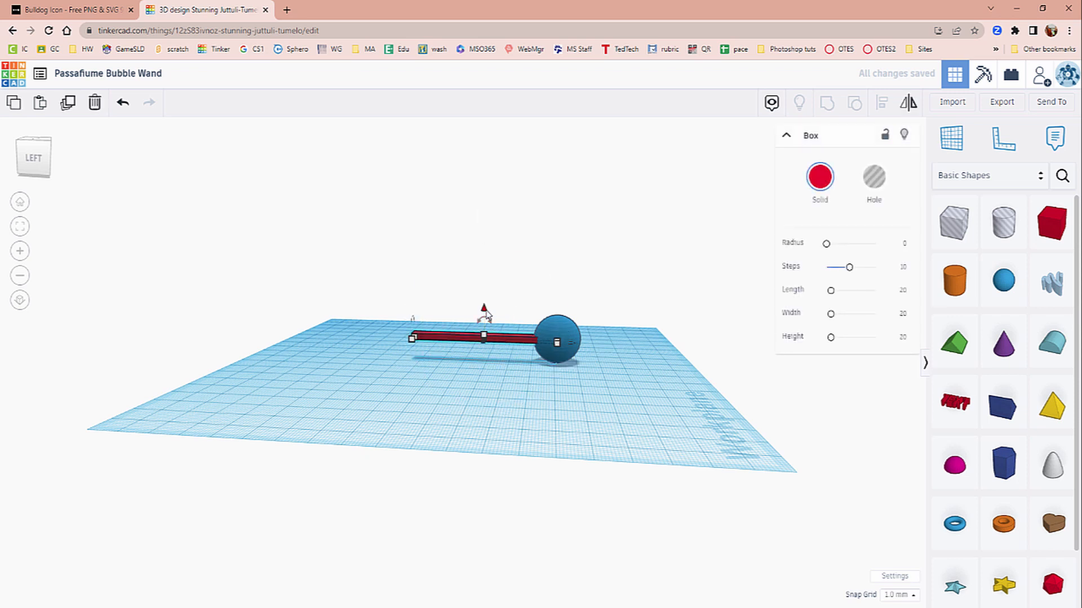
- Delete the sphere and set the handle's elevation above the workplane to 0 mm
{"action": "left_click", "coordinate": [556, 337]}
{"action": "key", "text": "Delete"}
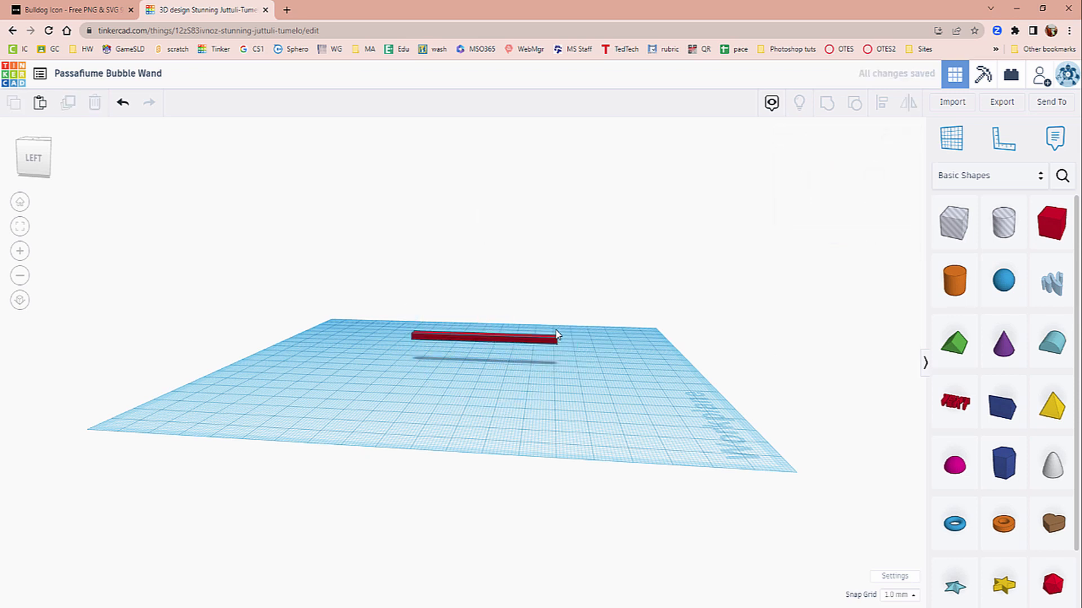
{"action": "left_click", "coordinate": [552, 346]}
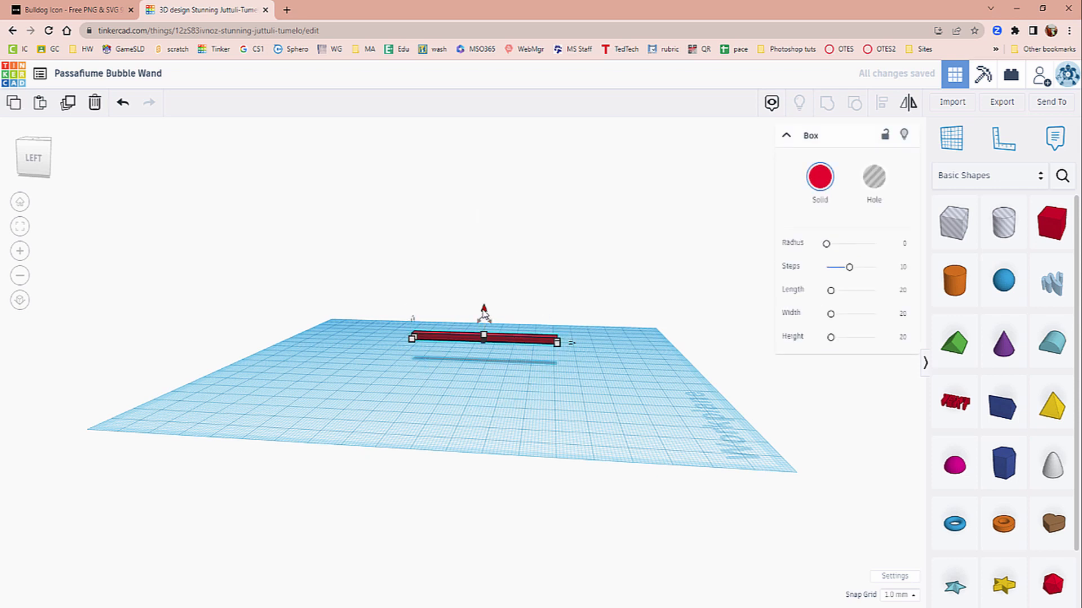
{"action": "left_click_drag", "start_coordinate": [484, 311], "coordinate": [484, 314]}
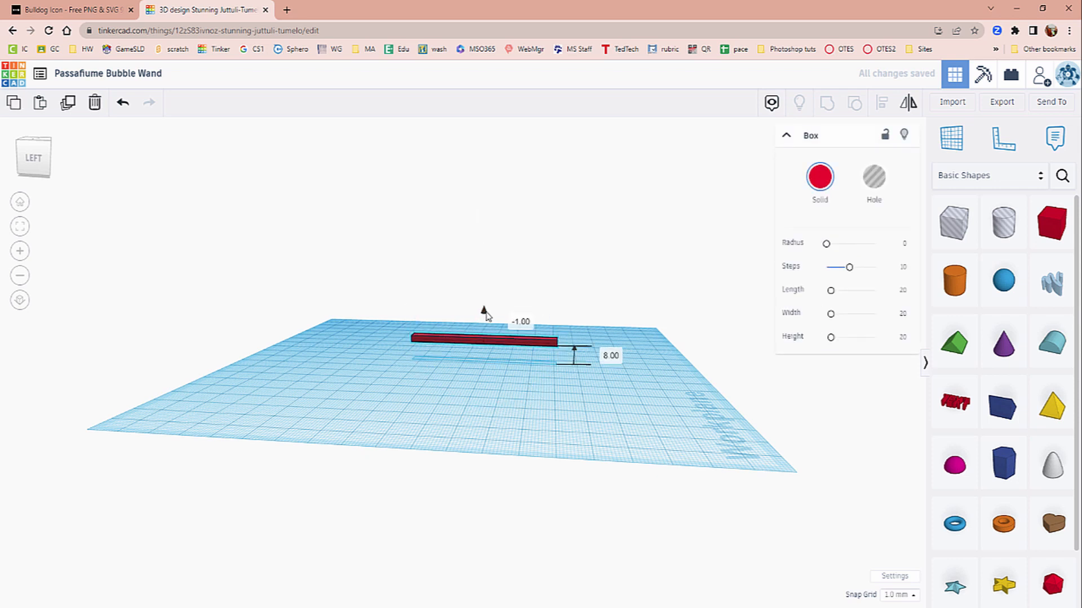
{"action": "left_click", "coordinate": [612, 356]}
{"action": "key", "text": "Return"}
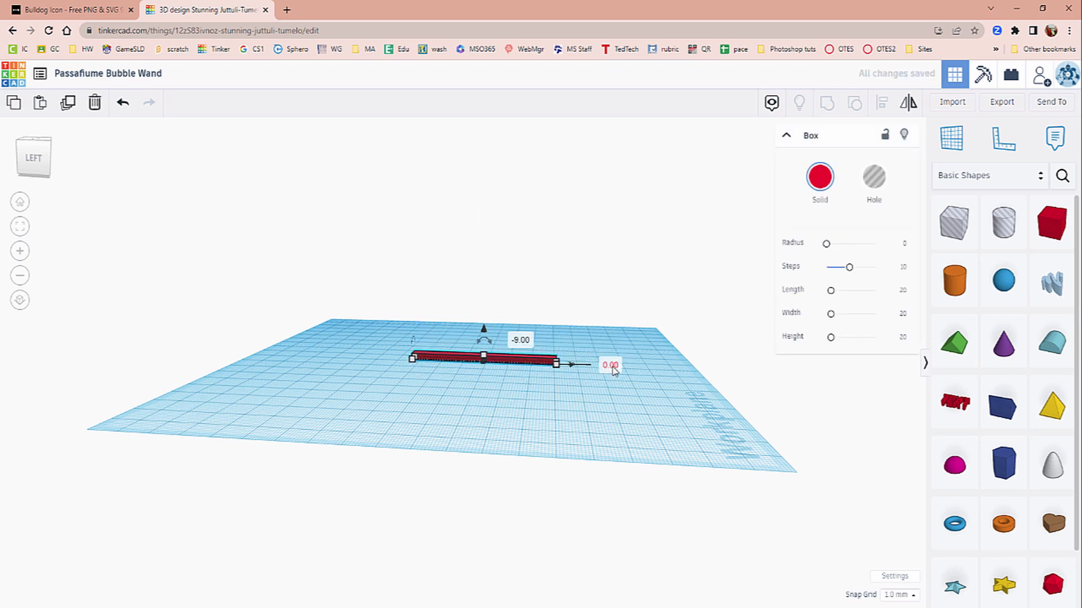
{"action": "left_click", "coordinate": [657, 338]}
{"action": "right_click_drag", "start_coordinate": [666, 338], "coordinate": [570, 394]}
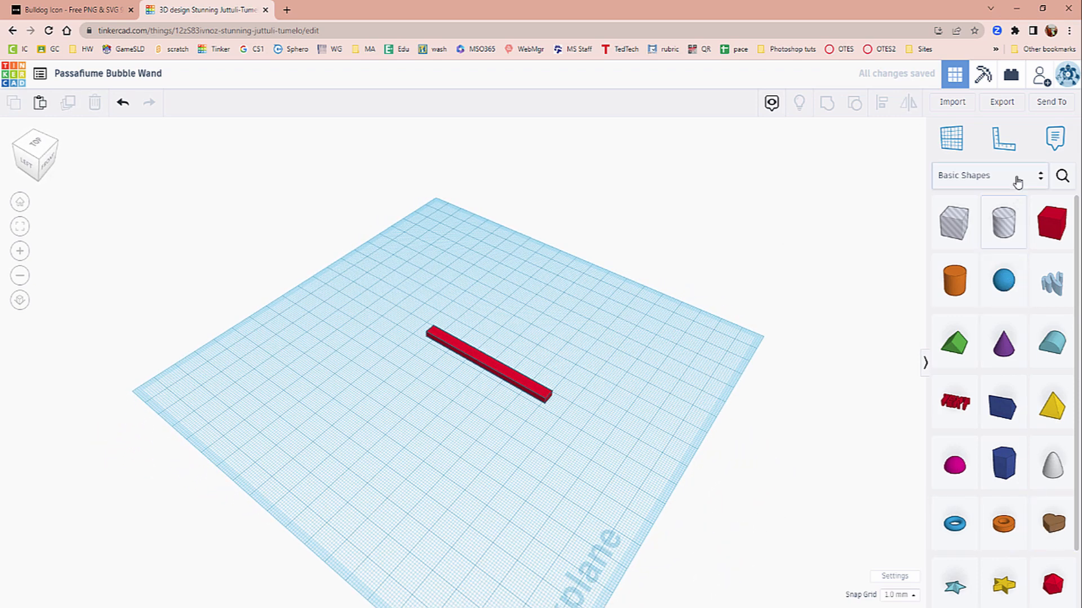
- Place a star at the near end of the handle and scale it down in proportion to about 5 mm high
{"action": "left_click", "coordinate": [958, 176]}
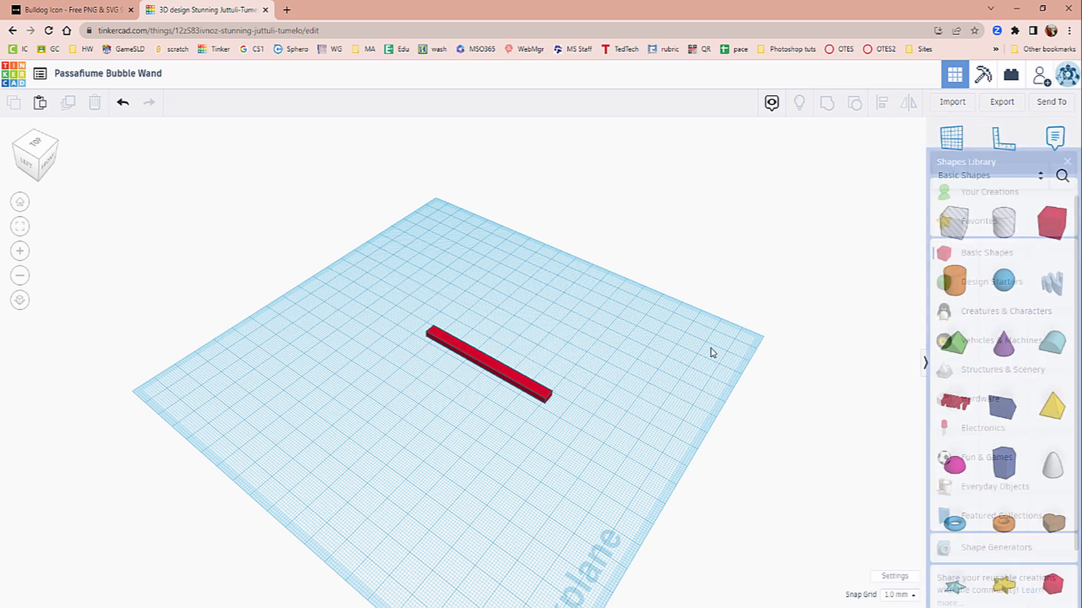
{"action": "scroll", "coordinate": [1011, 542], "scroll_direction": "down", "scroll_amount": 1}
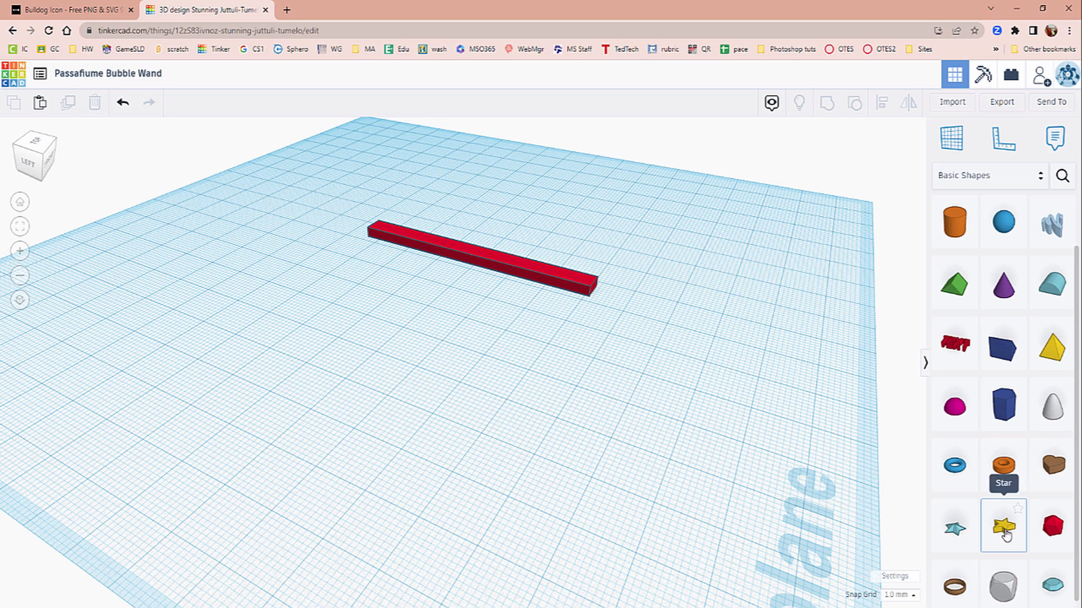
{"action": "left_click_drag", "start_coordinate": [1006, 535], "coordinate": [623, 344]}
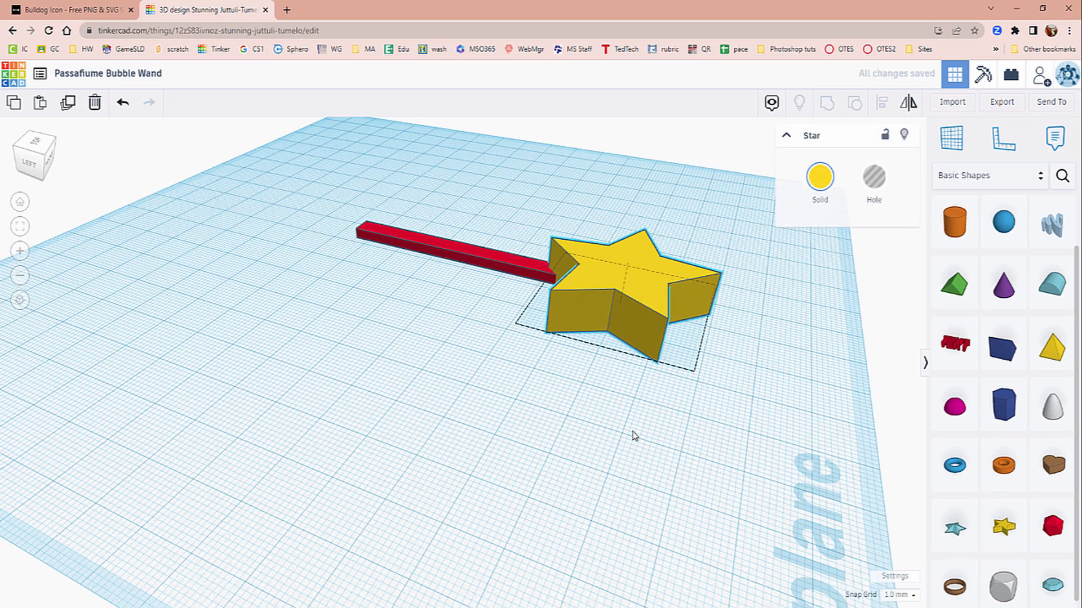
{"action": "right_click_drag", "start_coordinate": [633, 435], "coordinate": [623, 410]}
{"action": "left_click_drag", "start_coordinate": [623, 410], "coordinate": [630, 384]}
{"action": "right_click_drag", "start_coordinate": [630, 383], "coordinate": [695, 307]}
{"action": "left_click_drag", "start_coordinate": [627, 256], "coordinate": [625, 276], "text": "shift"}
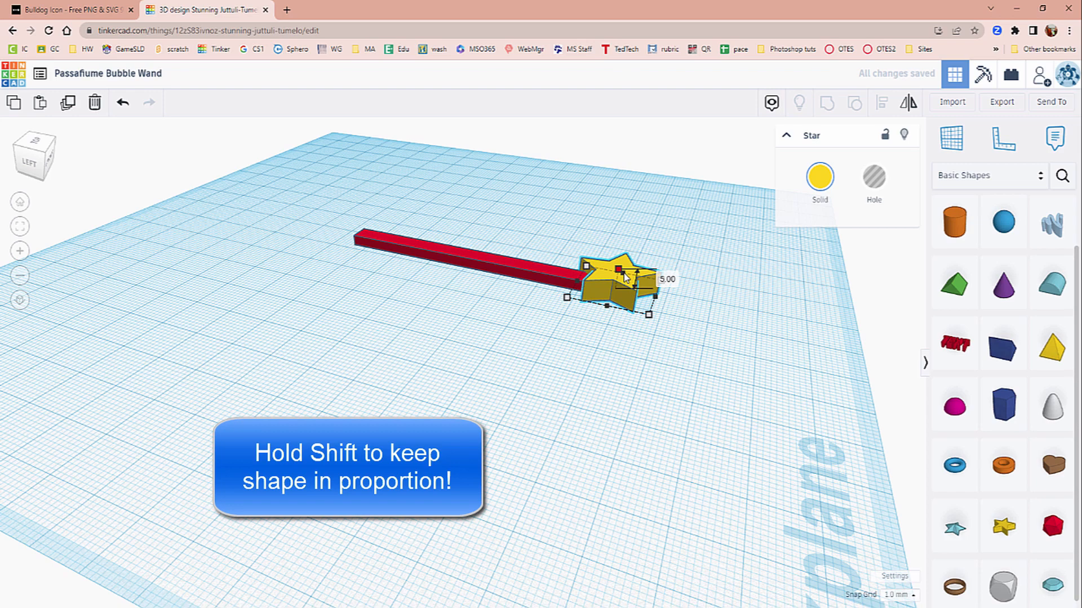
- Move the star about 6.6 mm along the handle so it overlaps the handle's end
{"action": "right_click_drag", "start_coordinate": [620, 285], "coordinate": [644, 324]}
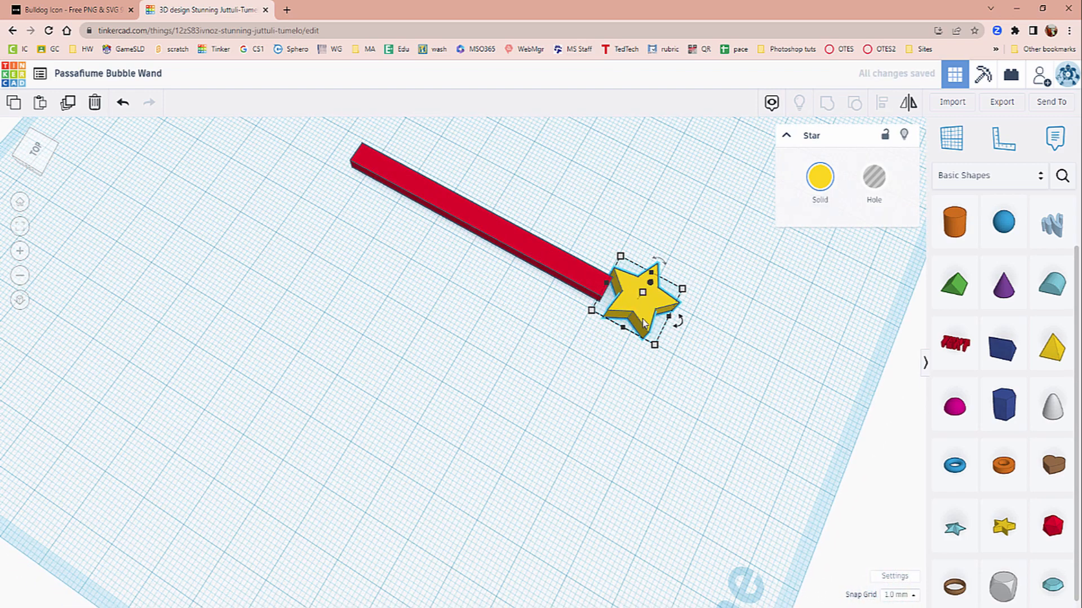
{"action": "left_click_drag", "start_coordinate": [643, 322], "coordinate": [616, 314]}
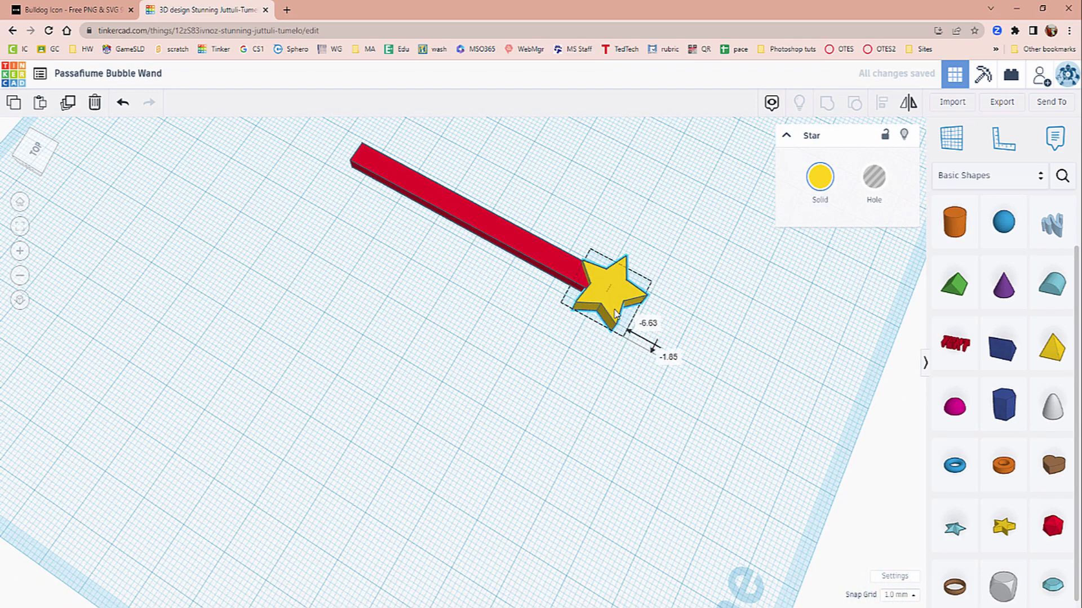
{"action": "right_click_drag", "start_coordinate": [700, 342], "coordinate": [624, 517]}
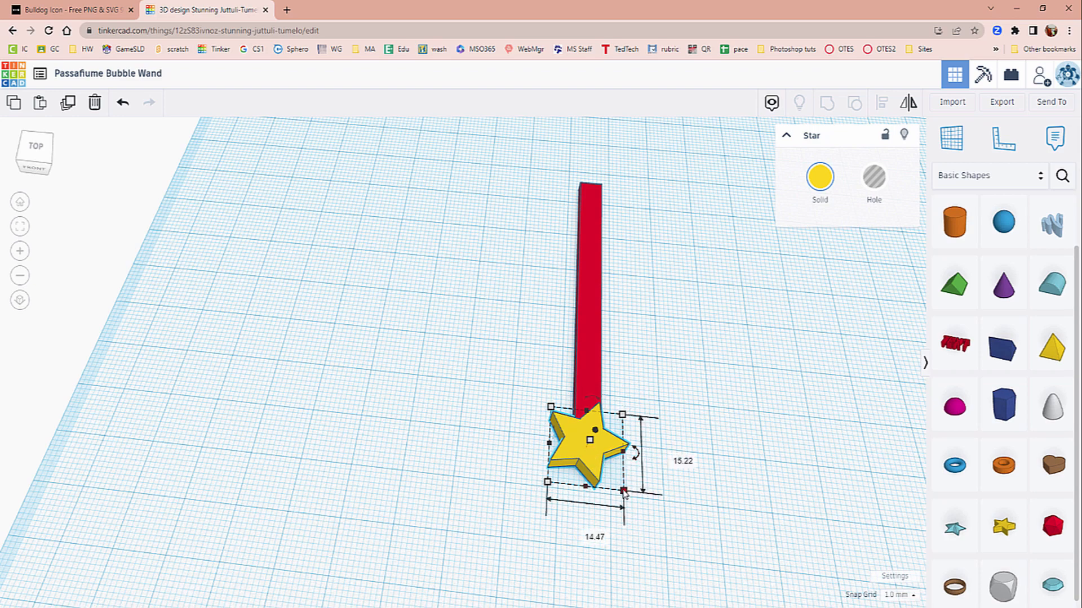
- Try enlarging the star to about 38 mm and shrink it back to a small wand tip
{"action": "left_click_drag", "start_coordinate": [624, 492], "coordinate": [746, 604]}
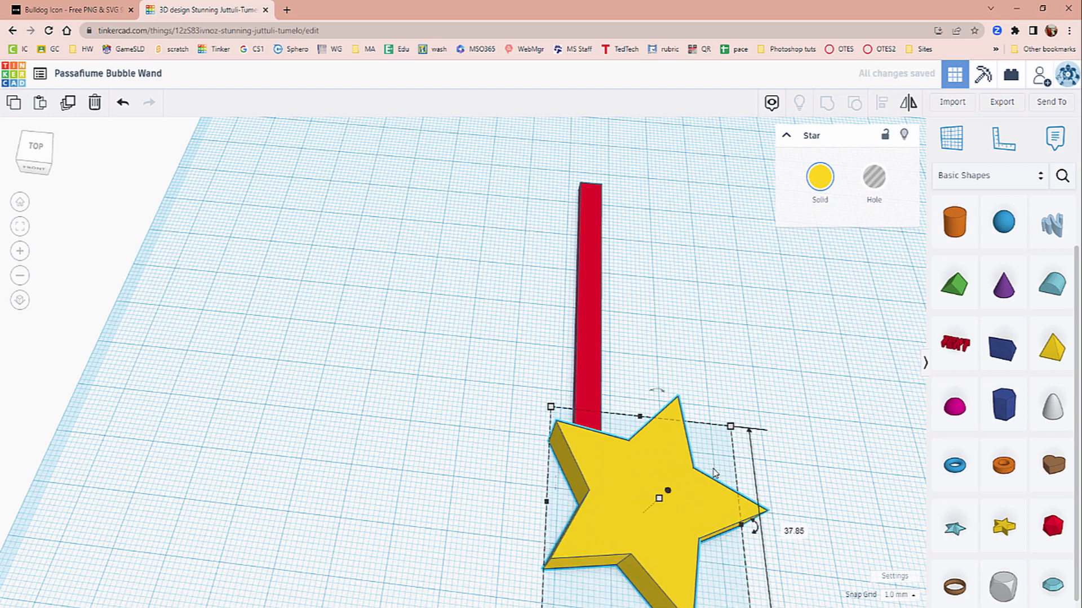
{"action": "scroll", "coordinate": [714, 472], "scroll_direction": "down", "scroll_amount": 3}
{"action": "left_click_drag", "start_coordinate": [737, 570], "coordinate": [660, 484]}
{"action": "right_click_drag", "start_coordinate": [651, 476], "coordinate": [665, 407]}
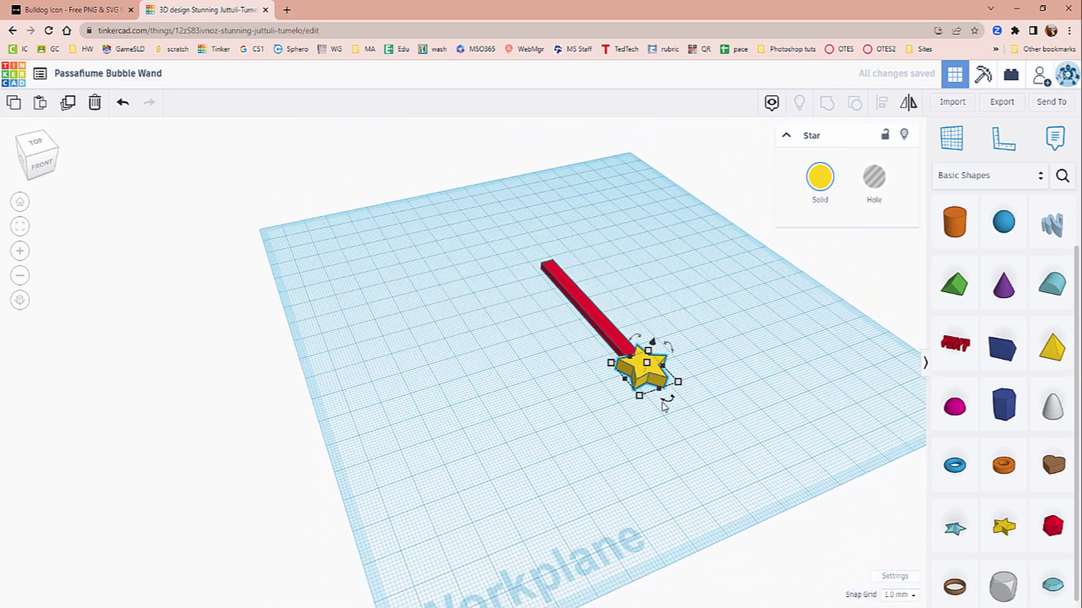
- Set the star's height to 2.4 mm
{"action": "right_click_drag", "start_coordinate": [648, 451], "coordinate": [622, 472]}
{"action": "mouse_move", "coordinate": [662, 409]}
{"action": "left_mouse_down"}
{"action": "mouse_move", "coordinate": [681, 408]}
{"action": "mouse_move", "coordinate": [664, 422]}
{"action": "left_mouse_up"}
{"action": "right_click_drag", "start_coordinate": [664, 421], "coordinate": [644, 385]}
{"action": "scroll", "coordinate": [590, 360], "scroll_direction": "up", "scroll_amount": 5}
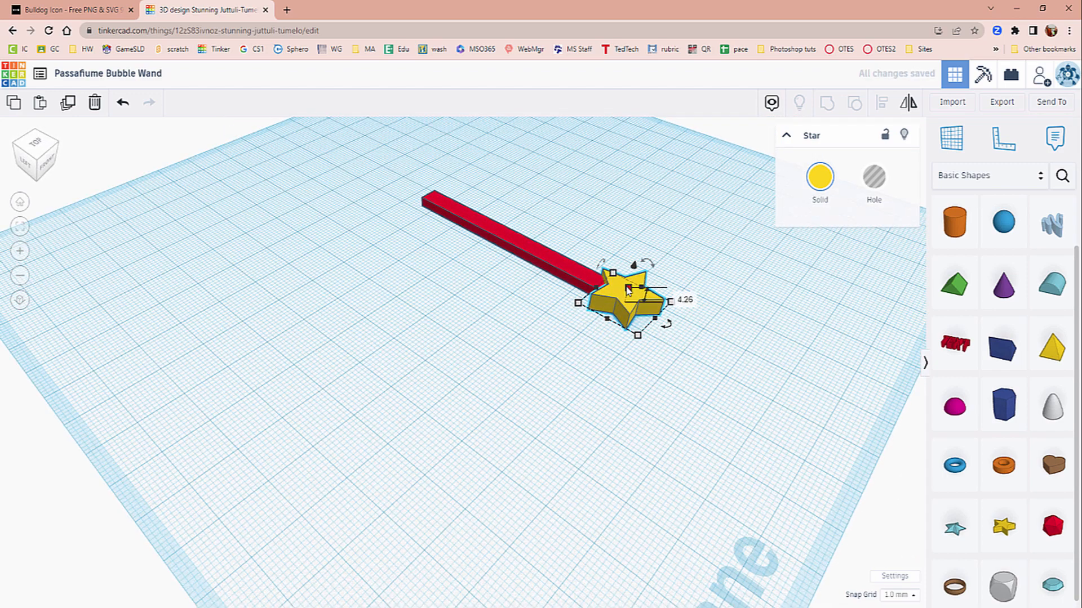
{"action": "left_click", "coordinate": [678, 295]}
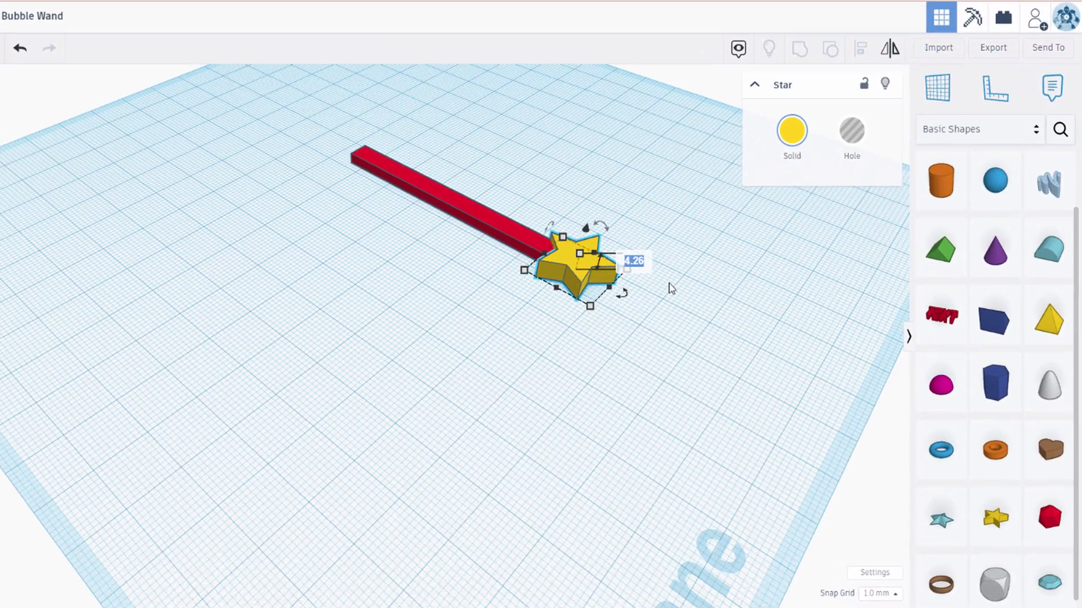
{"action": "type", "text": "2.4"}
{"action": "key", "text": "Return"}
{"action": "left_click", "coordinate": [610, 327]}
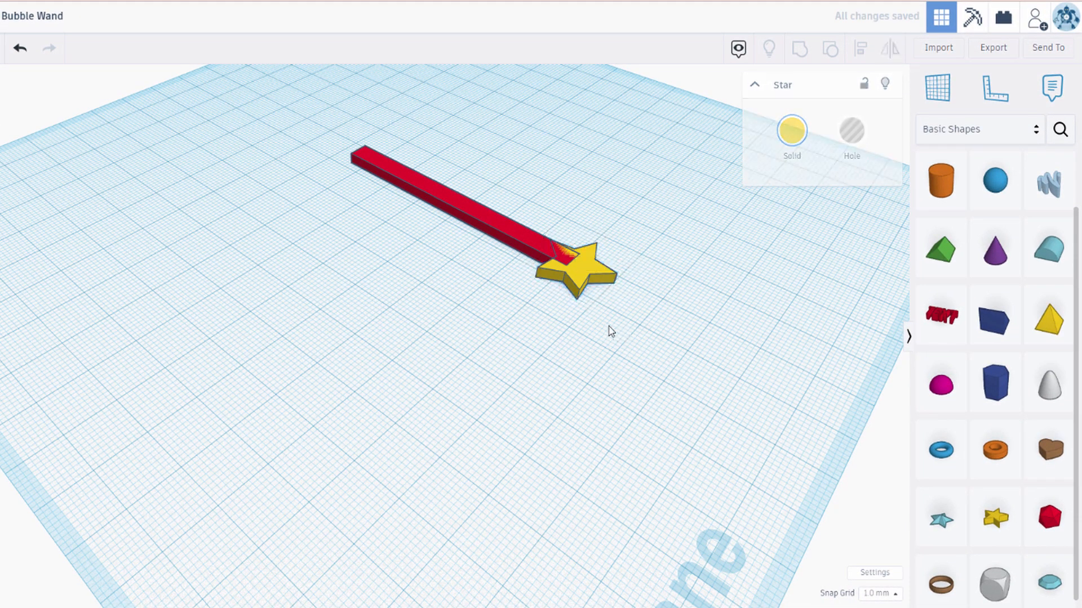
- Align the star and the handle on a common centre line across the handle's width
{"action": "right_click_drag", "start_coordinate": [609, 327], "coordinate": [617, 375]}
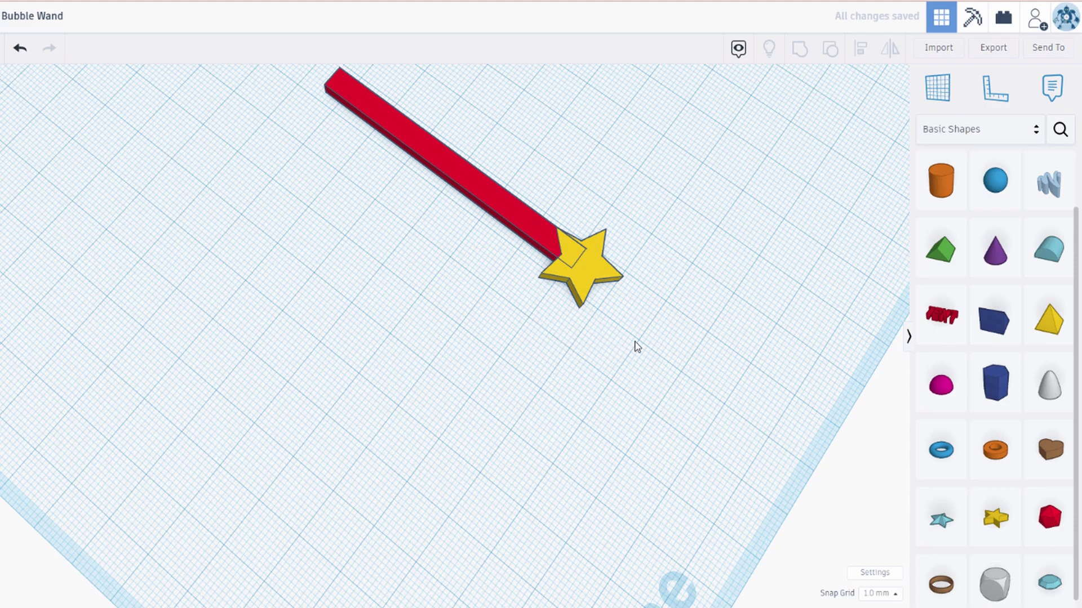
{"action": "right_click_drag", "start_coordinate": [637, 346], "coordinate": [549, 340]}
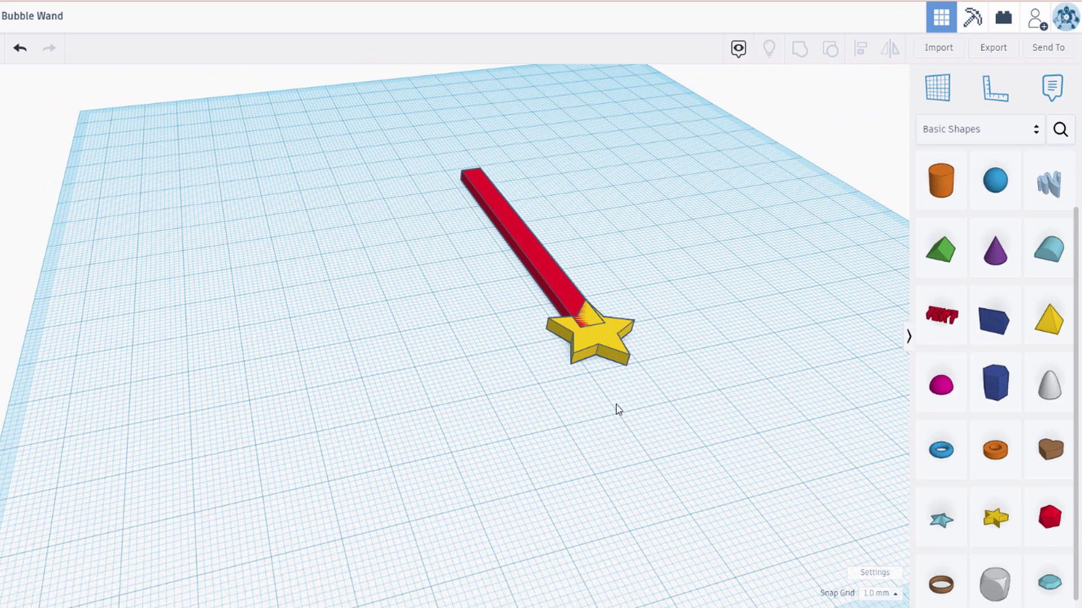
{"action": "left_click_drag", "start_coordinate": [618, 410], "coordinate": [565, 283]}
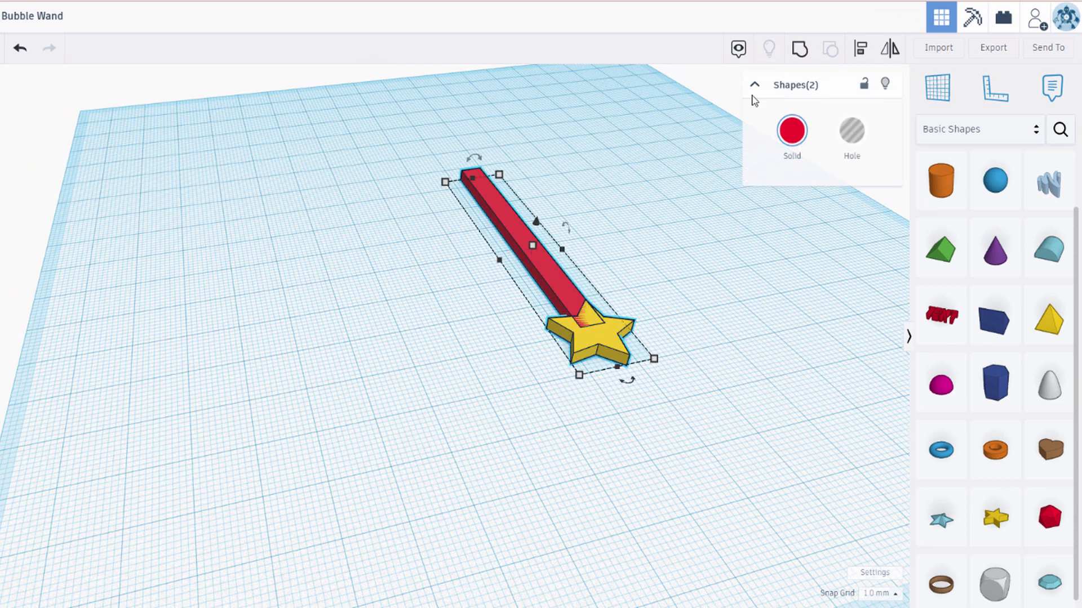
{"action": "left_click", "coordinate": [859, 47]}
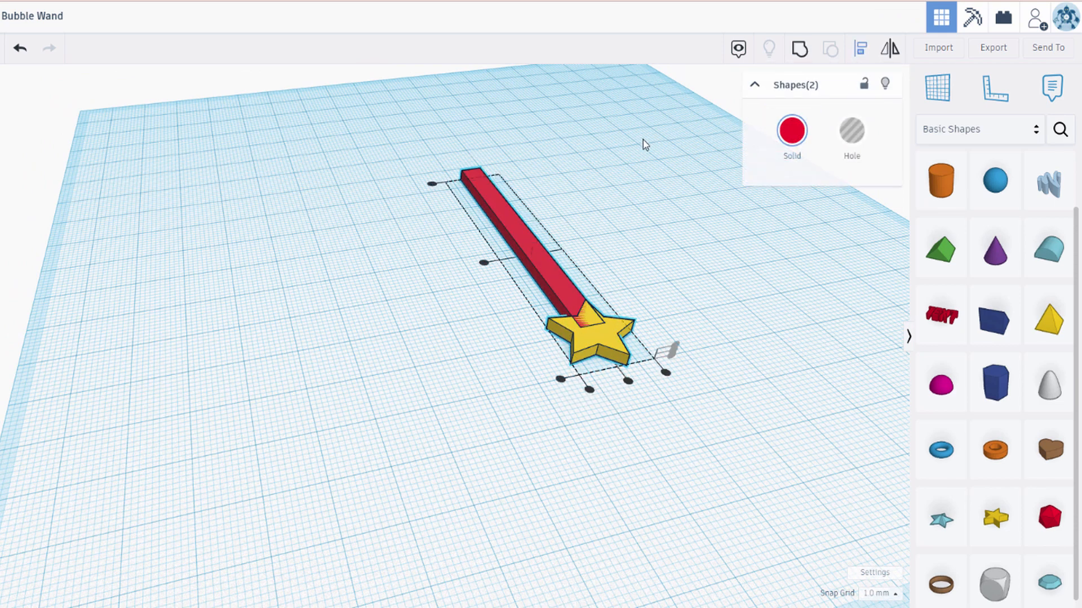
{"action": "left_click", "coordinate": [628, 382]}
{"action": "left_click", "coordinate": [702, 425]}
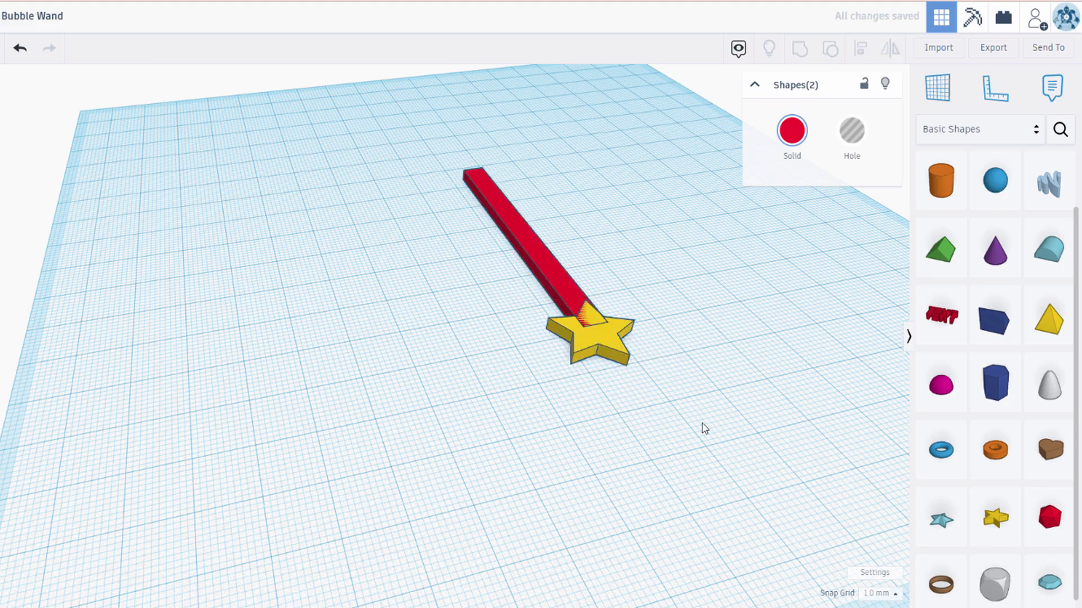
- Raise the star's height to 3 mm
{"action": "right_click_drag", "start_coordinate": [701, 424], "coordinate": [566, 415]}
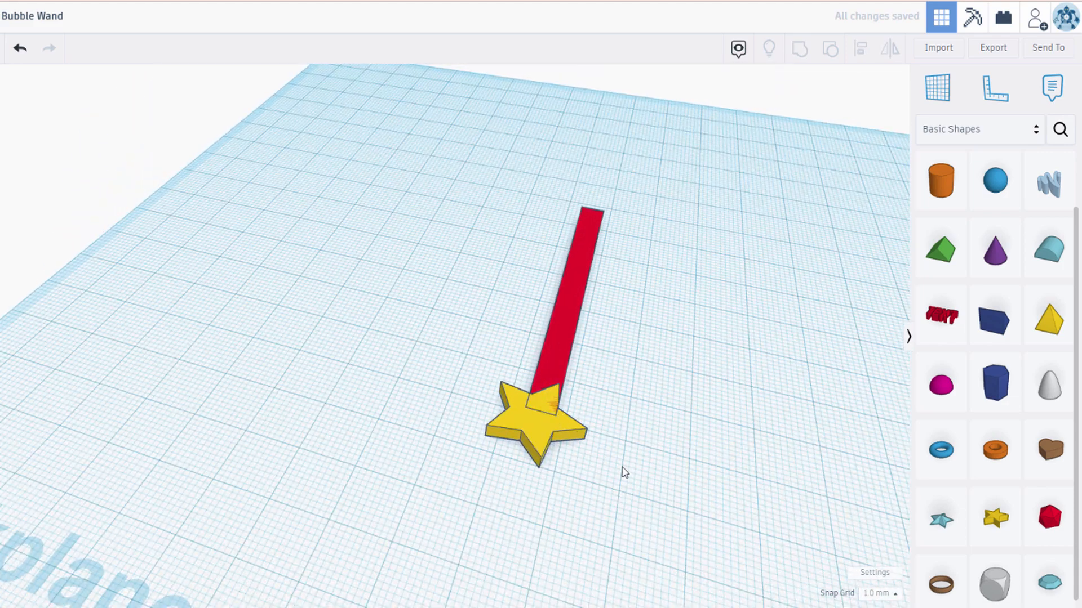
{"action": "left_click_drag", "start_coordinate": [619, 492], "coordinate": [594, 476]}
{"action": "left_click", "coordinate": [535, 422]}
{"action": "right_click_drag", "start_coordinate": [642, 404], "coordinate": [556, 380]}
{"action": "left_click", "coordinate": [555, 380]}
{"action": "left_click_drag", "start_coordinate": [556, 383], "coordinate": [557, 377]}
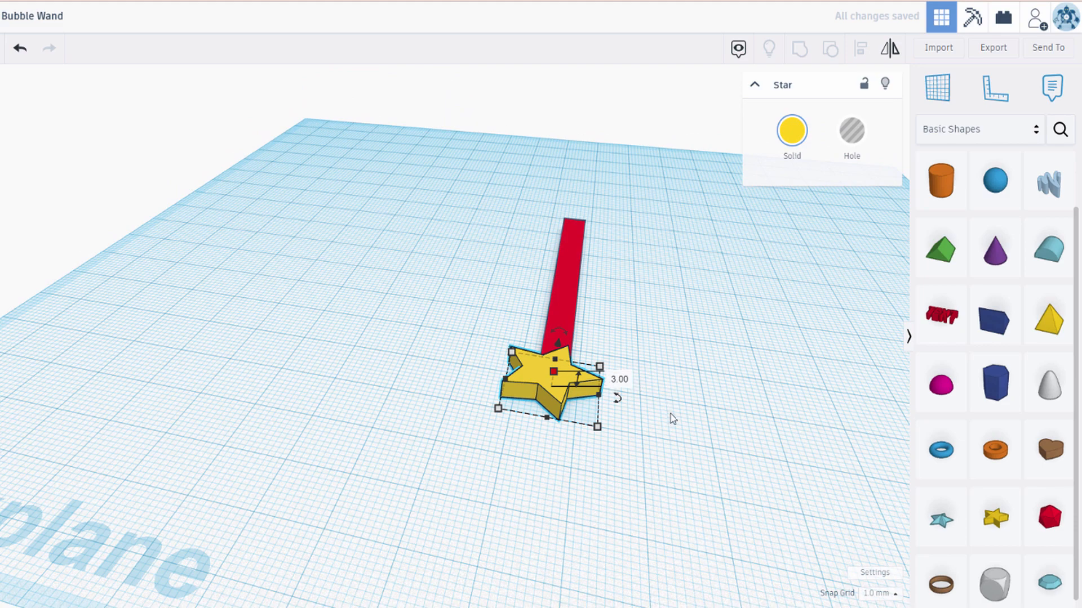
- Group the star and the handle into one solid wand
{"action": "left_click_drag", "start_coordinate": [634, 457], "coordinate": [495, 215]}
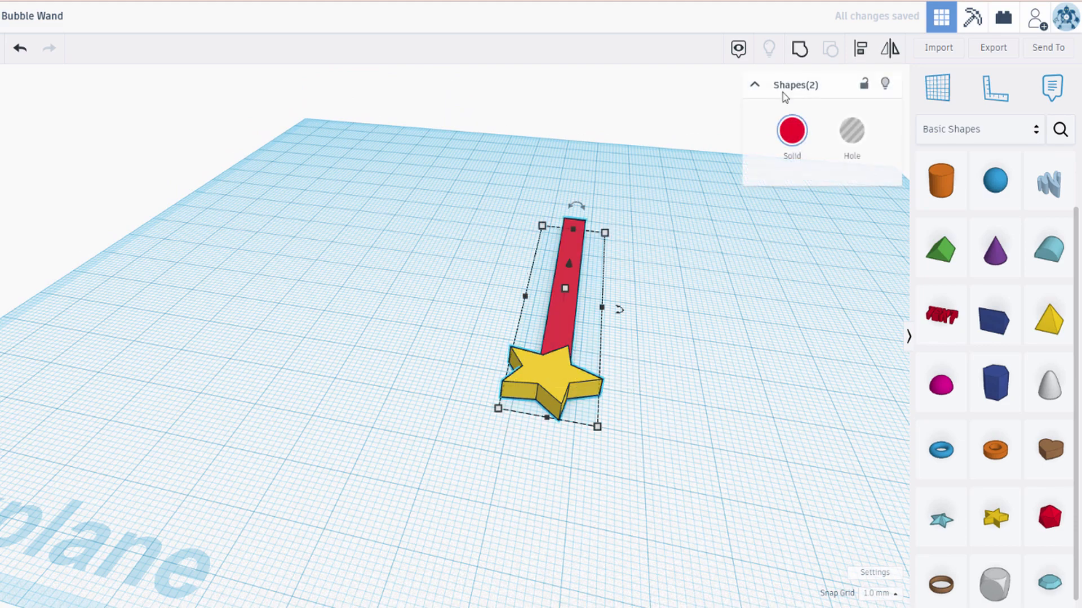
{"action": "left_click", "coordinate": [799, 48]}
{"action": "left_click", "coordinate": [628, 430]}
{"action": "scroll", "coordinate": [616, 464], "scroll_direction": "up", "scroll_amount": 1}
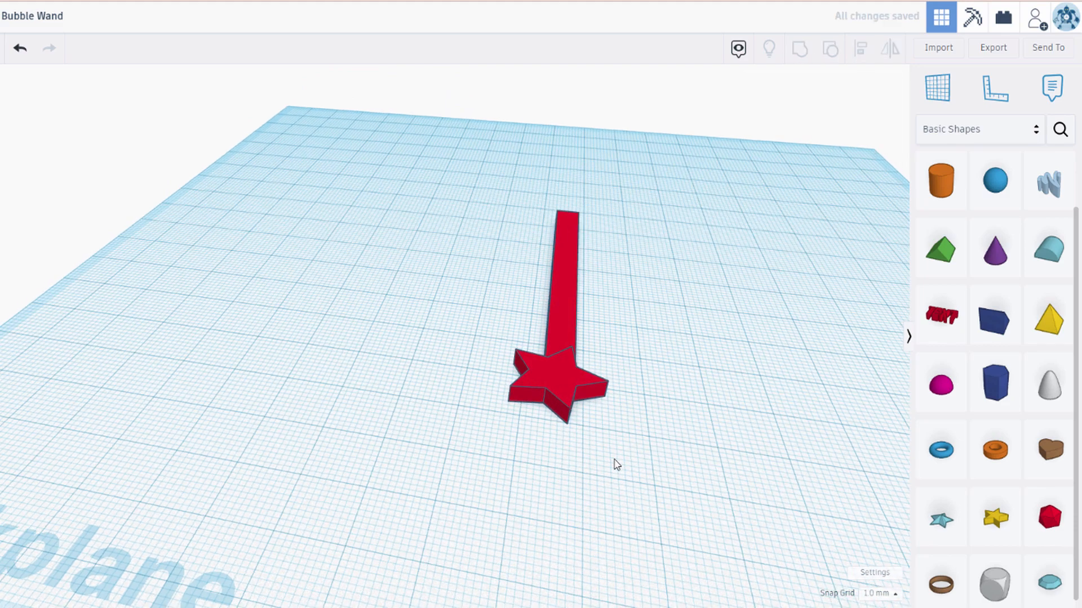
{"action": "right_click_drag", "start_coordinate": [617, 464], "coordinate": [380, 401]}
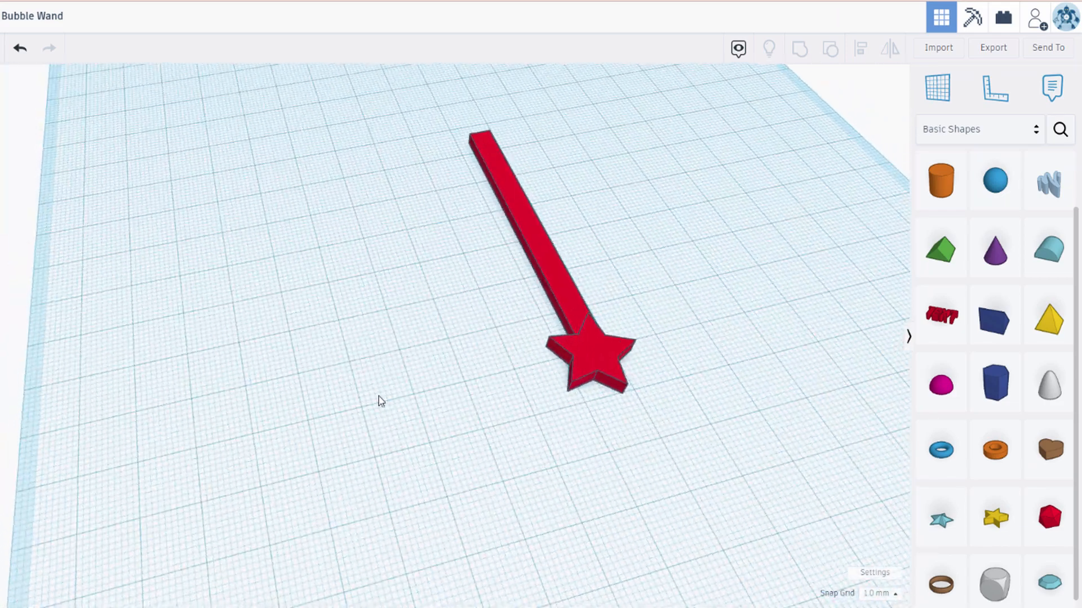
- Move the grouped wand about 18 mm toward the front edge of the workplane
{"action": "scroll", "coordinate": [620, 445], "scroll_direction": "down", "scroll_amount": 5}
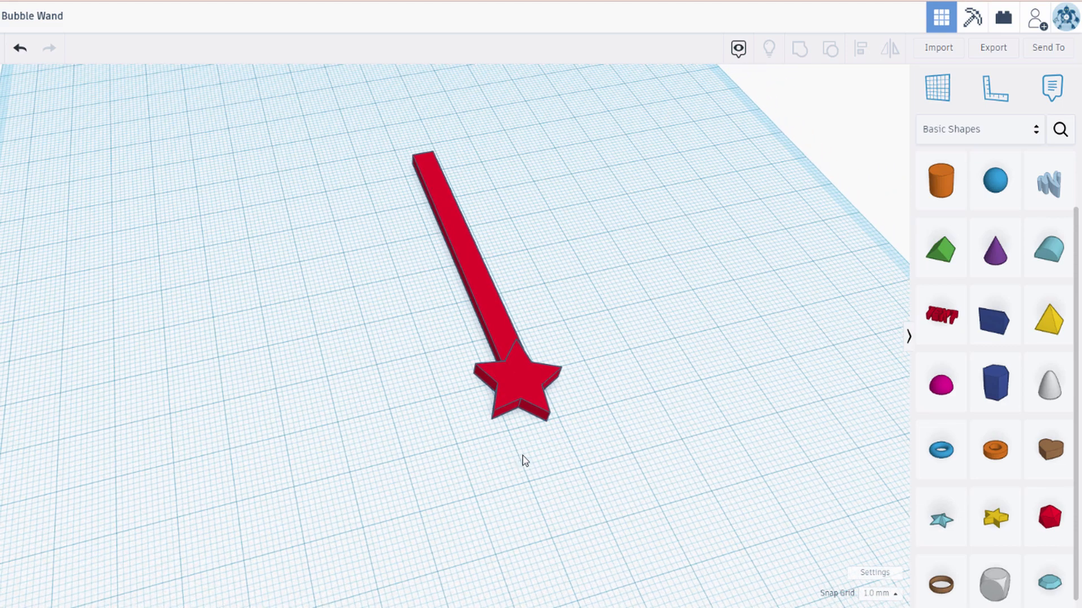
{"action": "right_click_drag", "start_coordinate": [478, 467], "coordinate": [503, 401]}
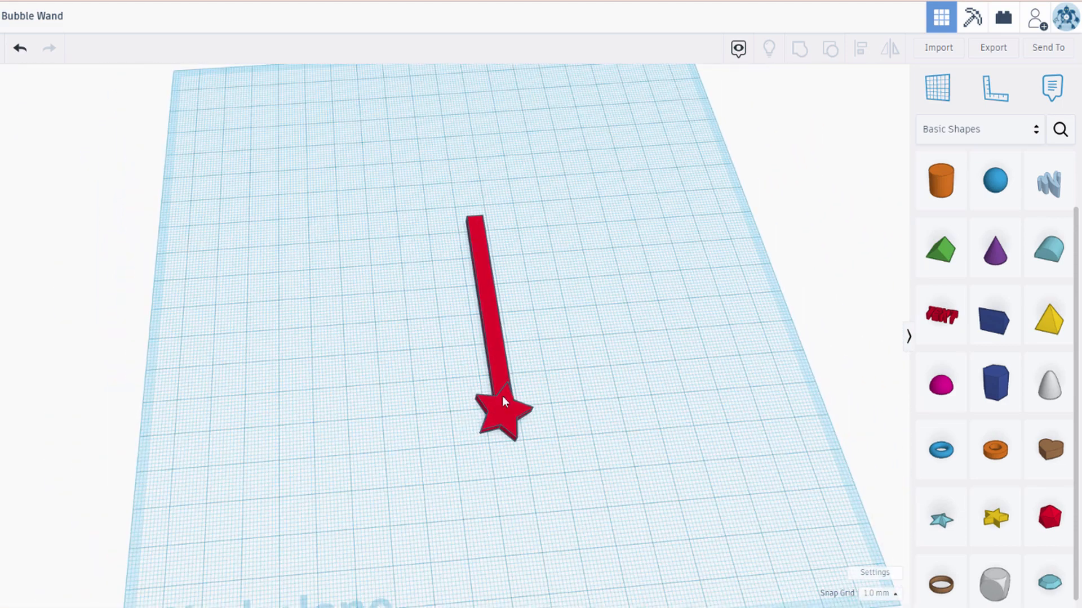
{"action": "right_click_drag", "start_coordinate": [557, 373], "coordinate": [509, 370]}
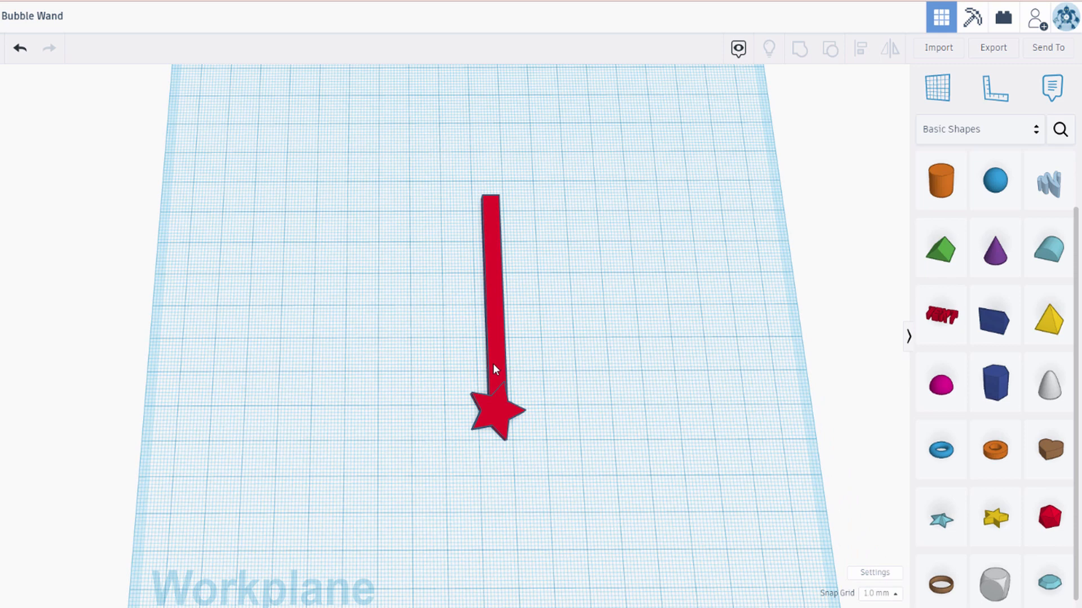
{"action": "left_click", "coordinate": [492, 364]}
{"action": "left_click_drag", "start_coordinate": [495, 397], "coordinate": [491, 433]}
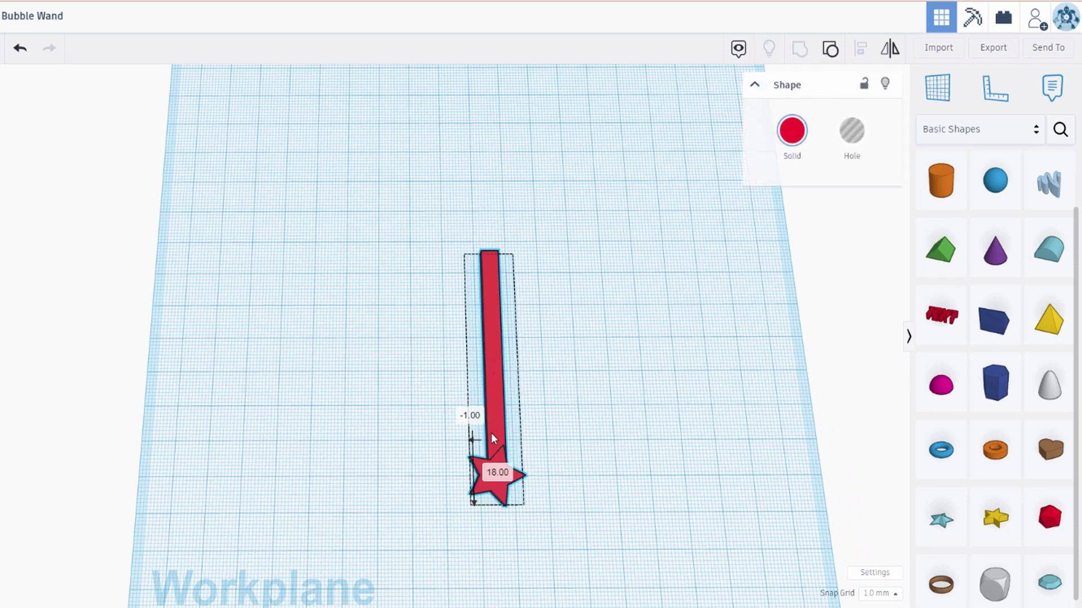
{"action": "left_click", "coordinate": [568, 237]}
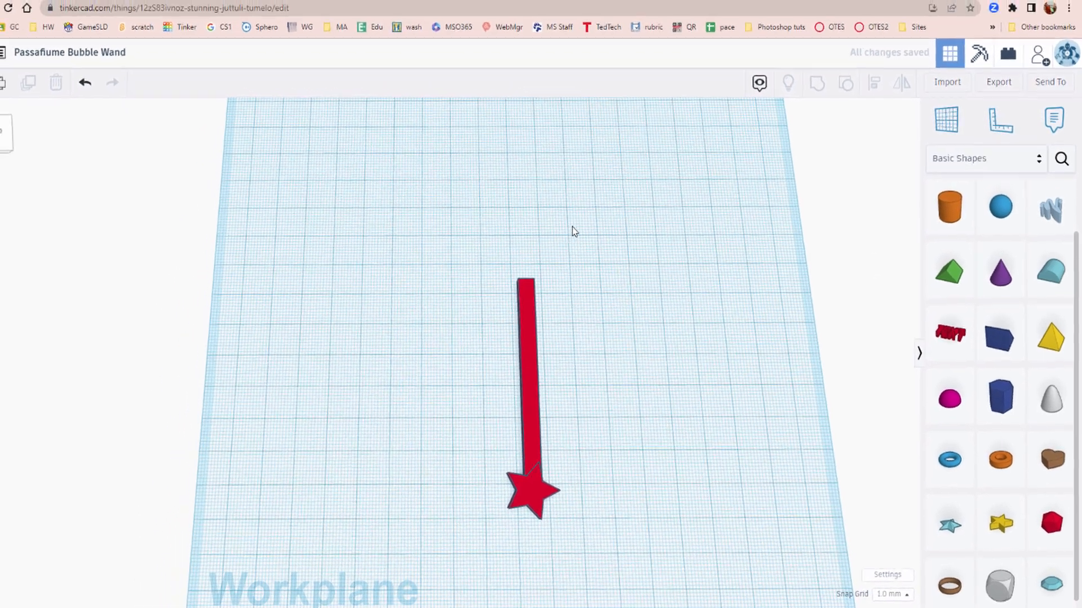
- Switch to the Noun Project site and search its icons for "bulldog" from the home page
{"action": "left_click", "coordinate": [73, 9]}
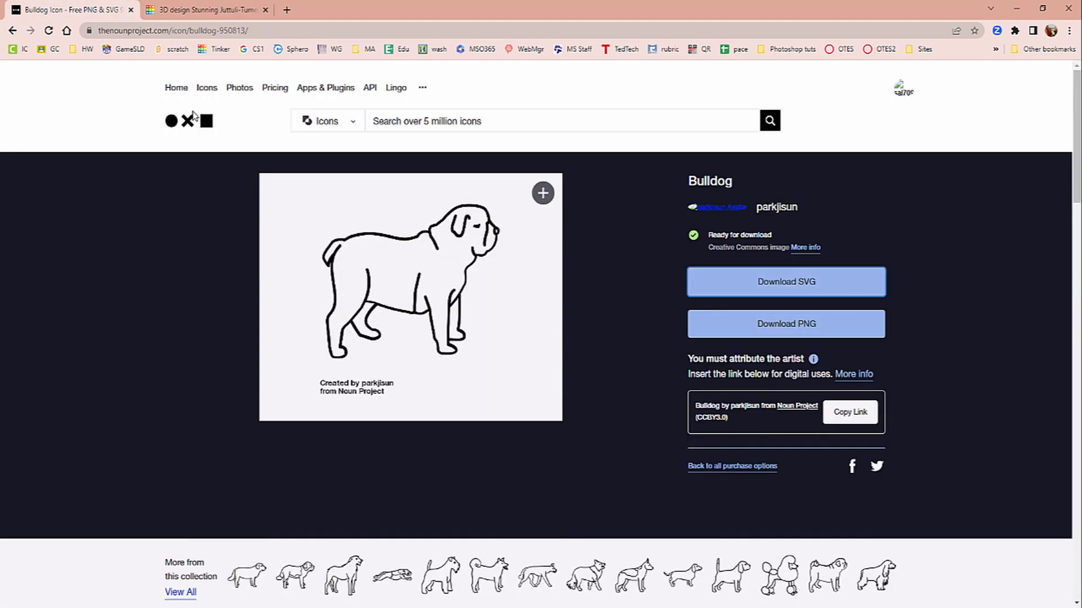
{"action": "left_click", "coordinate": [173, 89]}
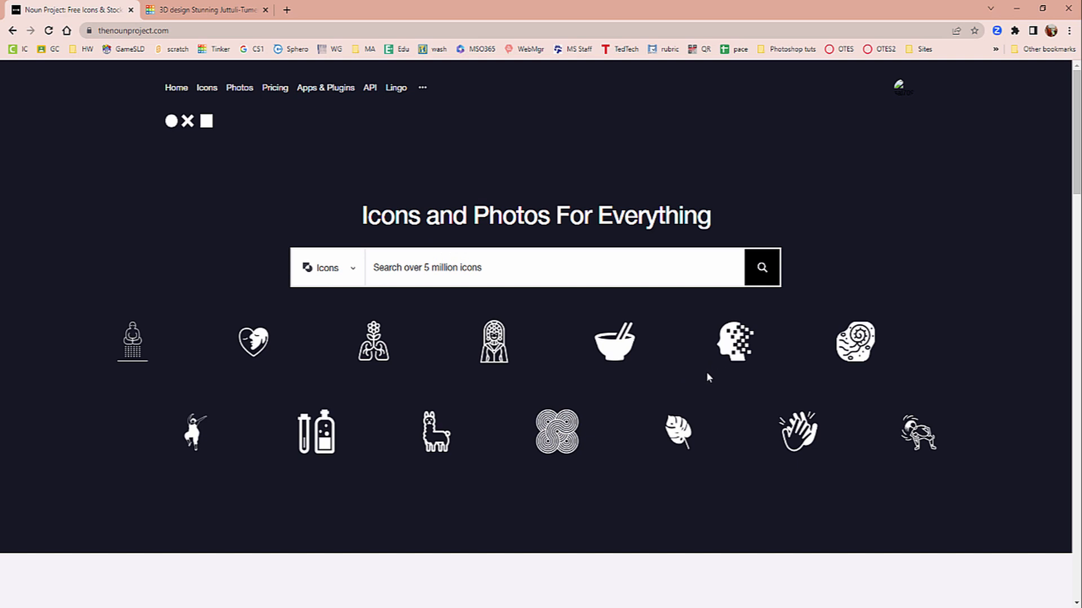
{"action": "left_click", "coordinate": [476, 278]}
{"action": "type", "text": "bulld"}
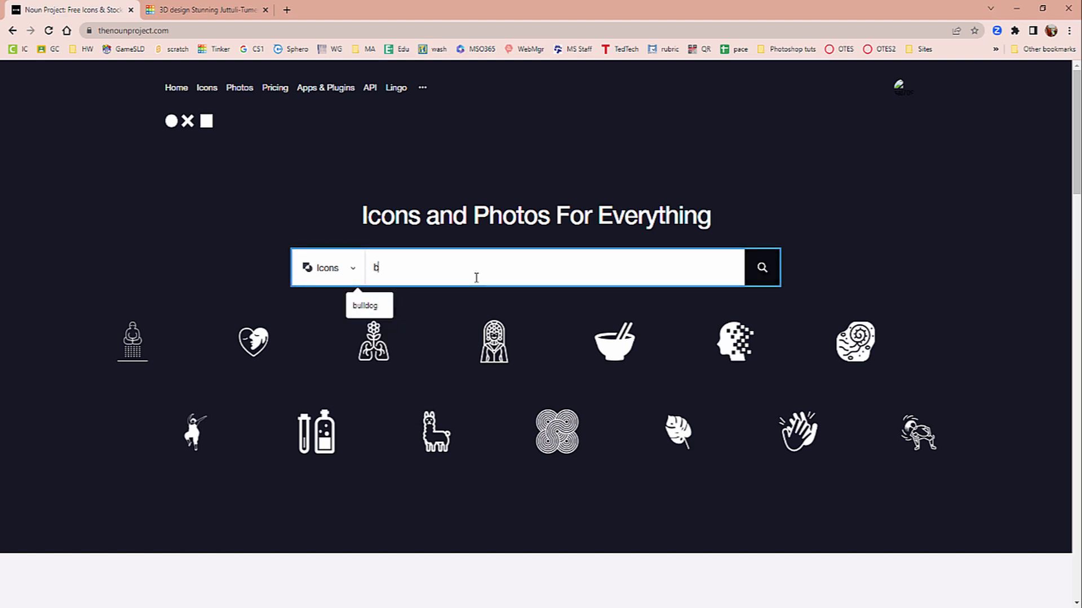
{"action": "type", "text": "og"}
{"action": "key", "text": "Return"}
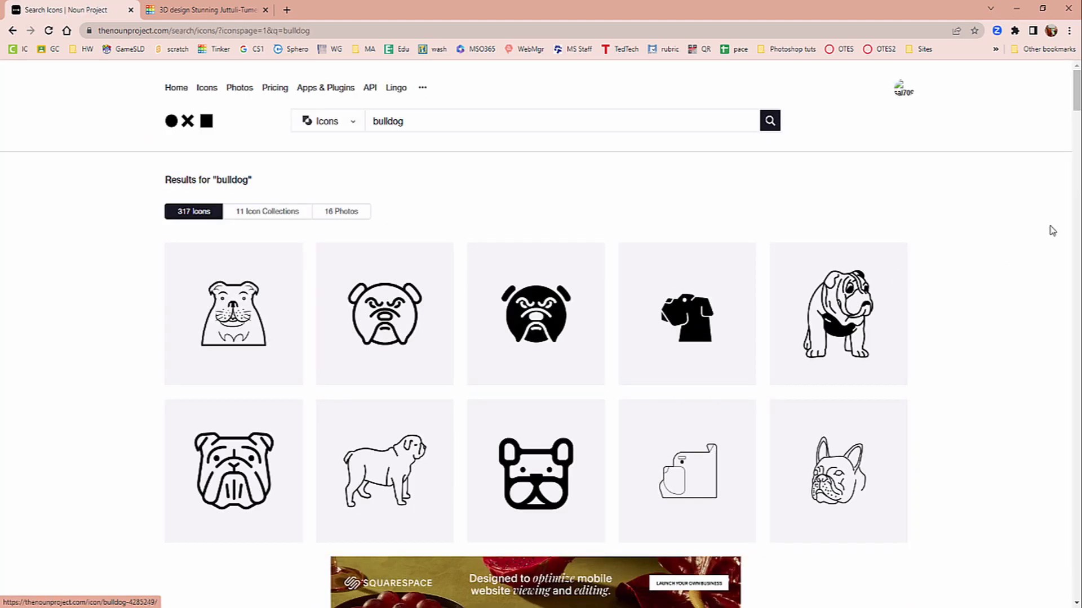
- Open the square-faced French-style bulldog icon by Roundicons.com from the search results and choose its free Basic Download option
{"action": "mouse_move", "coordinate": [1076, 97]}
{"action": "left_mouse_down"}
{"action": "mouse_move", "coordinate": [1077, 118]}
{"action": "mouse_move", "coordinate": [1076, 105]}
{"action": "left_mouse_up"}
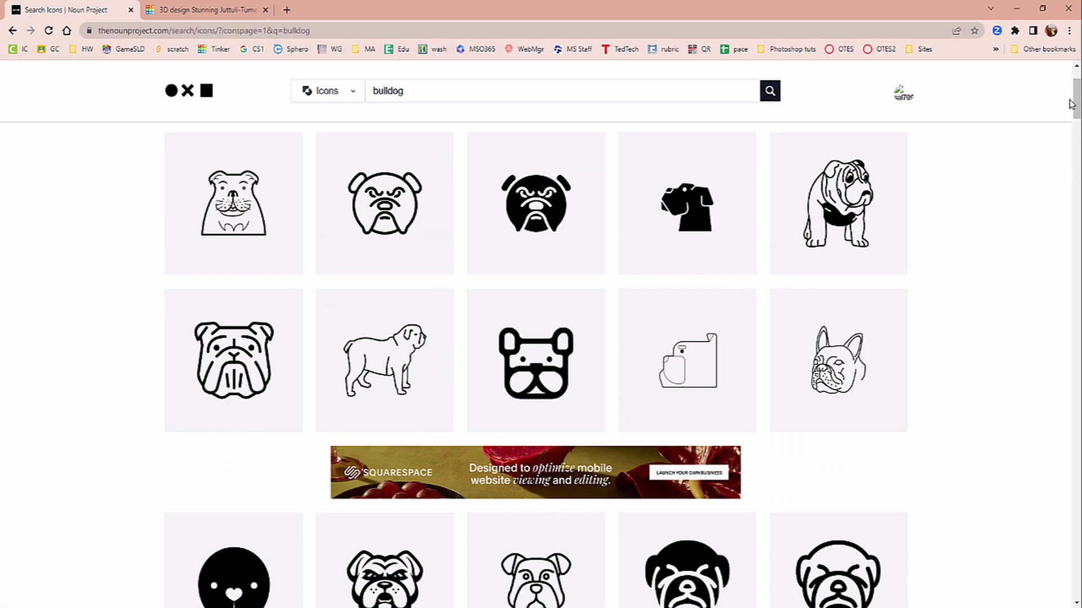
{"action": "left_click_drag", "start_coordinate": [1077, 100], "coordinate": [1078, 105]}
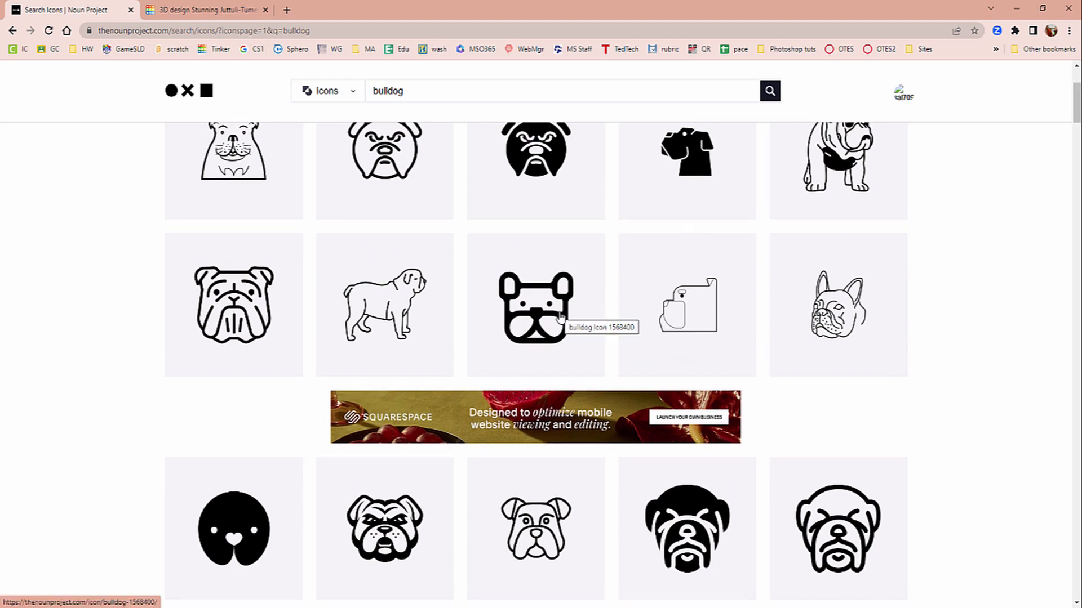
{"action": "left_click", "coordinate": [545, 324]}
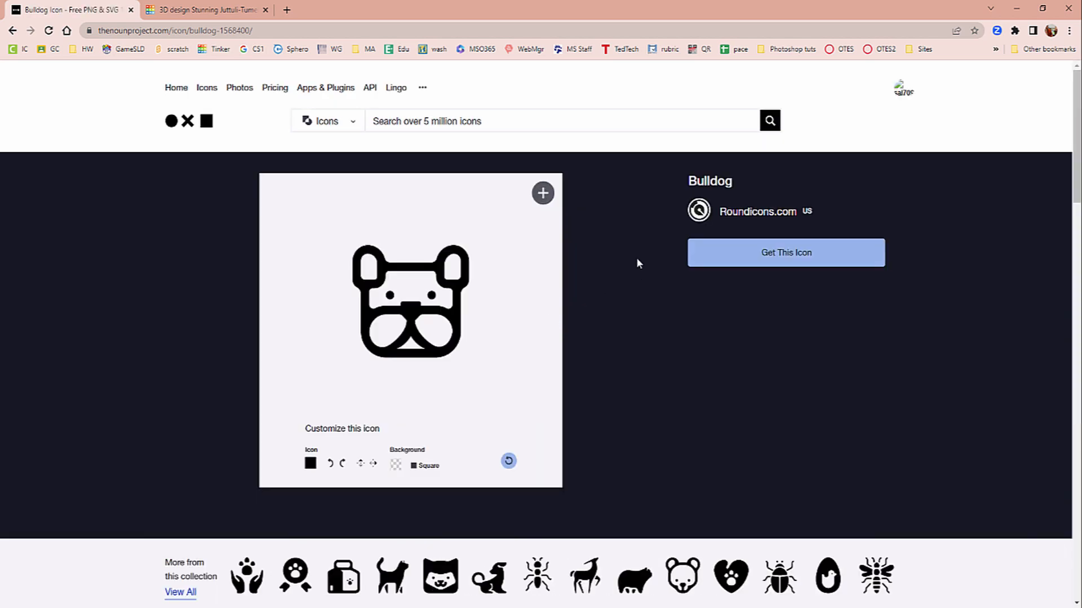
{"action": "left_click", "coordinate": [749, 261]}
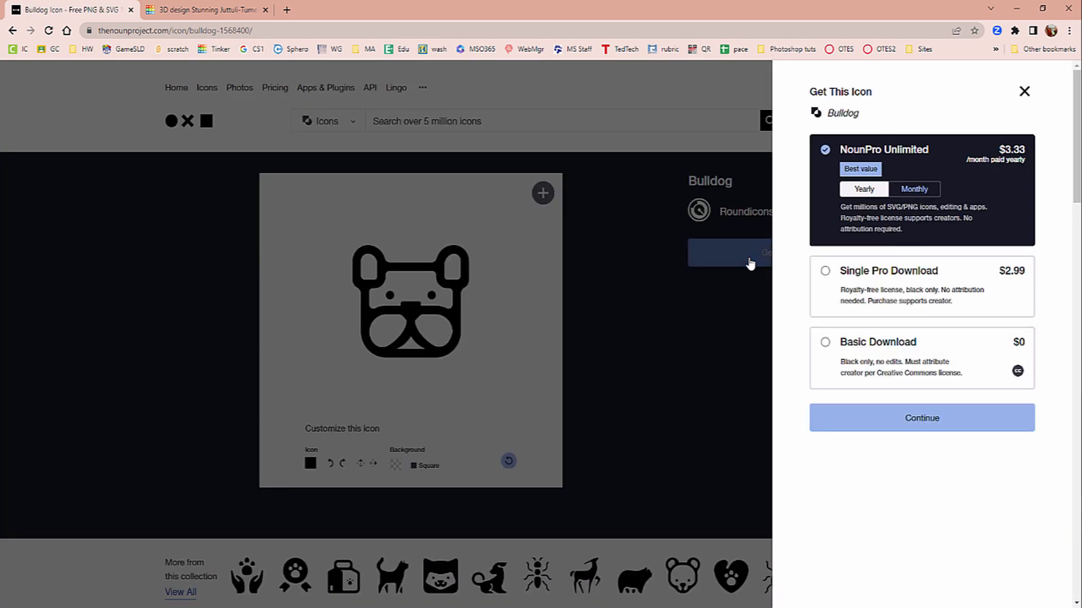
{"action": "left_click", "coordinate": [860, 351]}
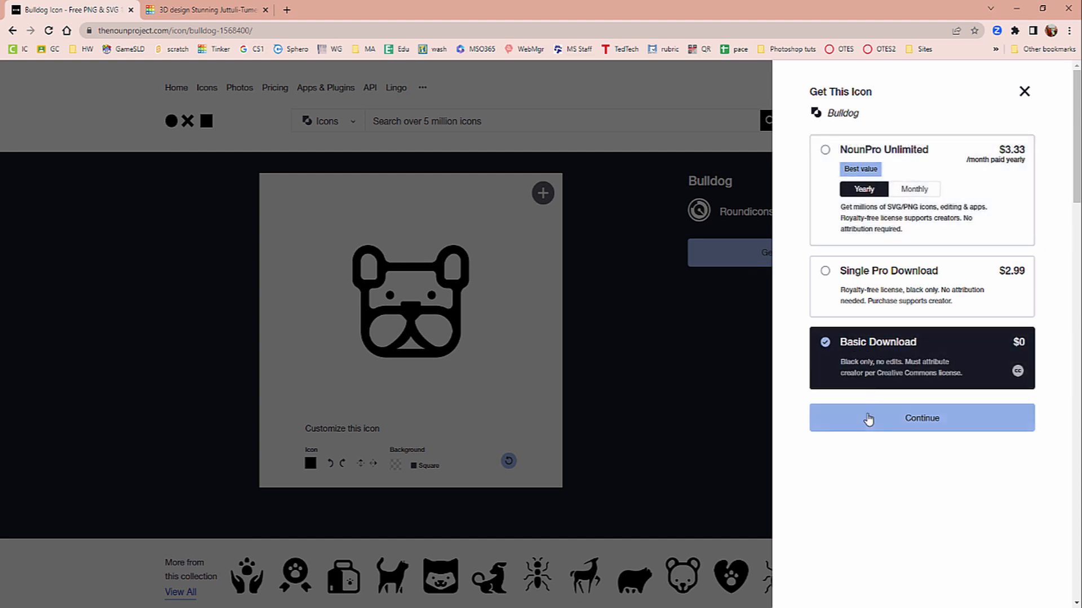
{"action": "left_click", "coordinate": [890, 424]}
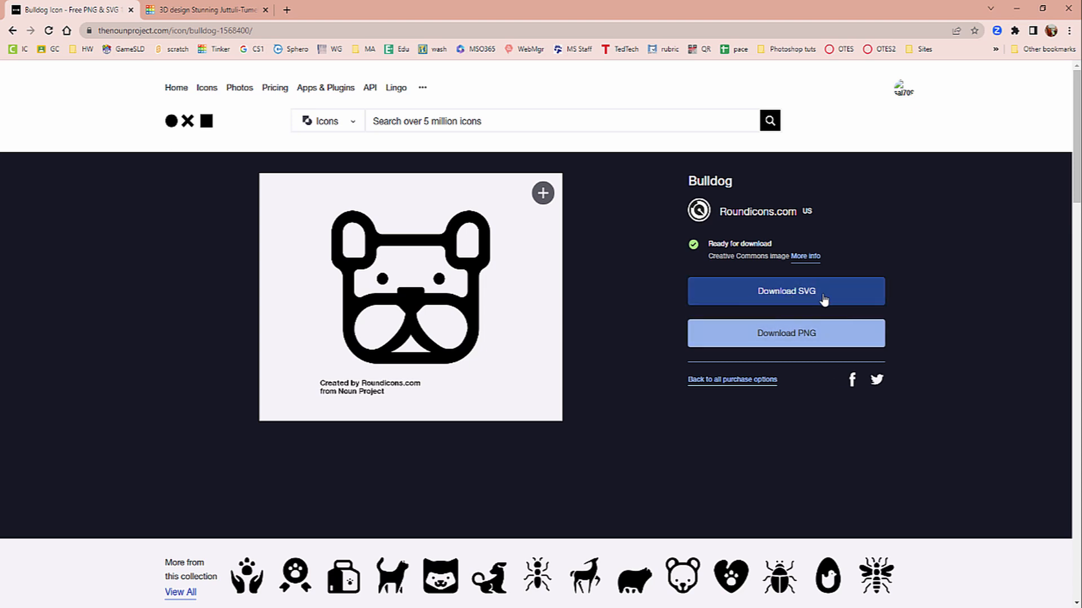
- Download the bulldog icon as an SVG and save it to the Desktop as "bulldog 3 svg"
{"action": "left_click", "coordinate": [795, 299]}
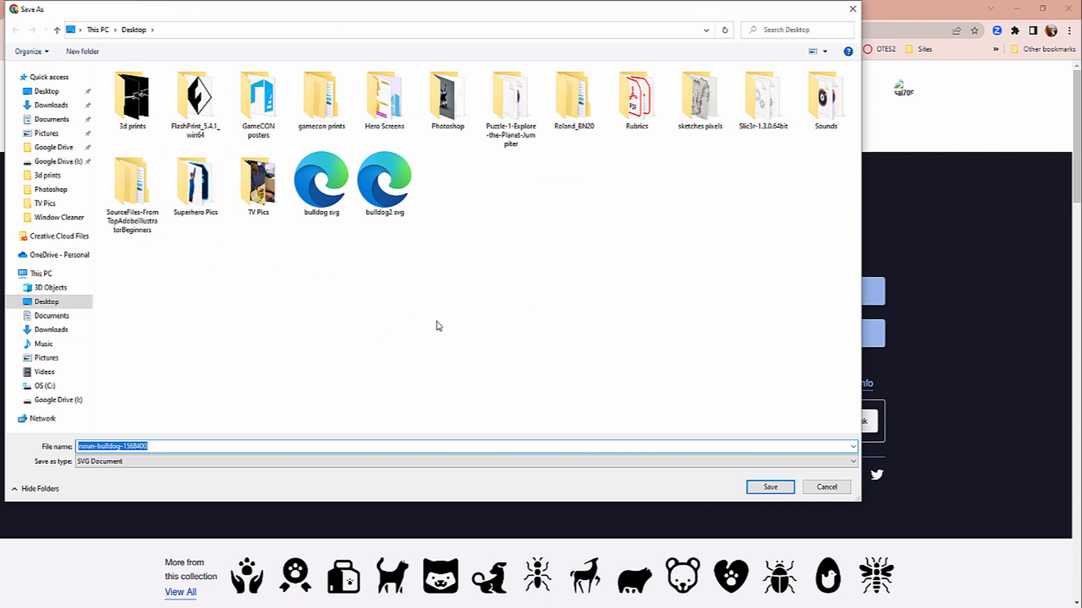
{"action": "type", "text": "bu"}
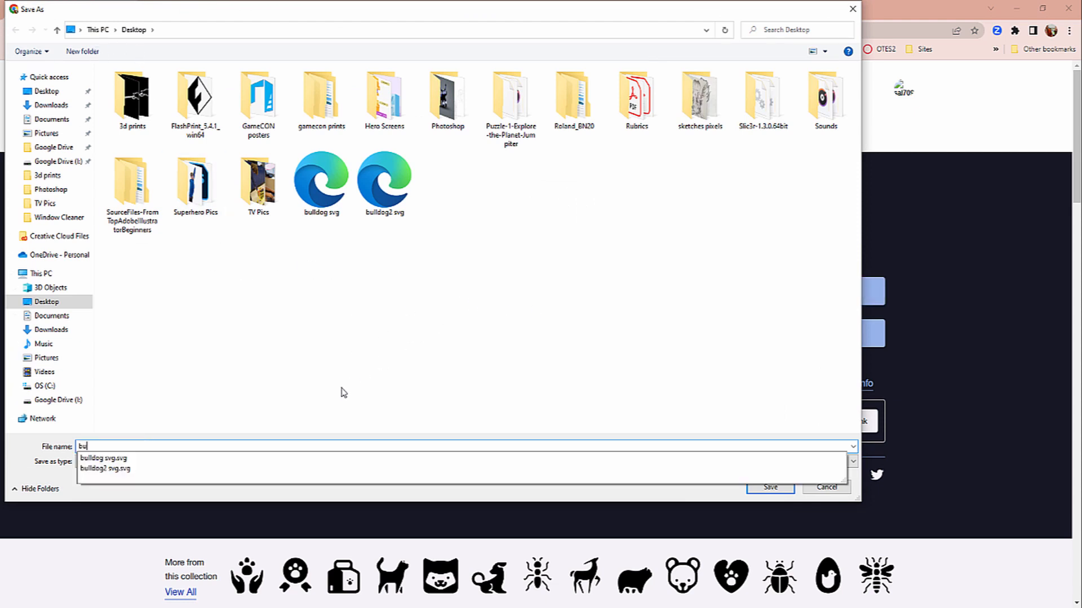
{"action": "type", "text": "lldog 3"}
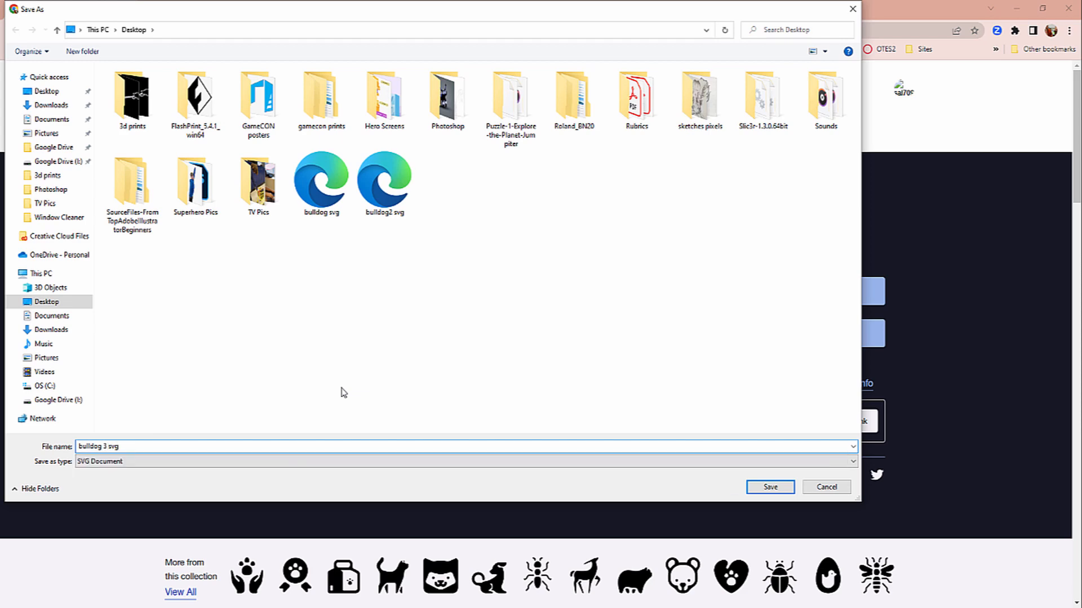
{"action": "type", "text": " svg"}
{"action": "key", "text": "Return"}
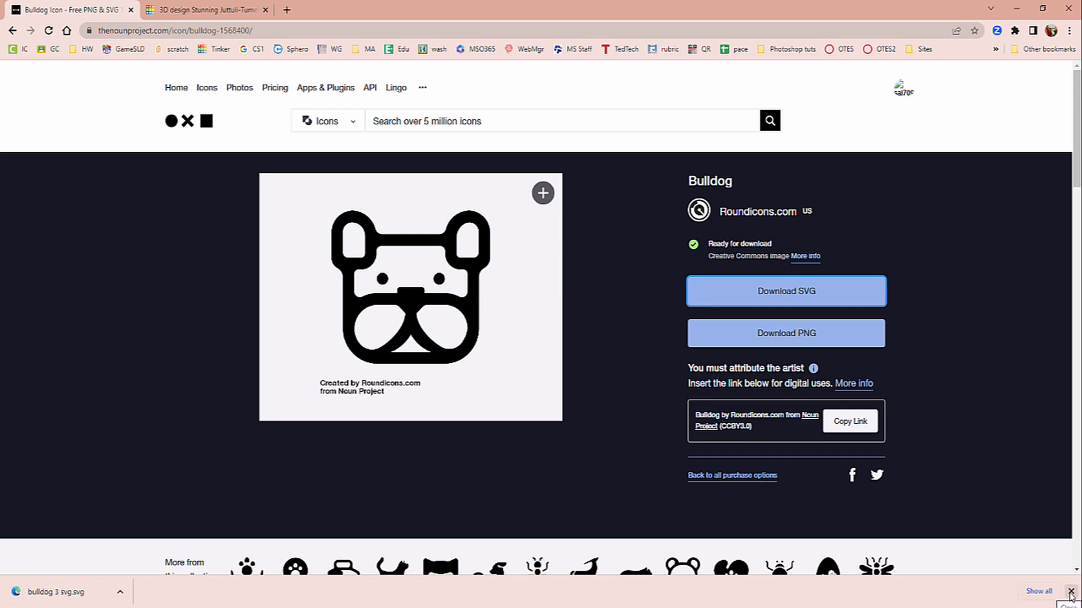
{"action": "left_click", "coordinate": [1070, 593]}
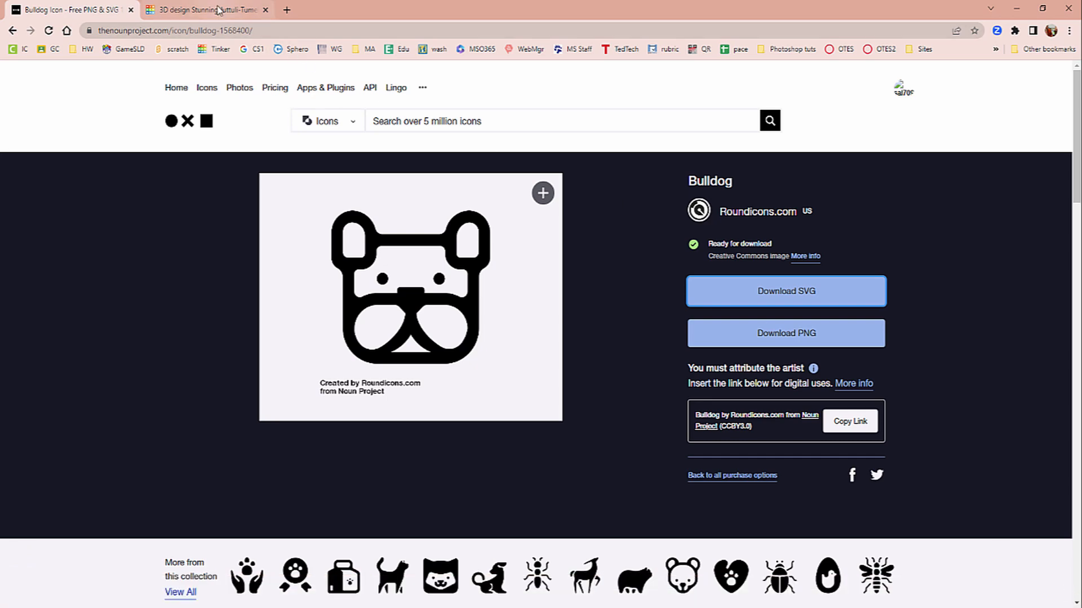
- Switch back to the Tinkercad wand design and load the "bulldog svg" file from the Desktop for import
{"action": "left_click", "coordinate": [219, 10]}
{"action": "right_click_drag", "start_coordinate": [607, 363], "coordinate": [574, 314]}
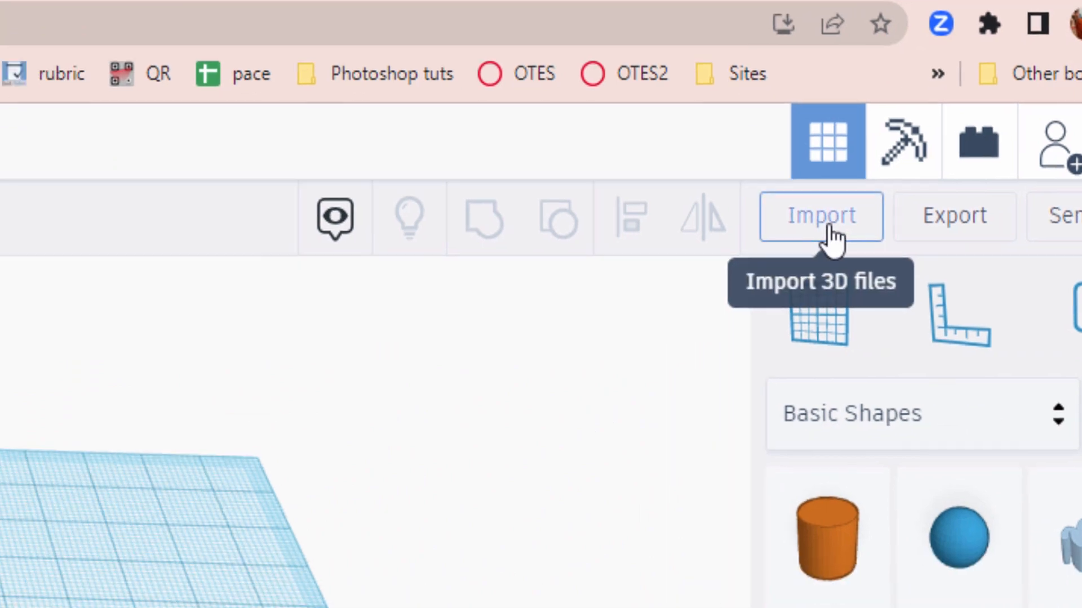
{"action": "left_click", "coordinate": [745, 299]}
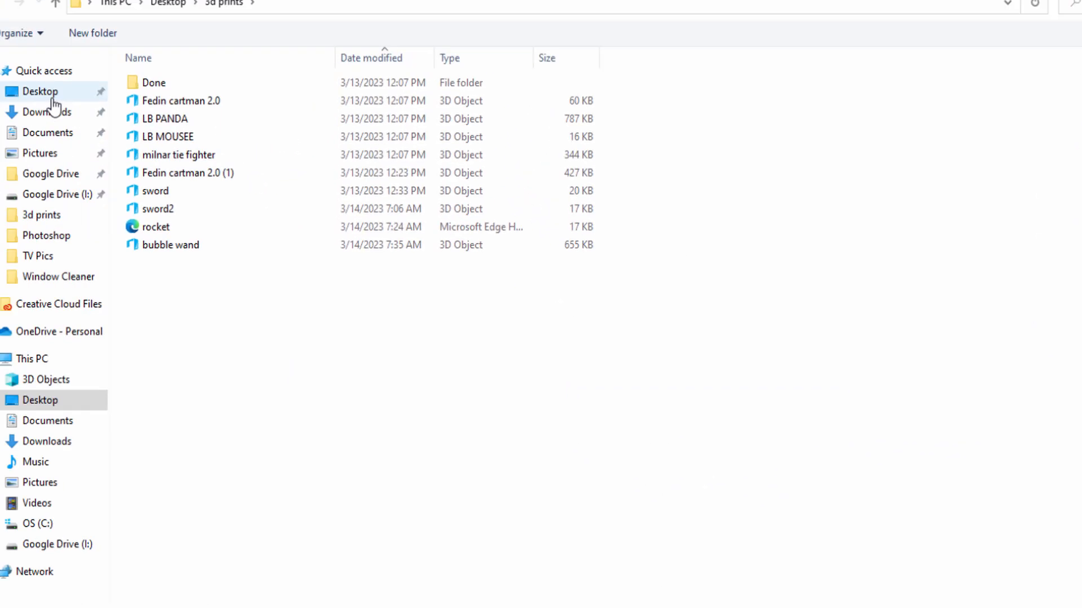
{"action": "left_click", "coordinate": [45, 93]}
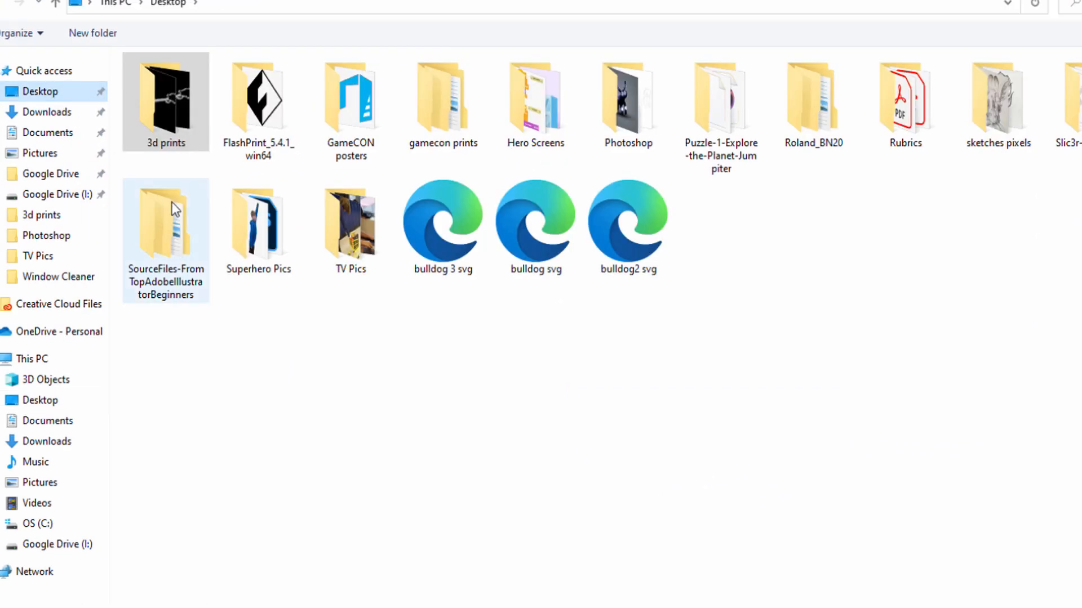
{"action": "left_click", "coordinate": [529, 222]}
{"action": "double_click", "coordinate": [535, 225]}
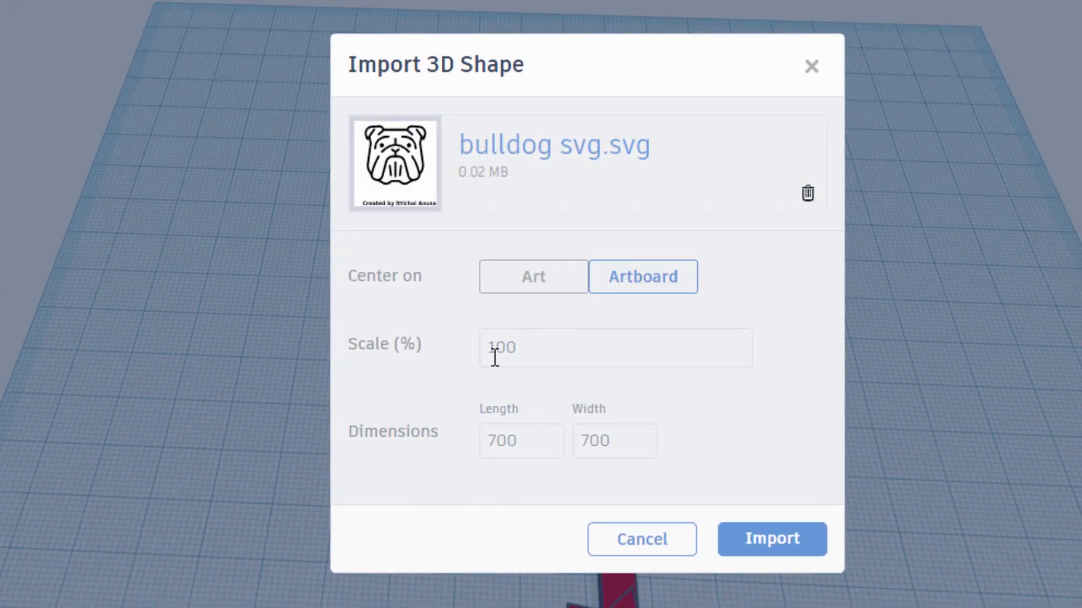
- Set the import dimensions to 75 length by 75 width and import the bulldog shape
{"action": "double_click", "coordinate": [496, 440]}
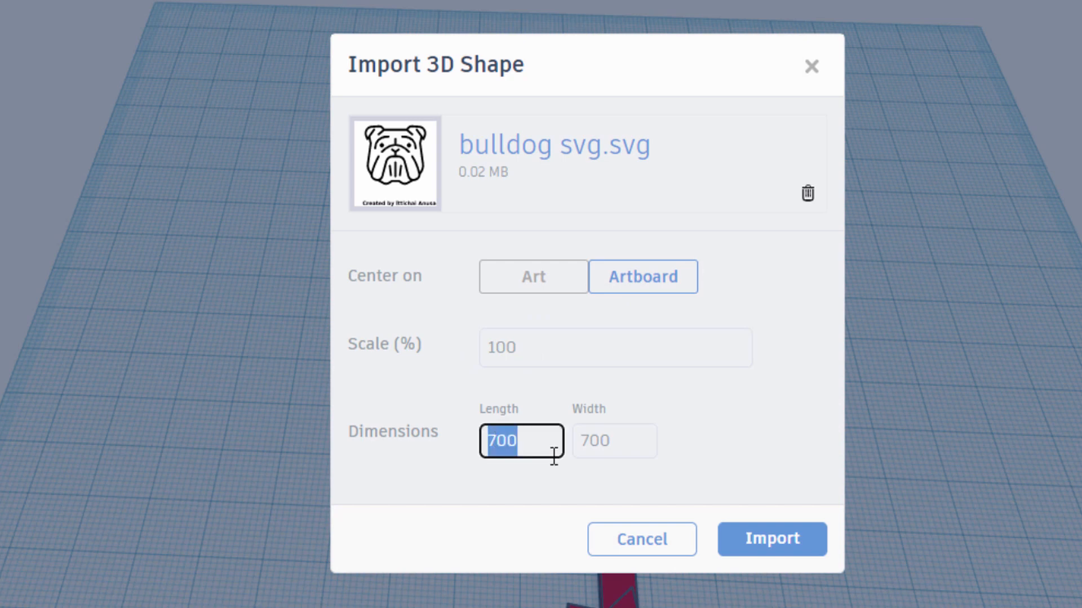
{"action": "type", "text": "75"}
{"action": "key", "text": "Tab"}
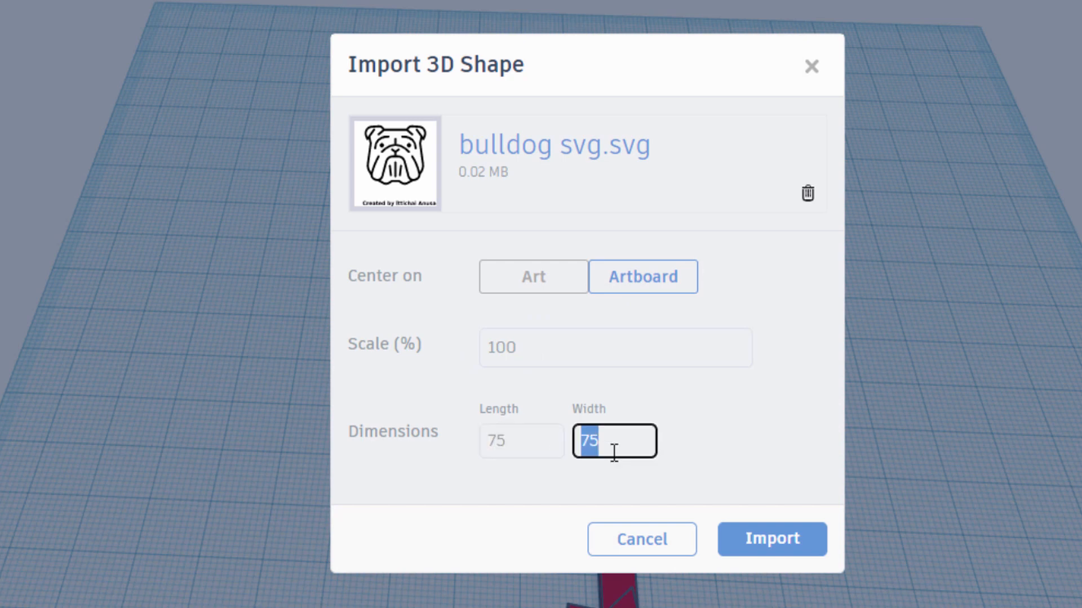
{"action": "type", "text": "75"}
{"action": "left_click", "coordinate": [795, 546]}
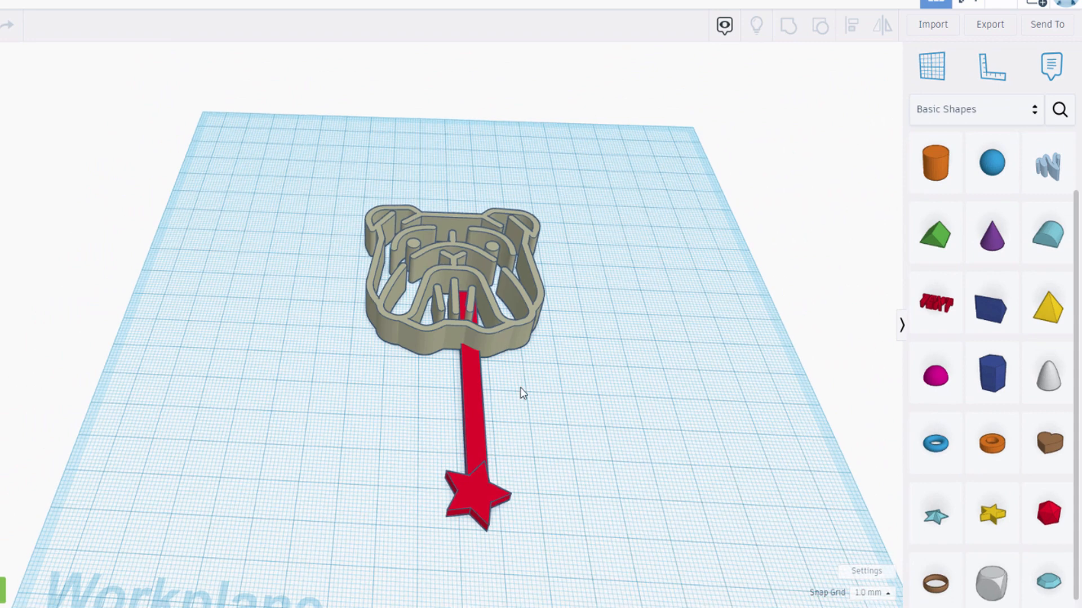
- Move the imported bulldog about 39 mm to the left, clear of the star-tipped handle
{"action": "scroll", "coordinate": [521, 378], "scroll_direction": "up", "scroll_amount": 3}
{"action": "right_click_drag", "start_coordinate": [521, 379], "coordinate": [493, 315]}
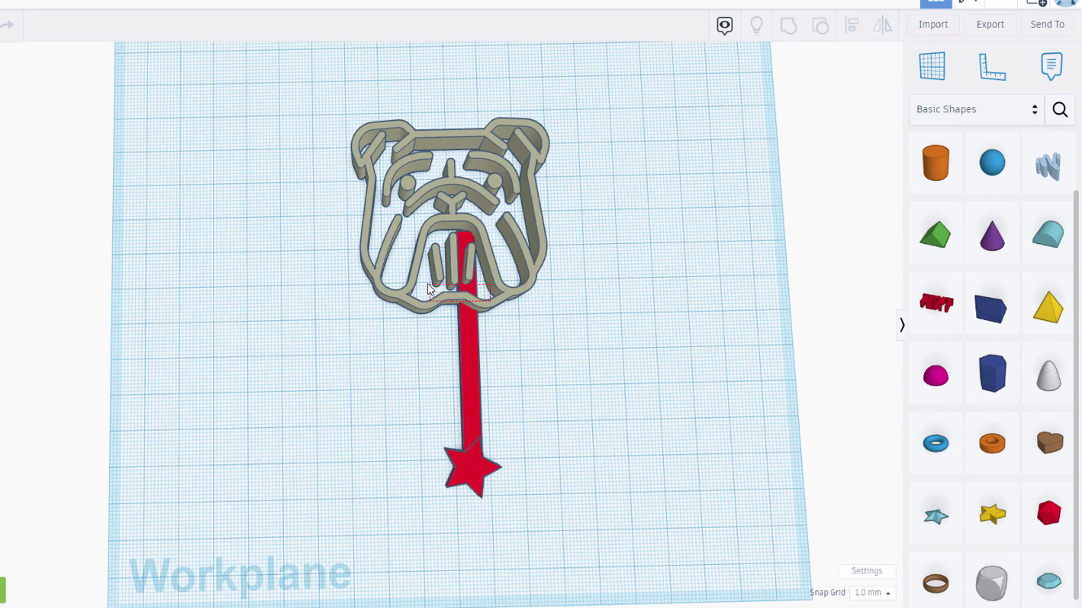
{"action": "key", "text": "ctrl+a"}
{"action": "left_click", "coordinate": [331, 296]}
{"action": "left_click_drag", "start_coordinate": [380, 291], "coordinate": [217, 250]}
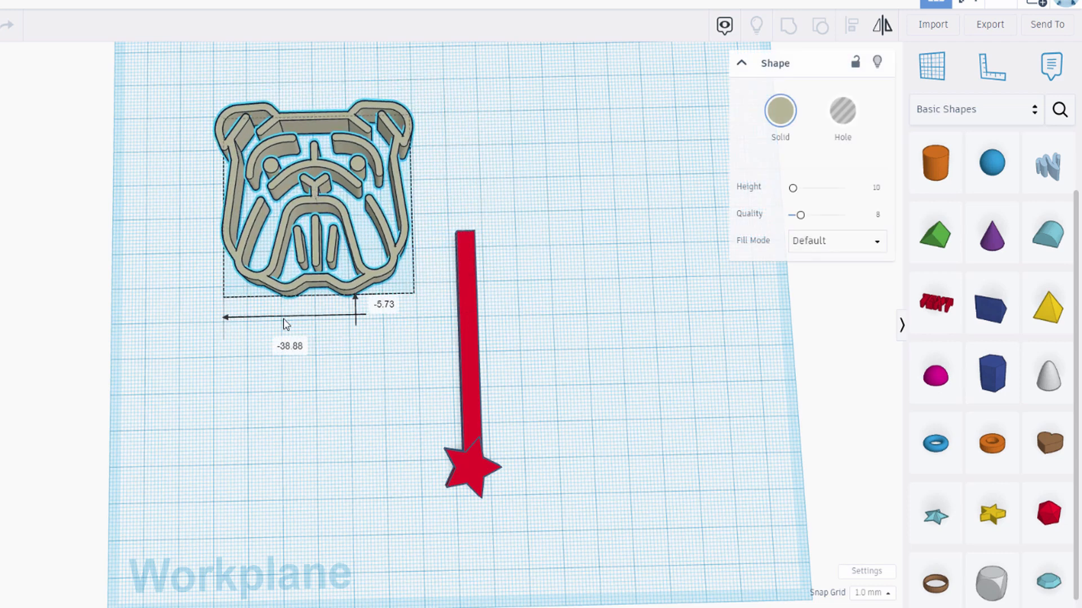
{"action": "right_click_drag", "start_coordinate": [283, 330], "coordinate": [356, 146]}
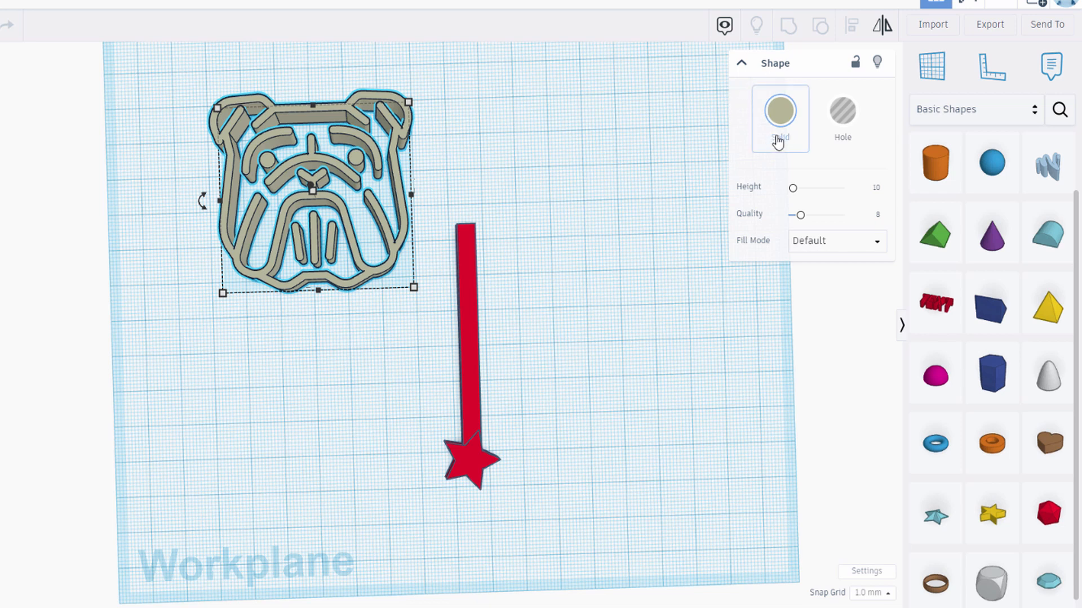
- Try the Silhouette and Outer Line fill modes on the bulldog shape
{"action": "left_click", "coordinate": [742, 64]}
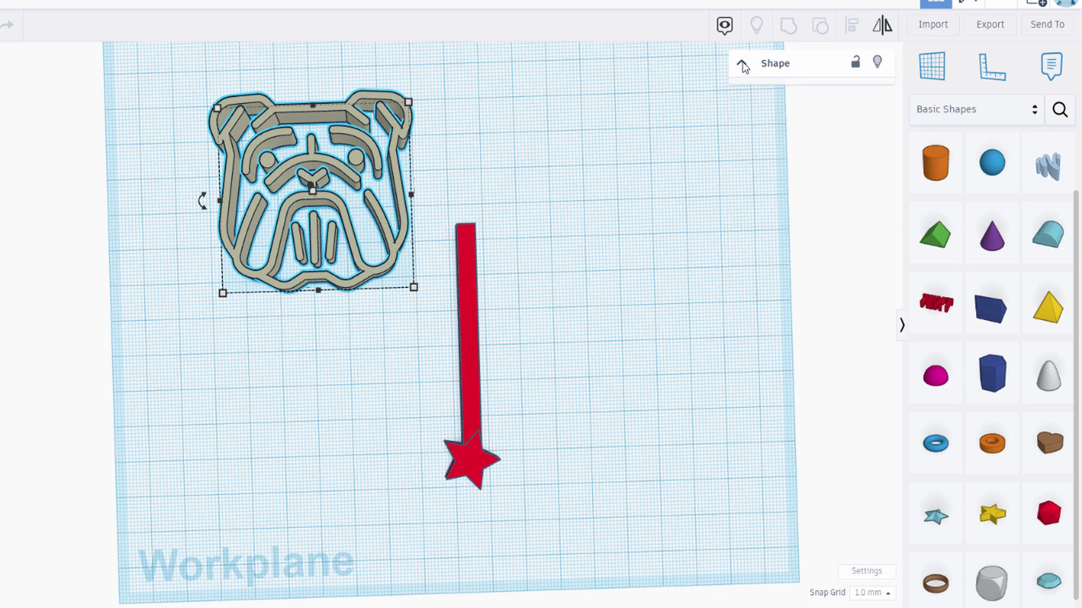
{"action": "left_click", "coordinate": [743, 66]}
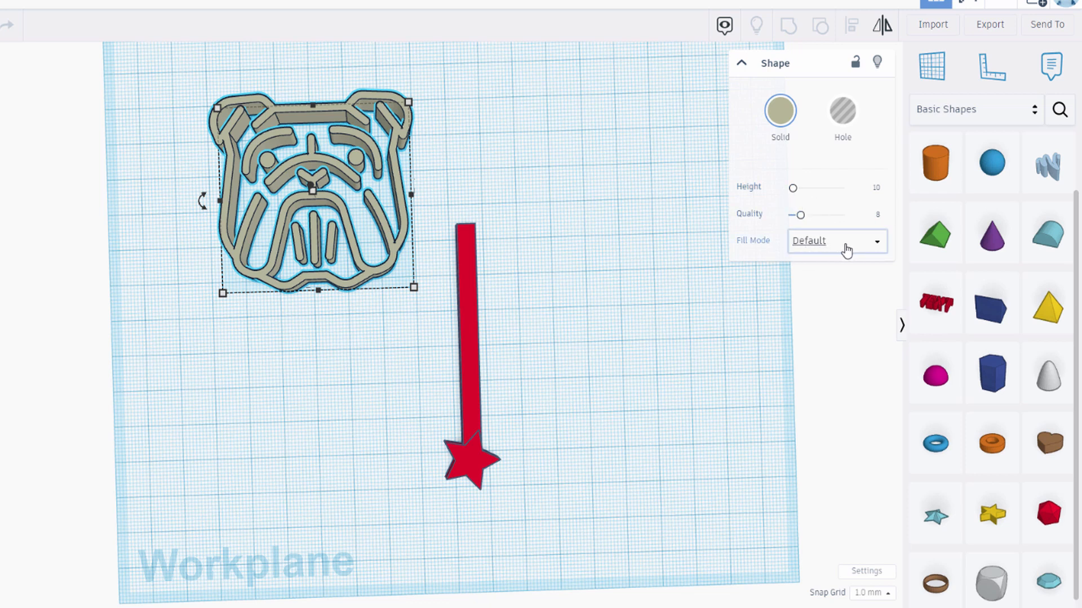
{"action": "left_click", "coordinate": [871, 248]}
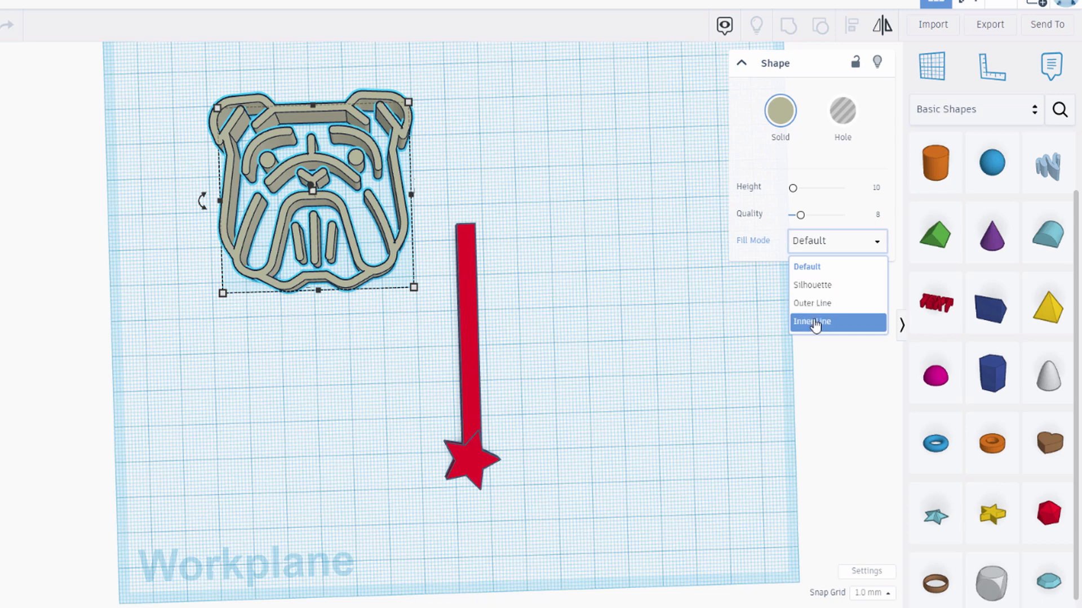
{"action": "left_click", "coordinate": [830, 286]}
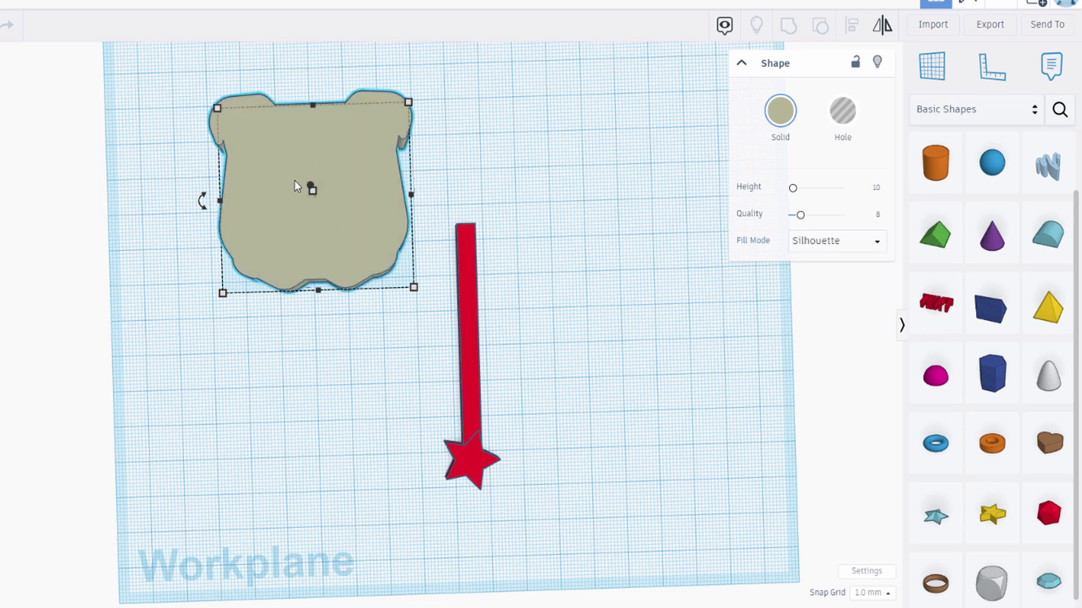
{"action": "left_click", "coordinate": [814, 246]}
{"action": "left_click", "coordinate": [813, 307]}
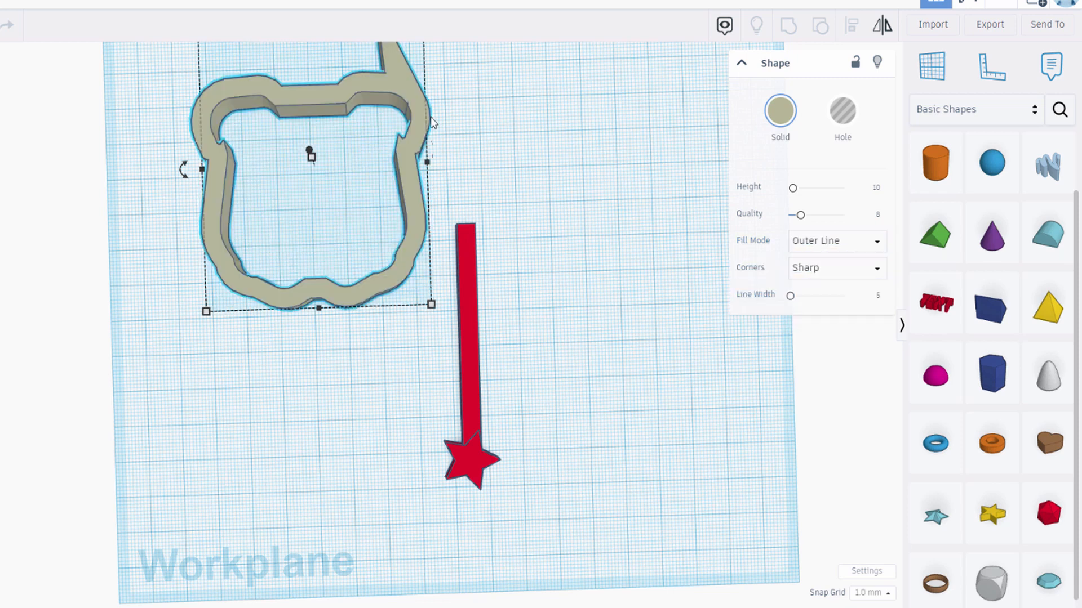
{"action": "scroll", "coordinate": [468, 168], "scroll_direction": "down", "scroll_amount": 3}
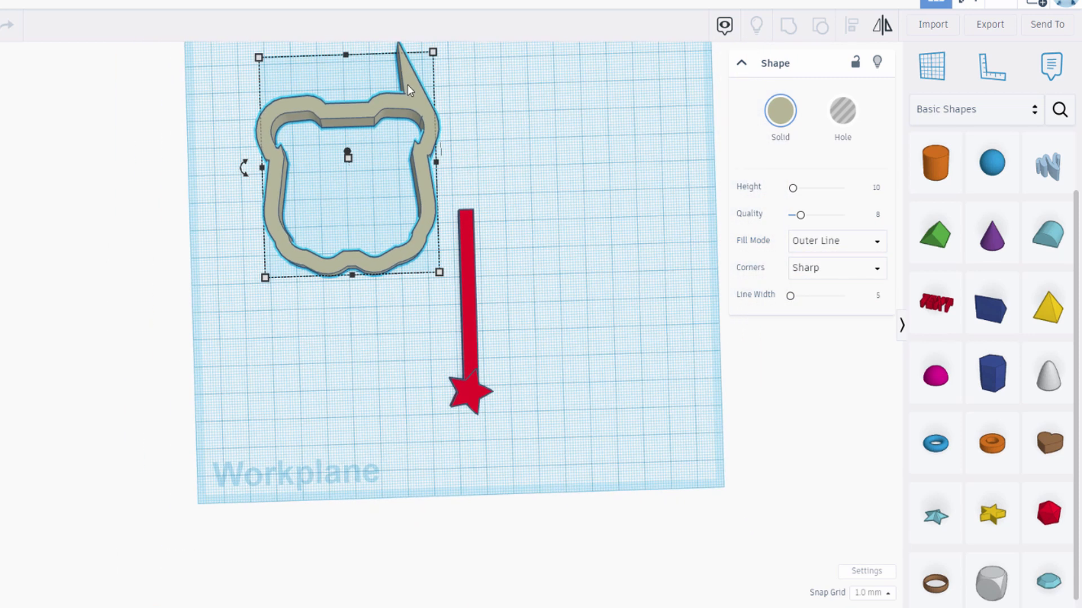
- Set the bulldog's fill mode to Inner Line and move the outline 26 mm right, over the handle's upper end
{"action": "left_click", "coordinate": [838, 248]}
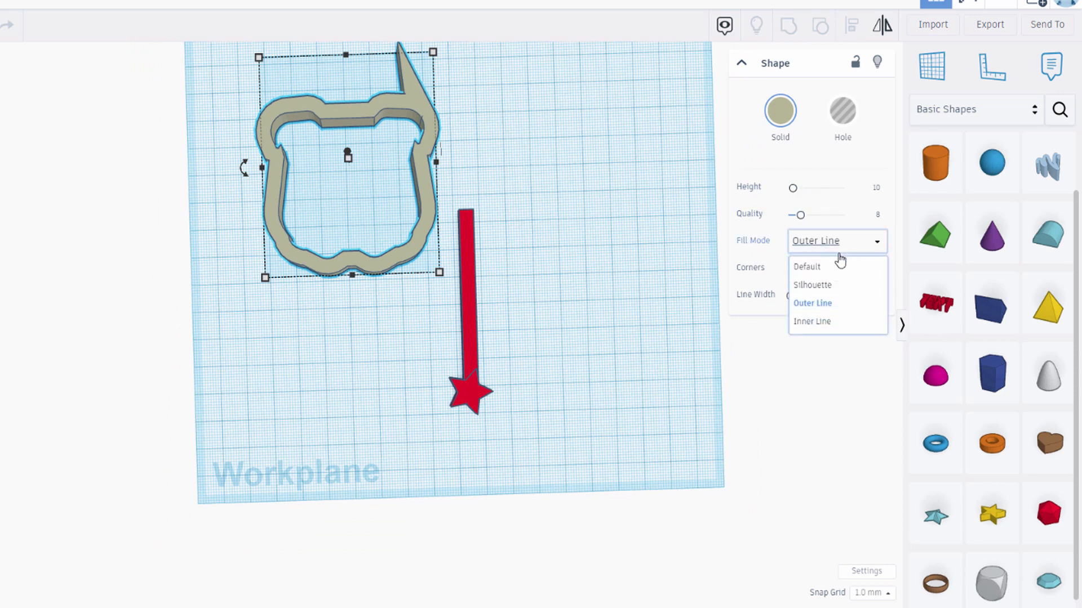
{"action": "left_click", "coordinate": [816, 323]}
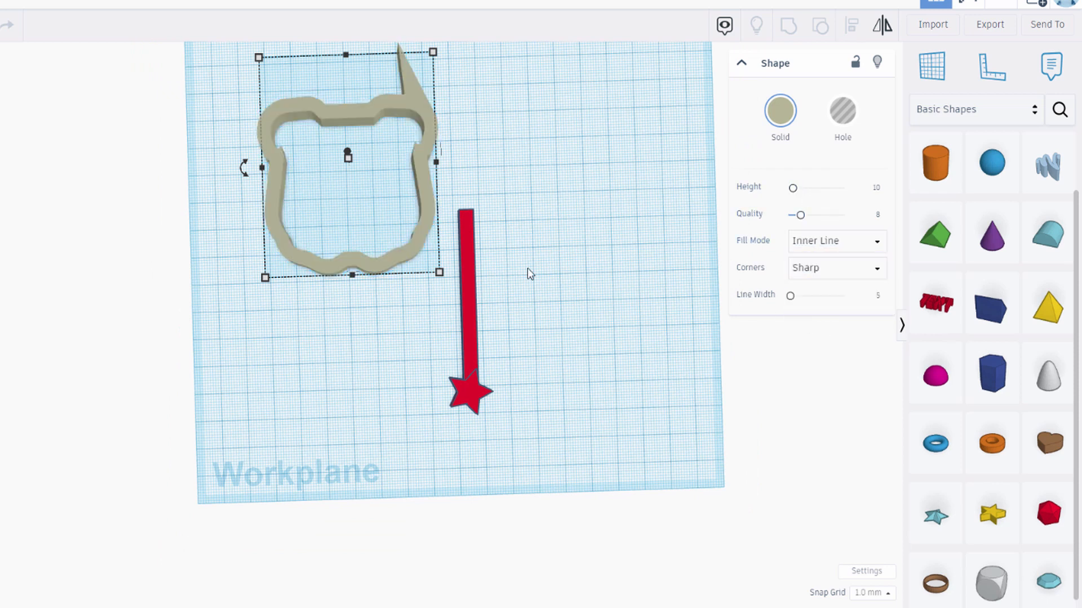
{"action": "right_click_drag", "start_coordinate": [384, 288], "coordinate": [384, 280]}
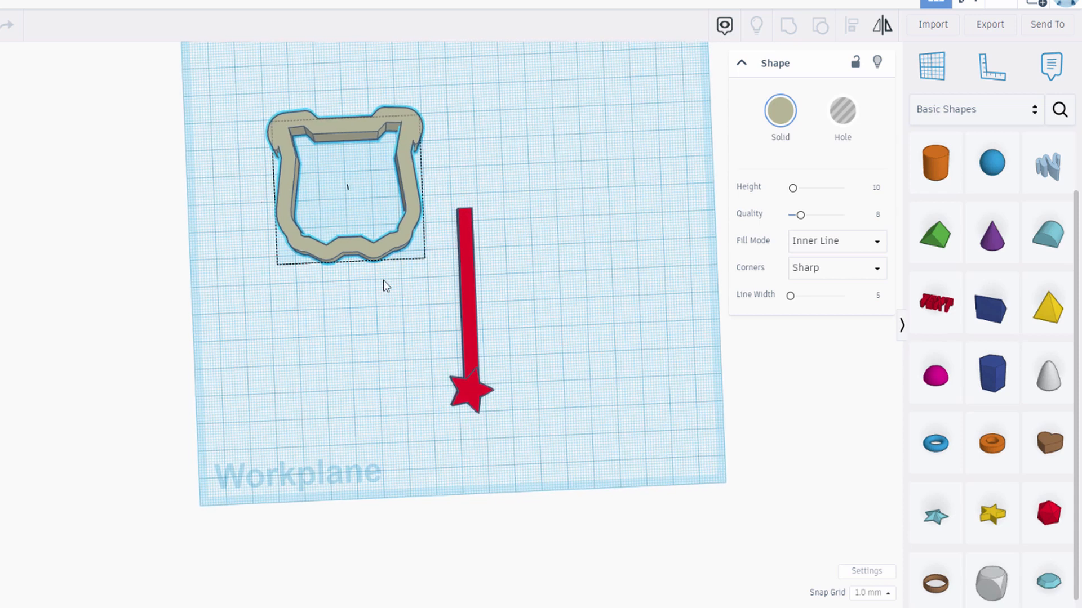
{"action": "left_click_drag", "start_coordinate": [386, 244], "coordinate": [447, 231]}
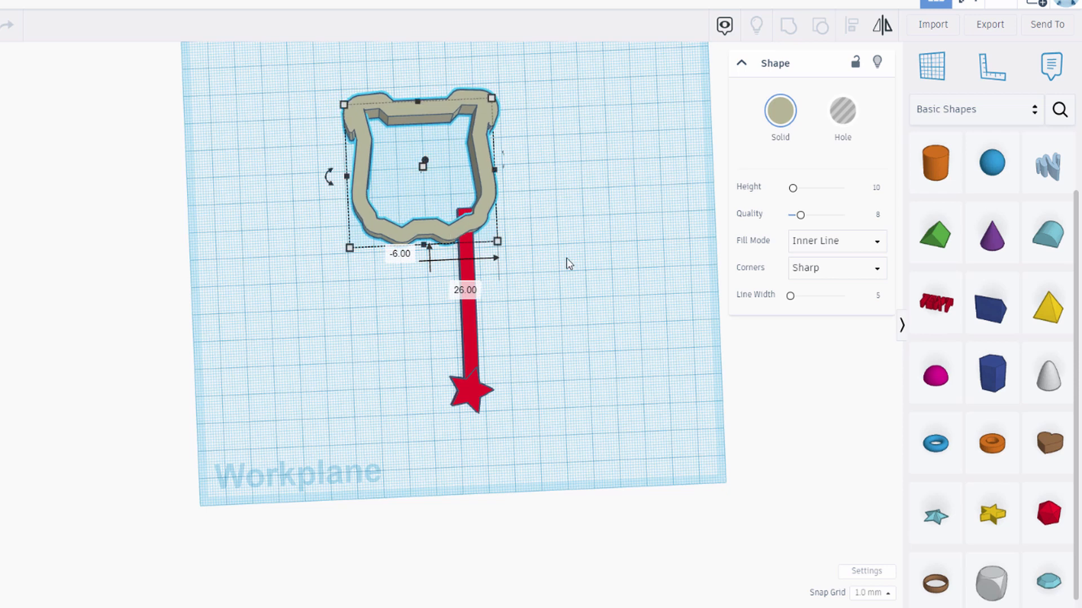
- Set the bulldog outline's line width to 2
{"action": "left_click", "coordinate": [879, 297]}
{"action": "type", "text": "2"}
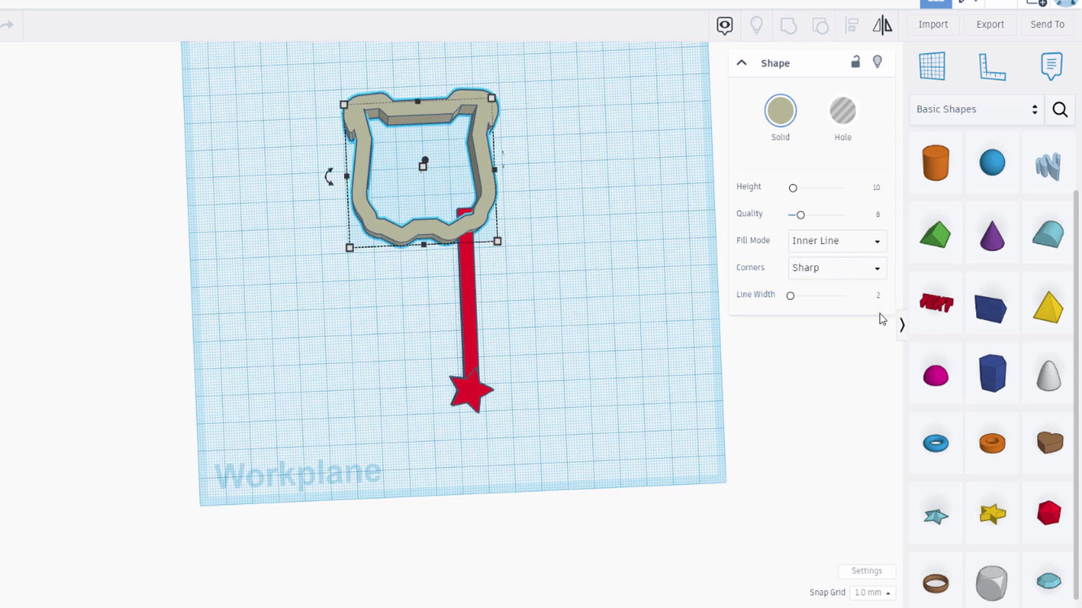
{"action": "key", "text": "Return"}
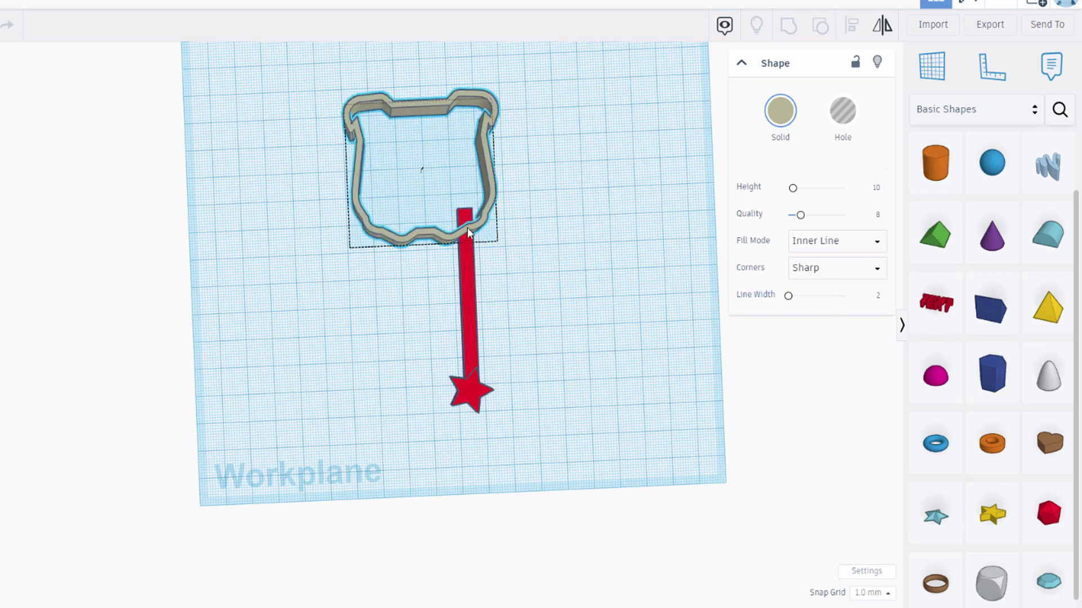
- Delete the bulldog outline placed over the upper end of the star-tipped handle
{"action": "left_click_drag", "start_coordinate": [463, 229], "coordinate": [503, 195]}
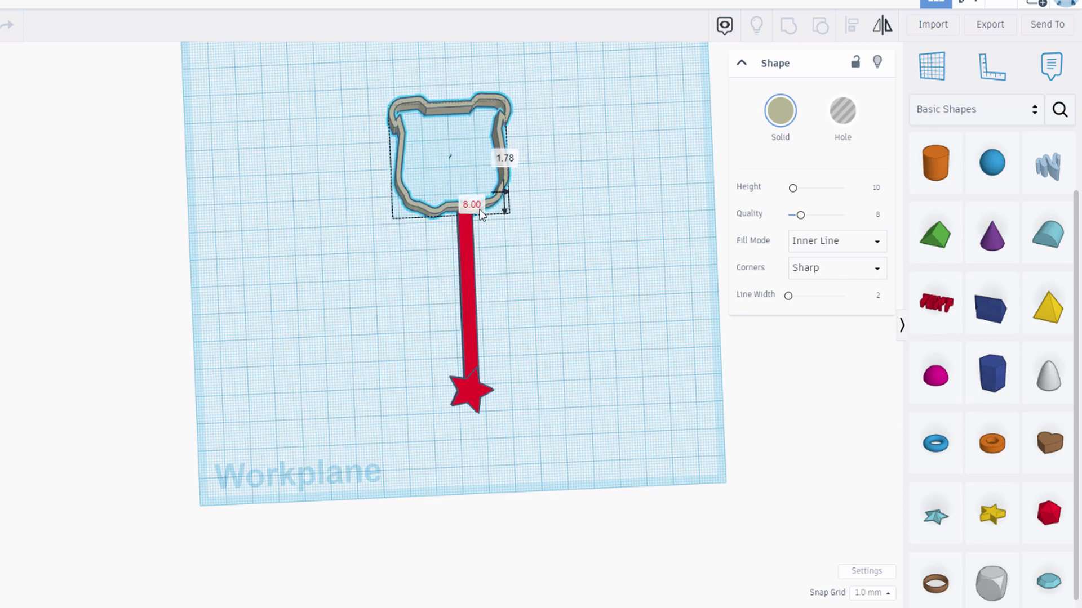
{"action": "right_click_drag", "start_coordinate": [495, 258], "coordinate": [369, 314]}
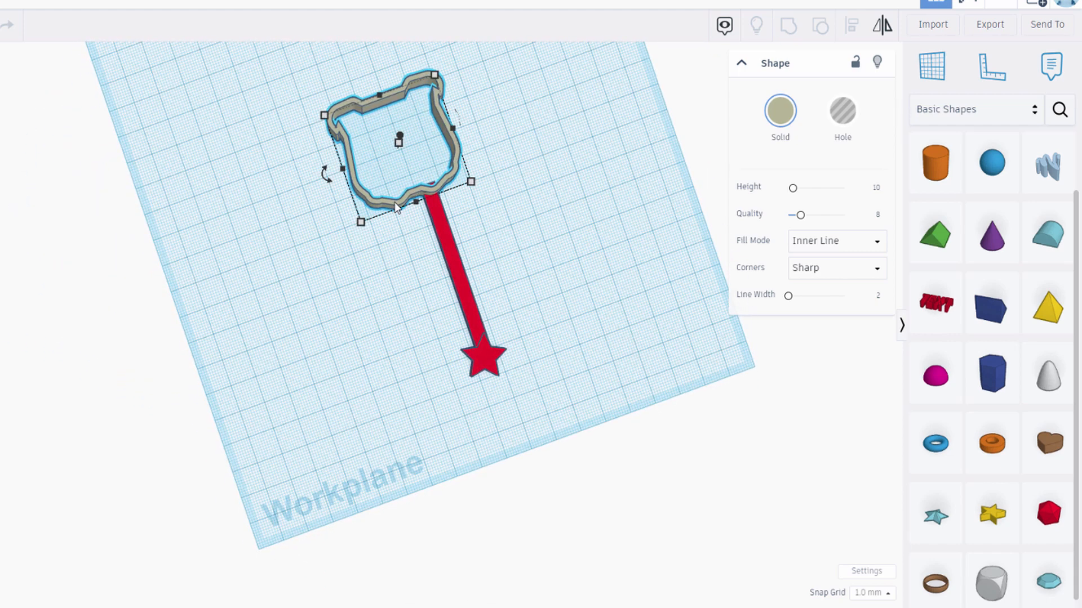
{"action": "key", "text": "Delete"}
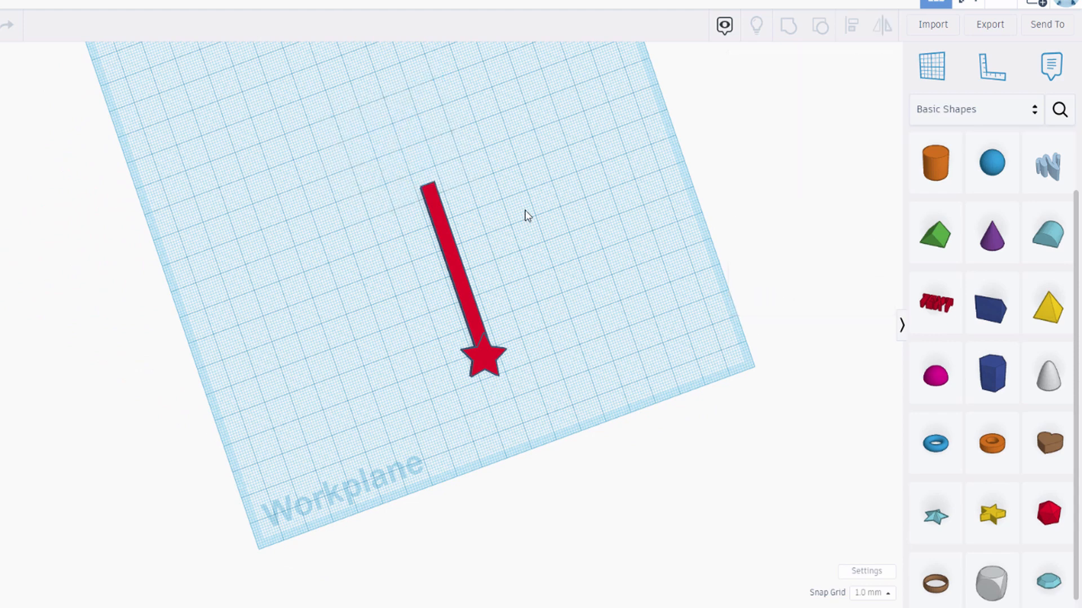
- Import bulldog 3 svg.svg onto the workplane with its length set to 75
{"action": "right_click_drag", "start_coordinate": [525, 216], "coordinate": [741, 127]}
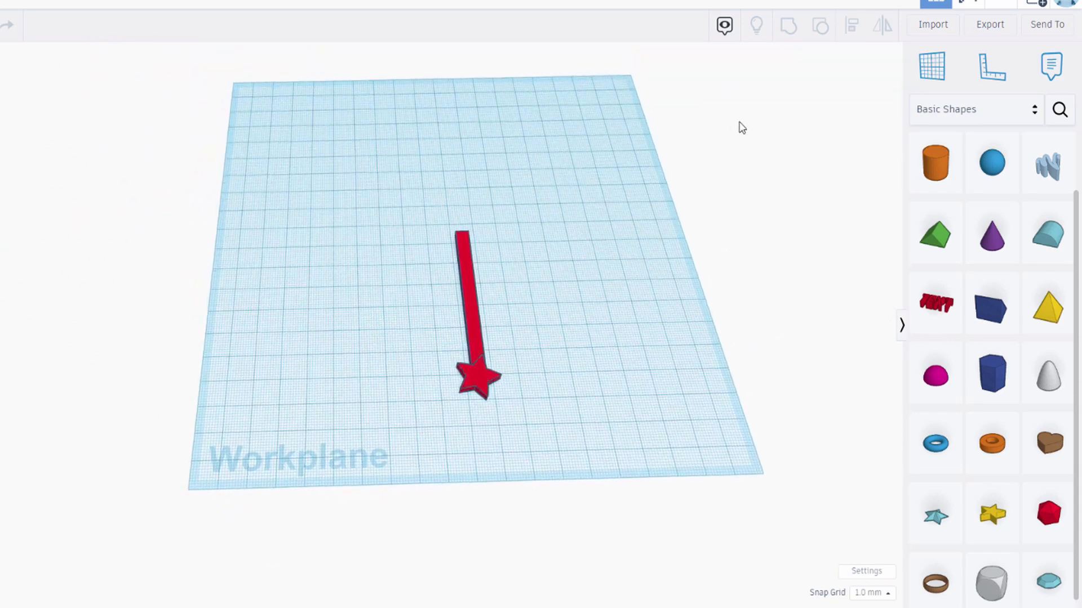
{"action": "left_click", "coordinate": [933, 26]}
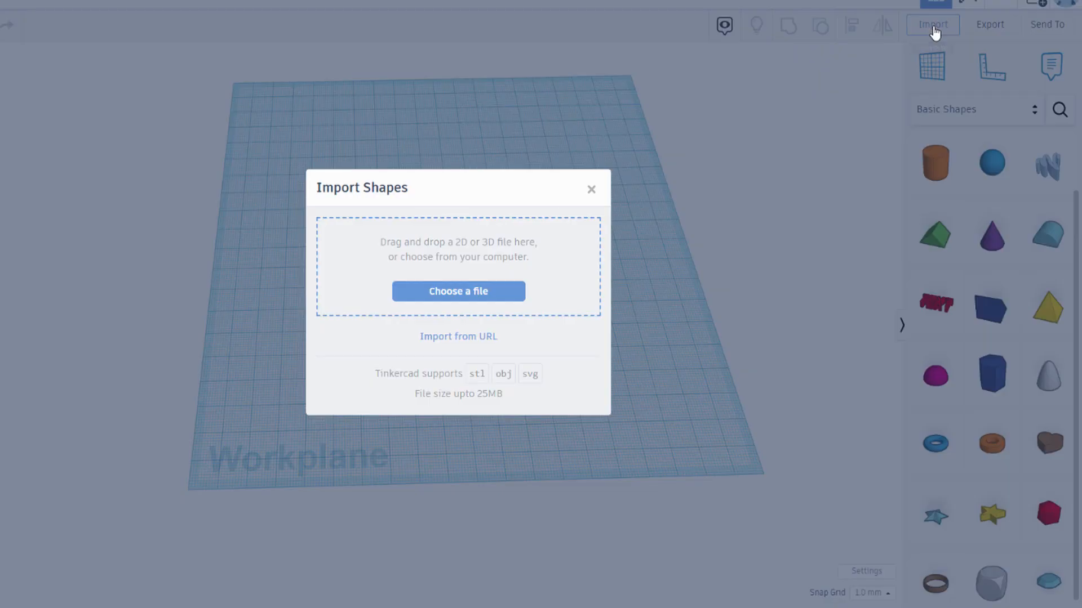
{"action": "left_click", "coordinate": [482, 293]}
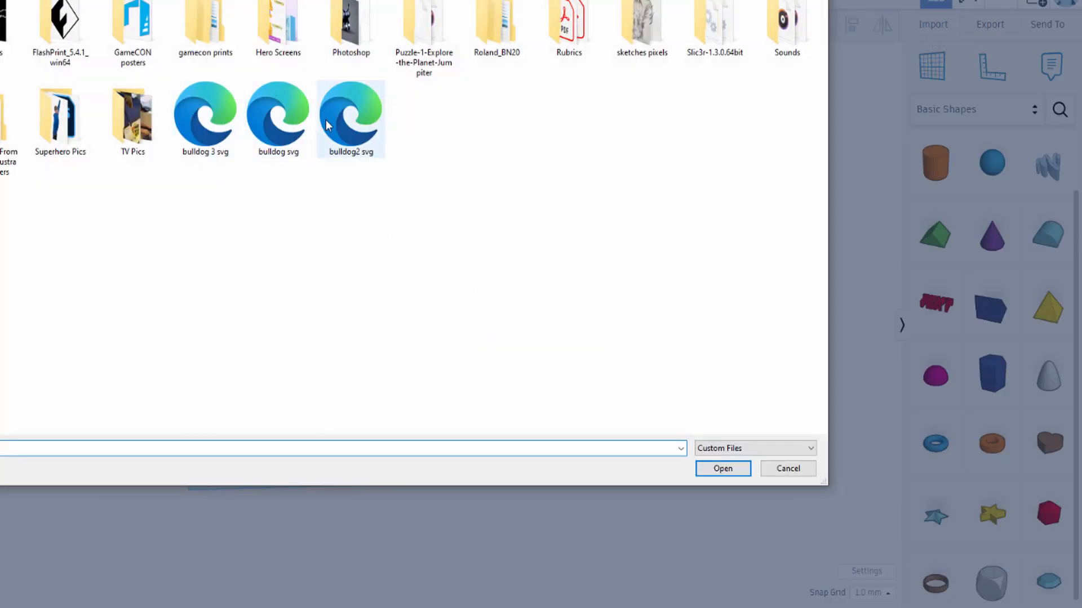
{"action": "left_click", "coordinate": [205, 118]}
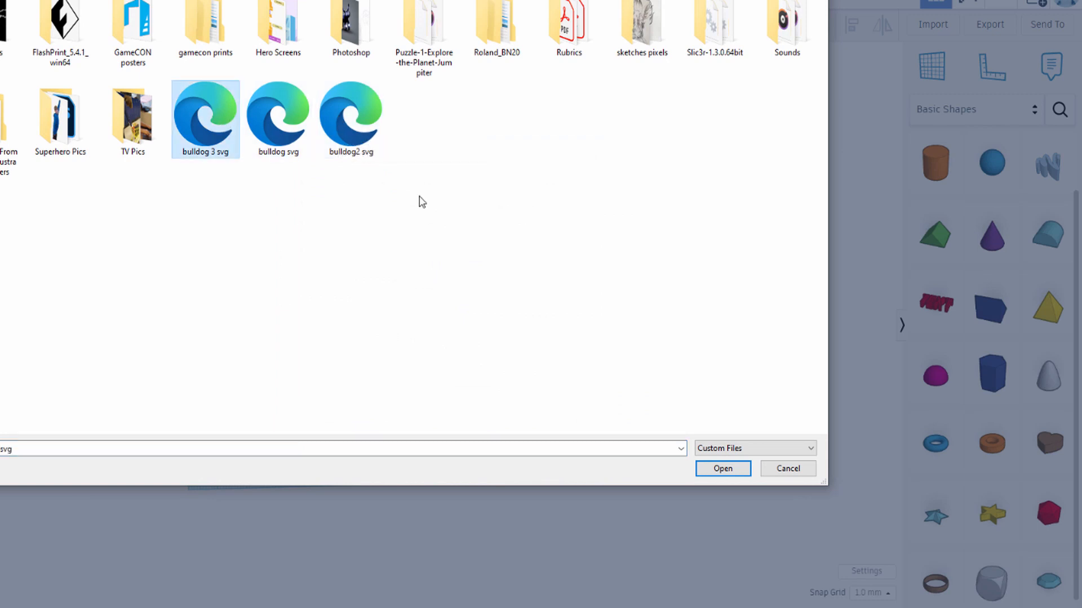
{"action": "left_click", "coordinate": [724, 468]}
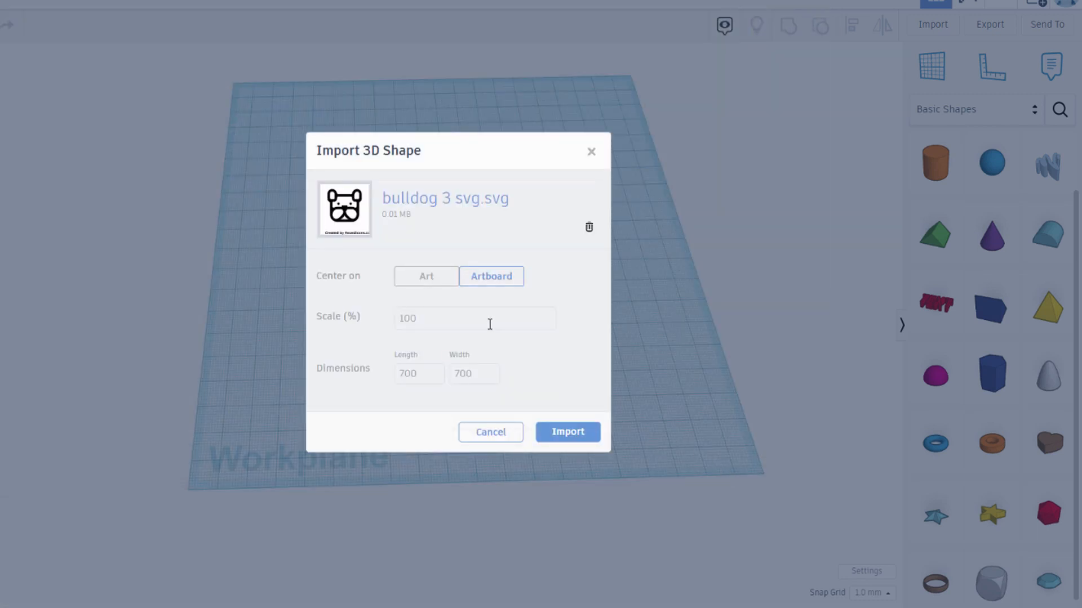
{"action": "left_click", "coordinate": [406, 372]}
{"action": "type", "text": "75"}
{"action": "key", "text": "Tab"}
{"action": "type", "text": "7"}
{"action": "left_click", "coordinate": [552, 429]}
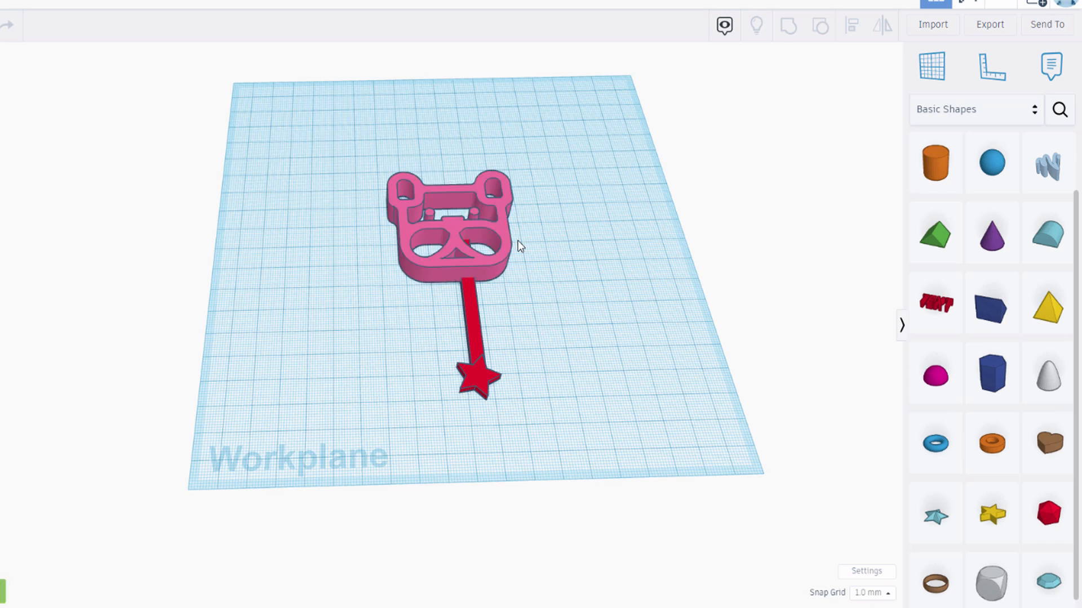
- Move the bulldog face about 34 mm left, clear of the handle, and set it to Inner Line with a line width of 1.5
{"action": "left_click_drag", "start_coordinate": [490, 264], "coordinate": [420, 271]}
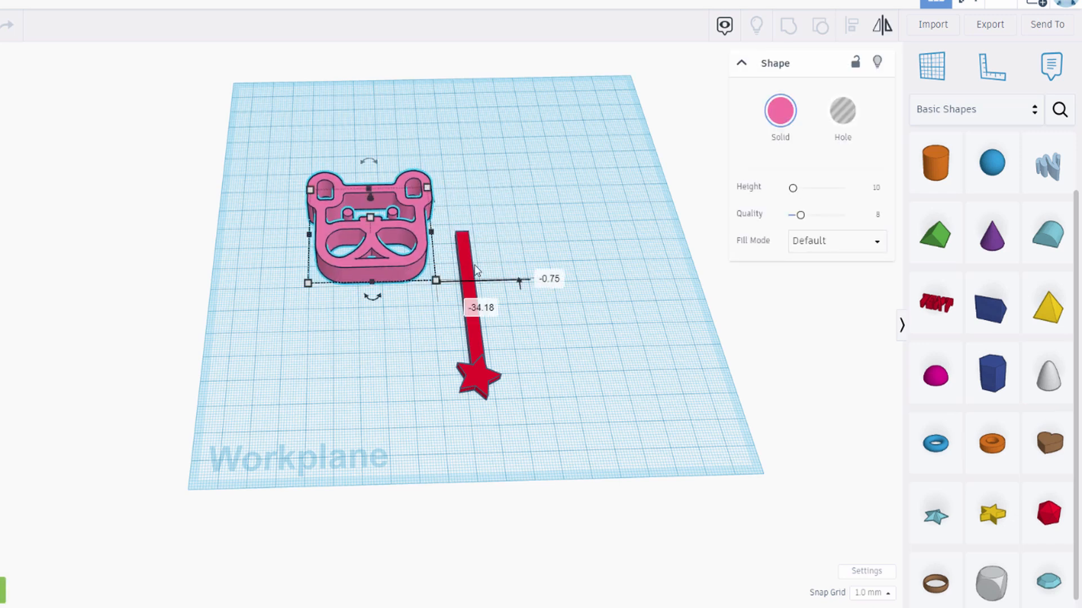
{"action": "left_click", "coordinate": [822, 248]}
{"action": "left_click", "coordinate": [821, 320]}
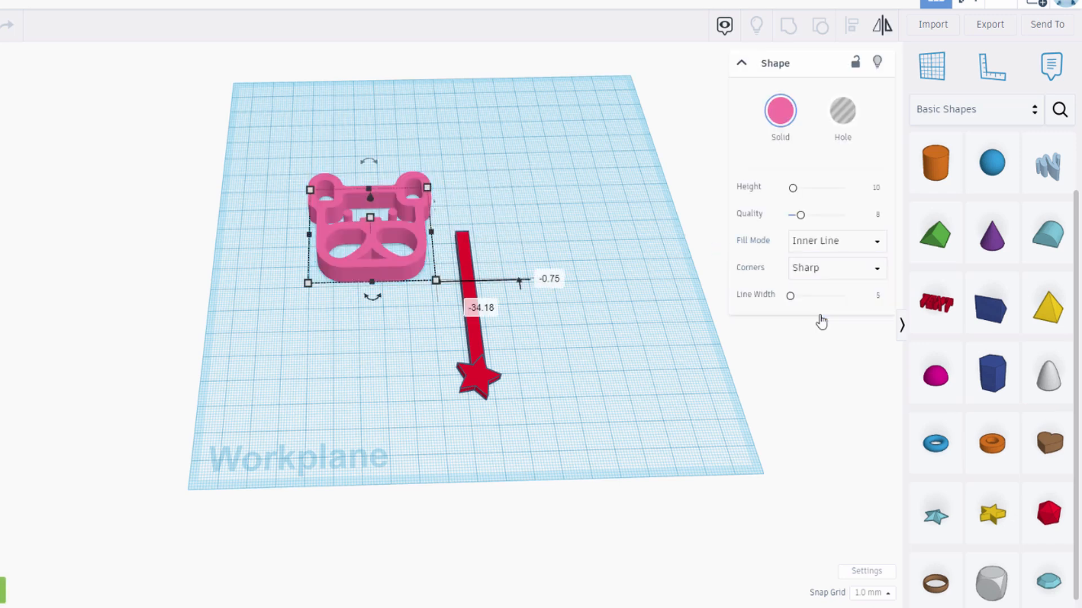
{"action": "left_click", "coordinate": [879, 297]}
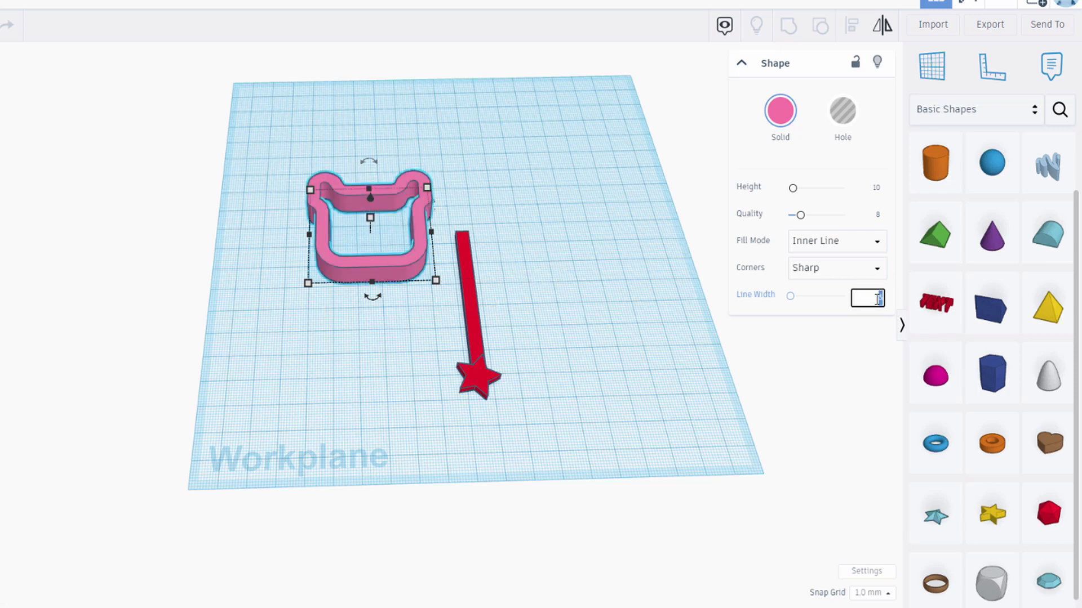
{"action": "key", "text": "Return"}
- Move the bulldog face outline toward the handle, and delete it from the workplane
{"action": "right_click_drag", "start_coordinate": [418, 316], "coordinate": [390, 408]}
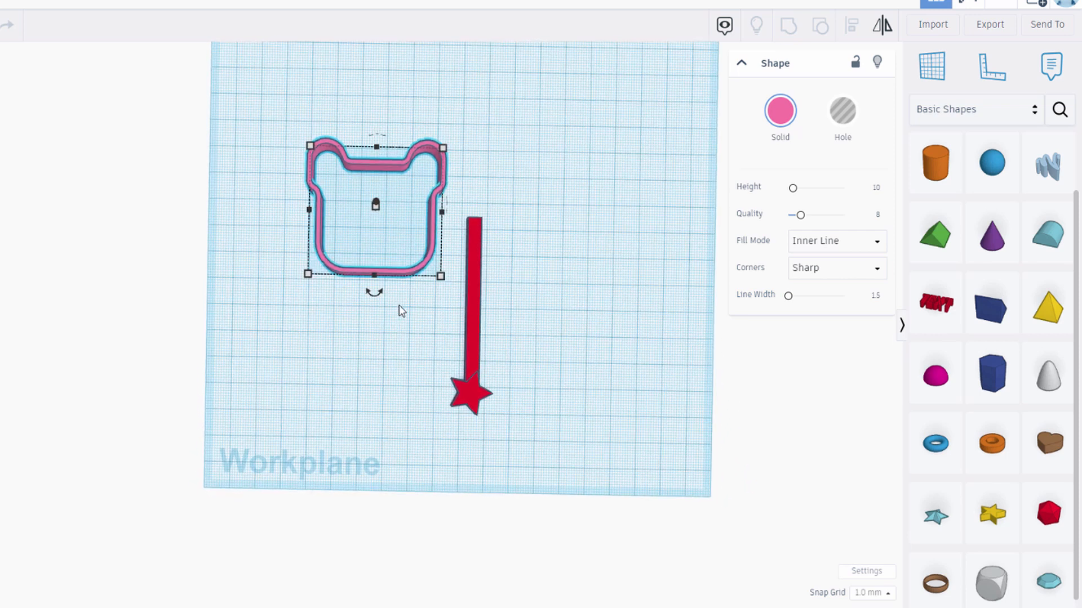
{"action": "left_click_drag", "start_coordinate": [416, 275], "coordinate": [523, 235]}
{"action": "key", "text": "Delete"}
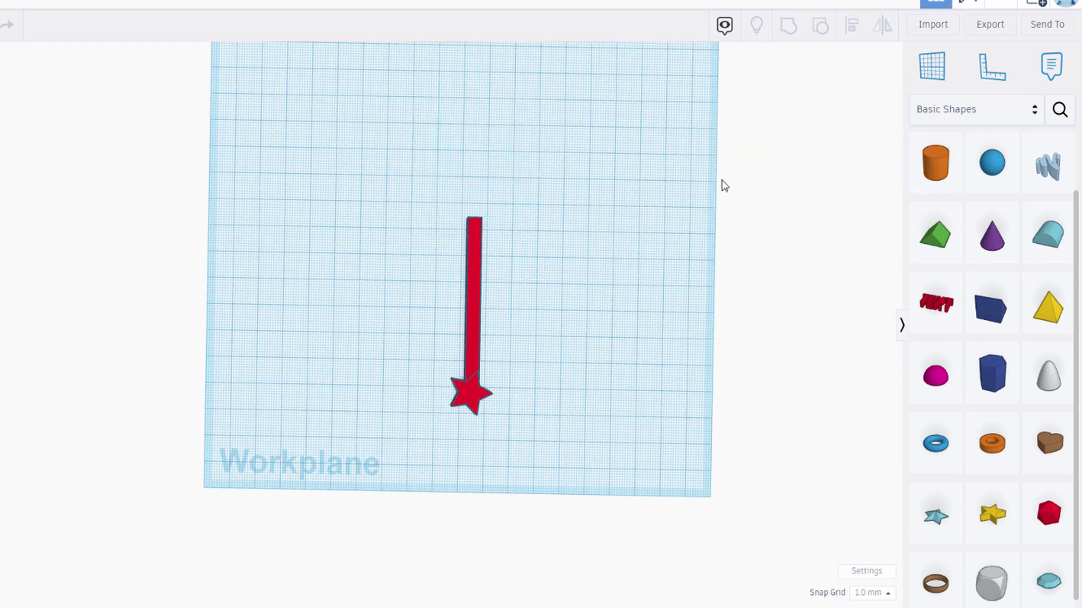
- Import bulldog2 svg.svg onto the workplane with a length and width of 75
{"action": "left_click", "coordinate": [934, 25]}
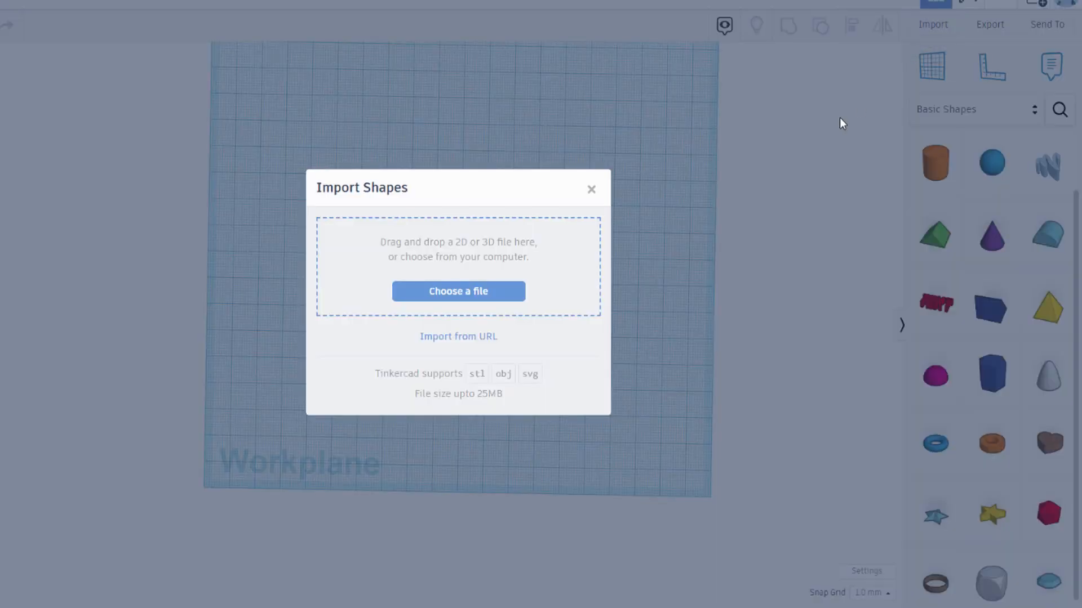
{"action": "left_click", "coordinate": [490, 281]}
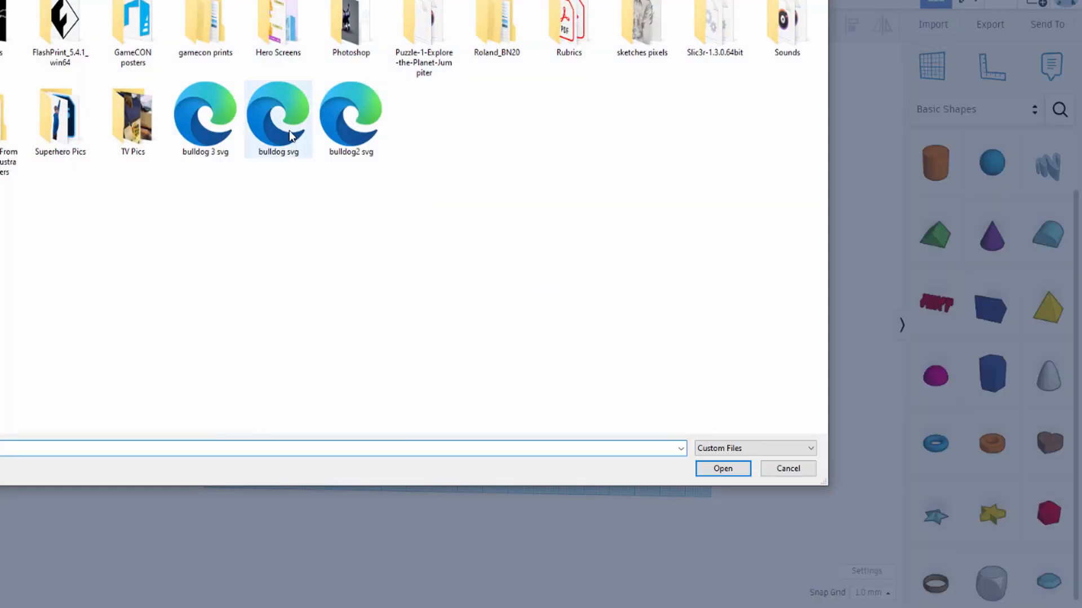
{"action": "left_click", "coordinate": [351, 118]}
{"action": "left_click", "coordinate": [719, 468]}
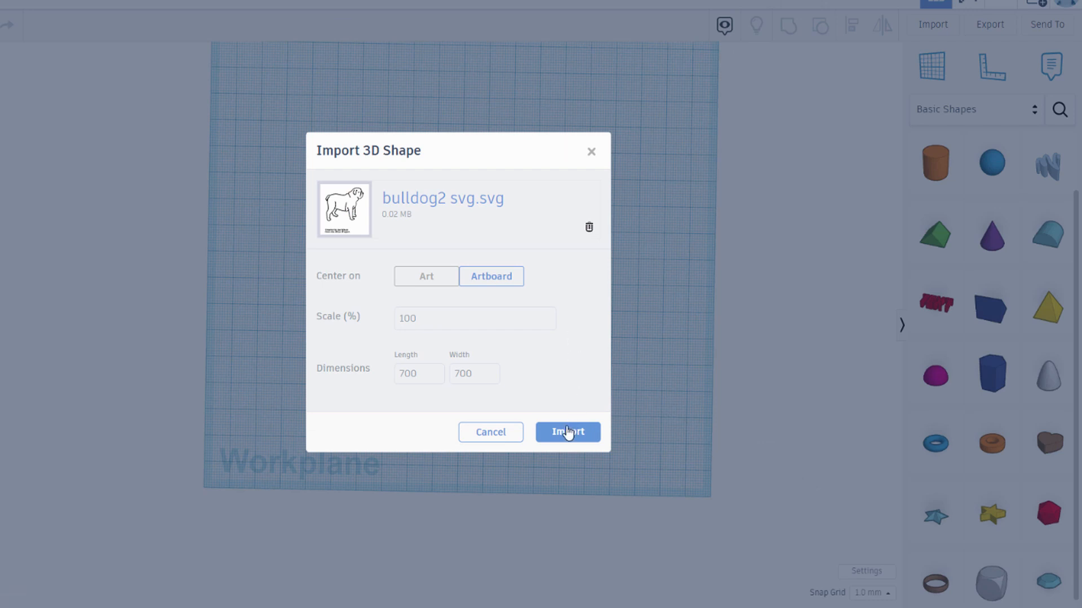
{"action": "left_click", "coordinate": [416, 372]}
{"action": "type", "text": "75"}
{"action": "key", "text": "Tab"}
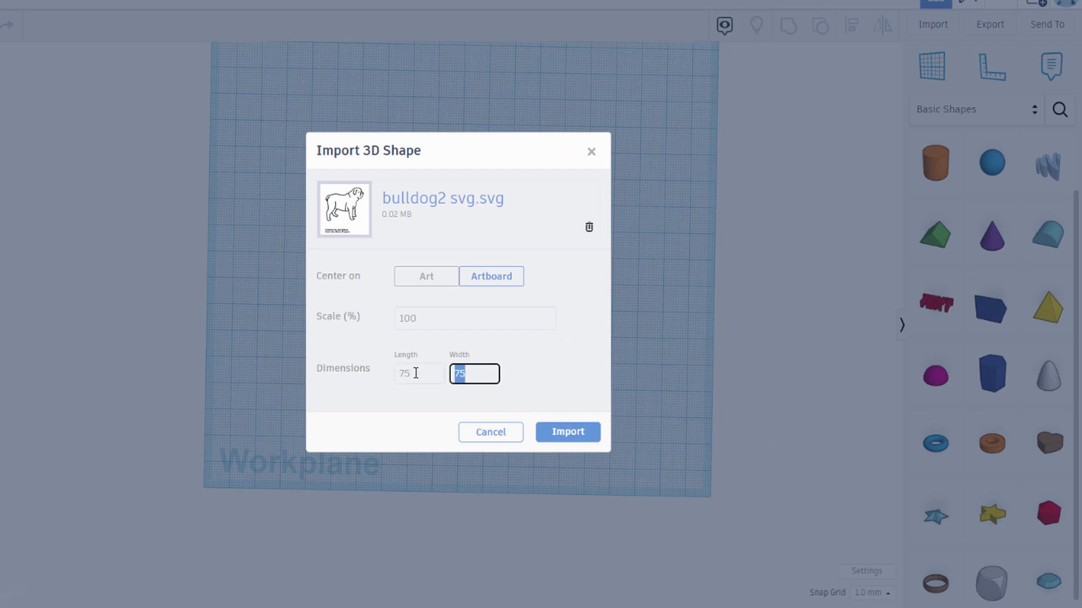
{"action": "left_click", "coordinate": [562, 433]}
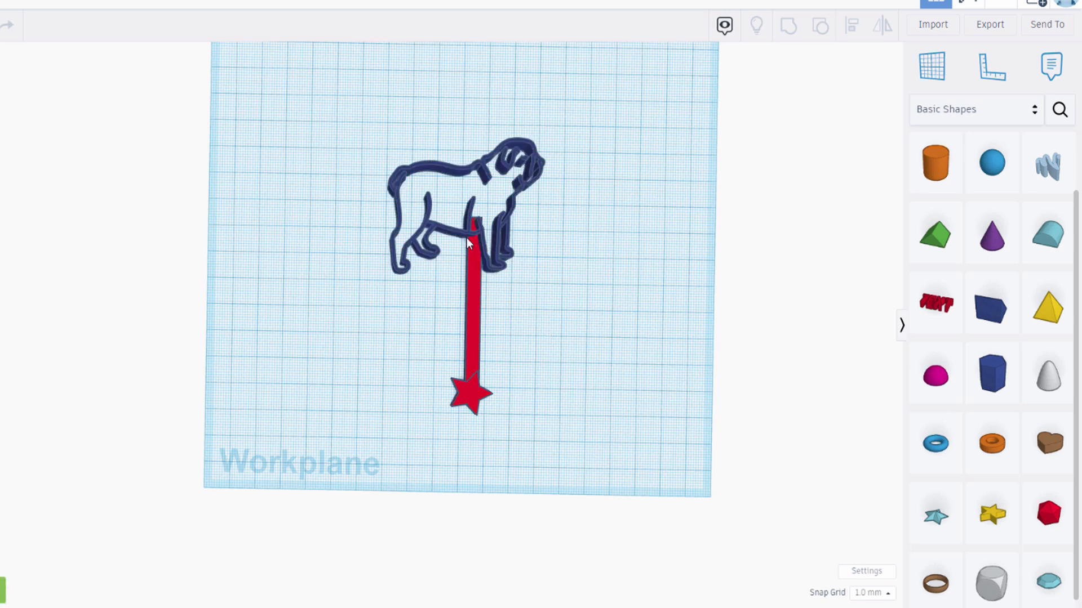
- Place the standing bulldog over the handle's upper end and set it to Inner Line with a line width of 1.5
{"action": "left_click_drag", "start_coordinate": [450, 235], "coordinate": [471, 218]}
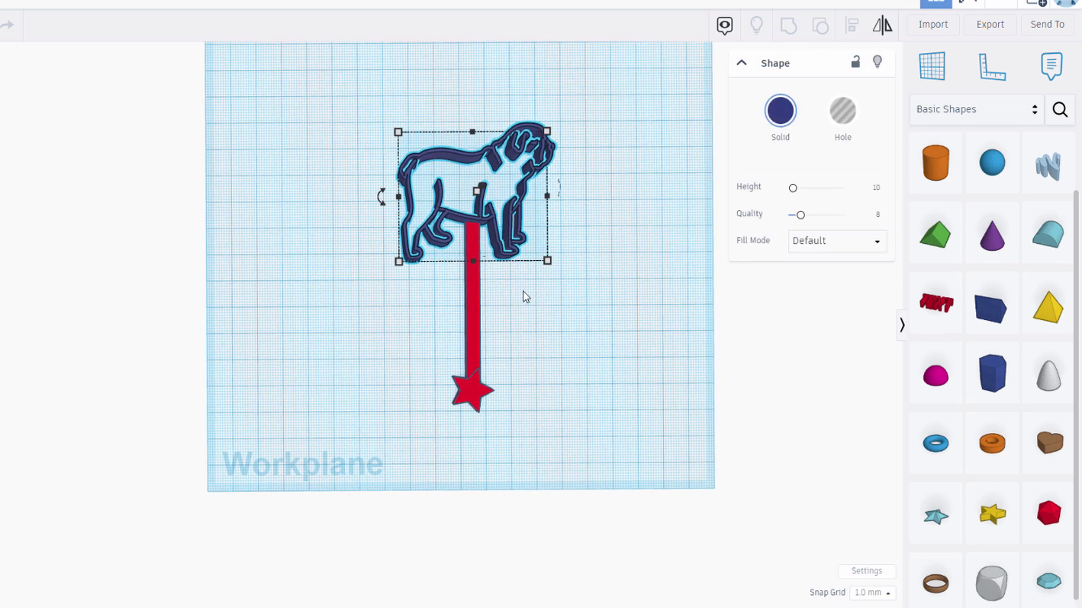
{"action": "right_click_drag", "start_coordinate": [562, 313], "coordinate": [526, 471]}
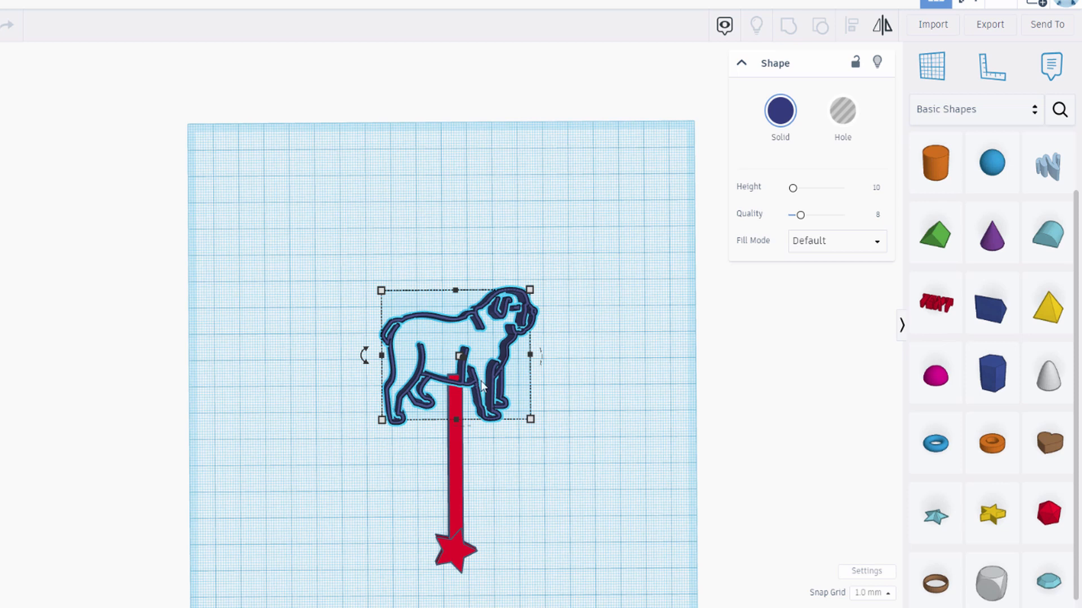
{"action": "left_click", "coordinate": [828, 249]}
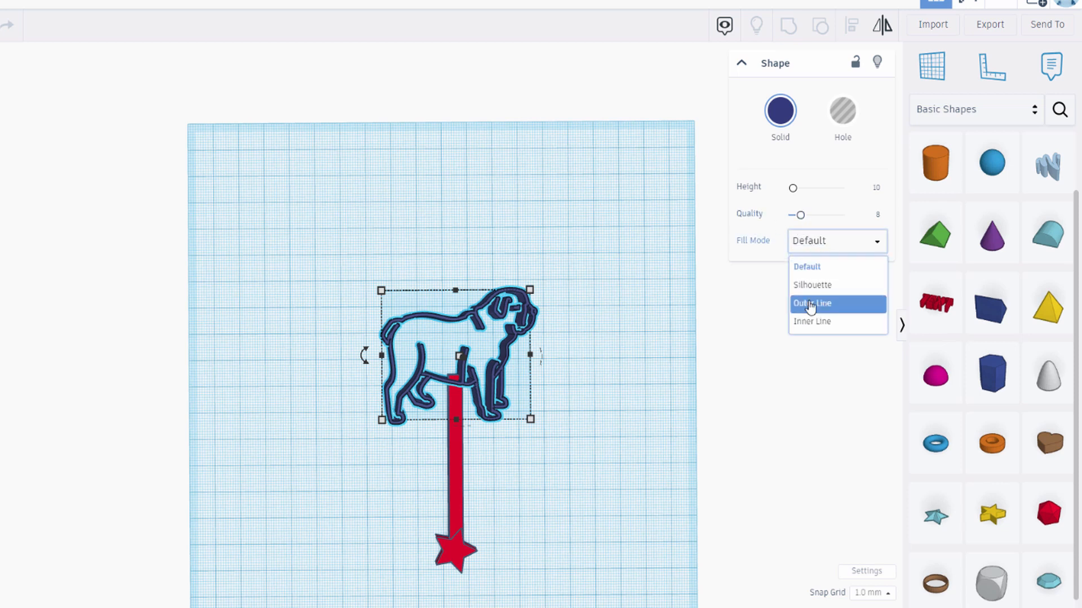
{"action": "left_click", "coordinate": [811, 321]}
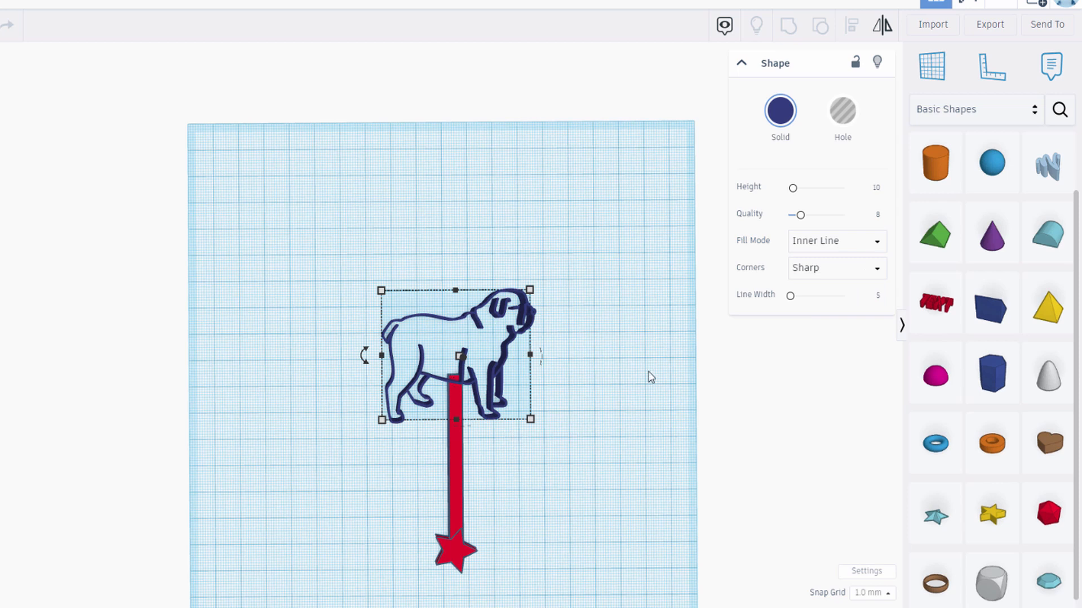
{"action": "left_click", "coordinate": [878, 296]}
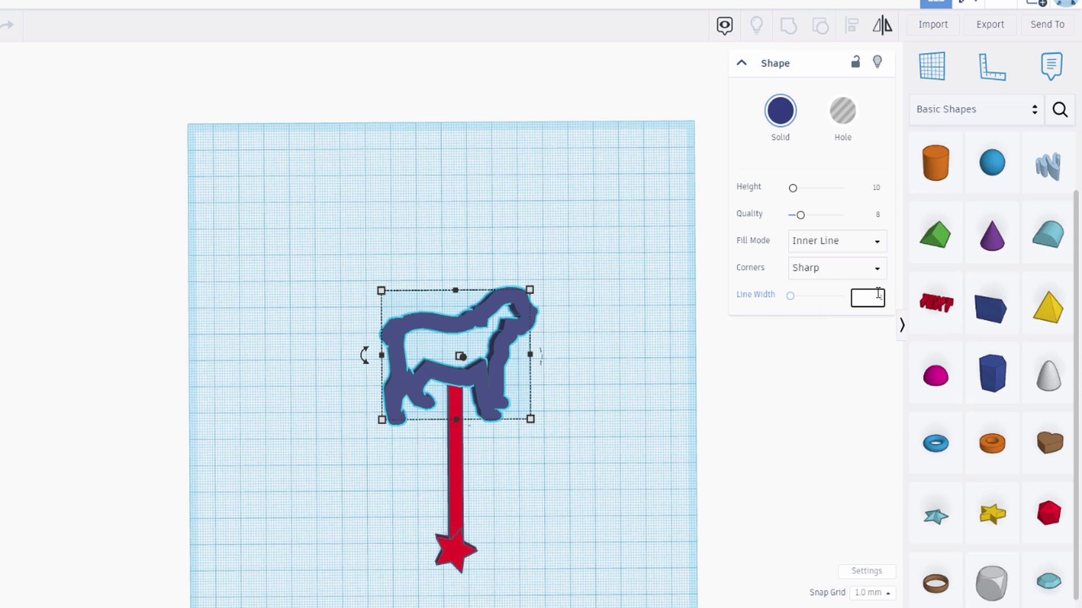
{"action": "type", "text": "15"}
{"action": "key", "text": "Return"}
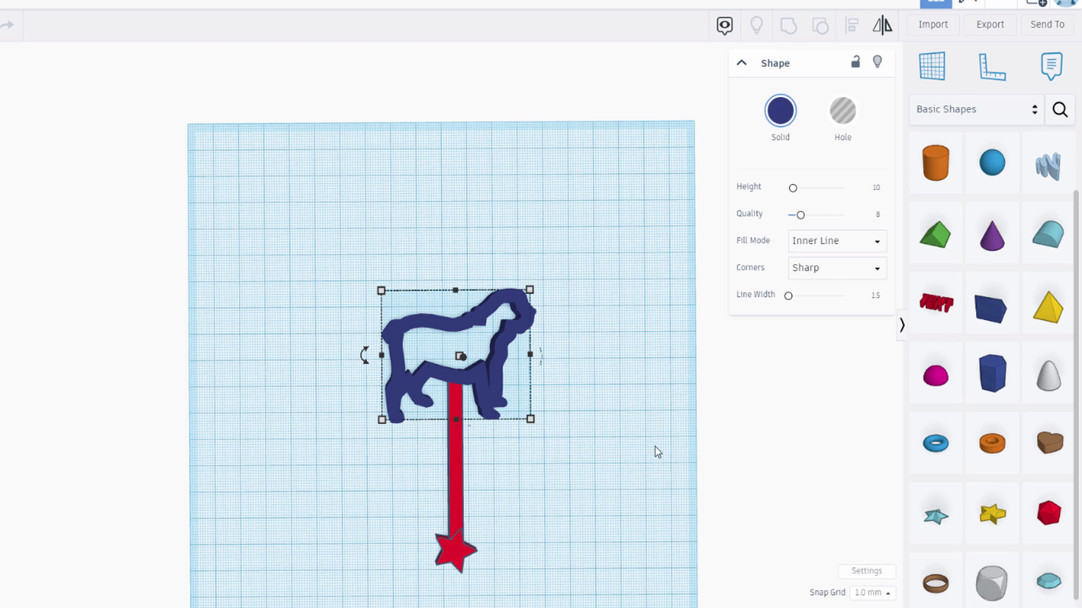
- Scale the bulldog outline down to about 53 × 44 mm and position its front paws over the handle's upper end
{"action": "left_click", "coordinate": [553, 443]}
{"action": "right_click_drag", "start_coordinate": [552, 444], "coordinate": [590, 306]}
{"action": "left_click", "coordinate": [492, 320]}
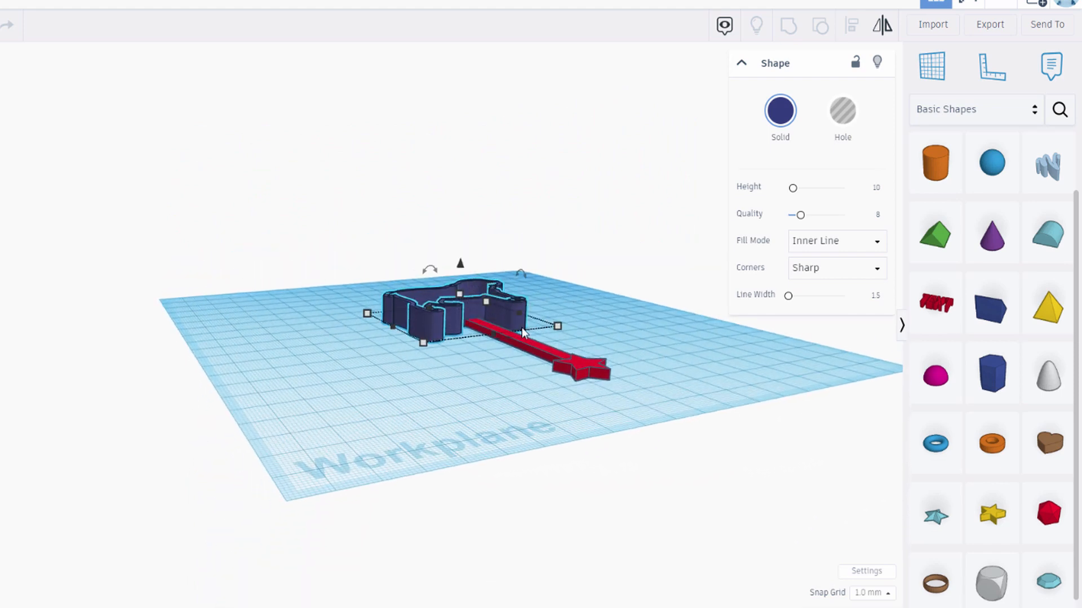
{"action": "right_click_drag", "start_coordinate": [521, 327], "coordinate": [505, 394]}
{"action": "left_click_drag", "start_coordinate": [506, 394], "coordinate": [486, 384]}
{"action": "key", "text": "ctrl+z"}
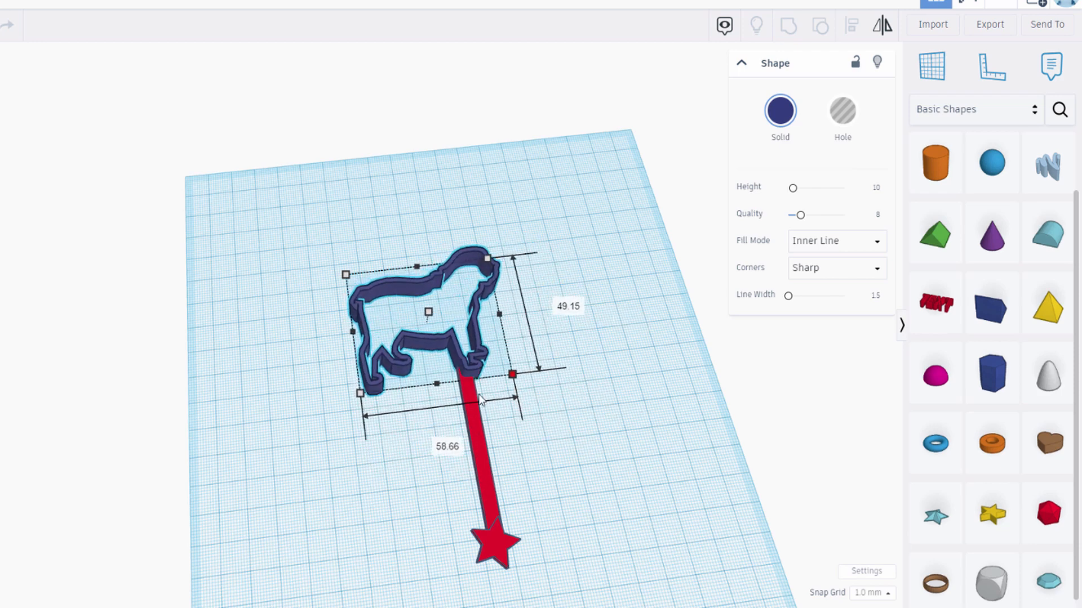
{"action": "key", "text": "ctrl+z"}
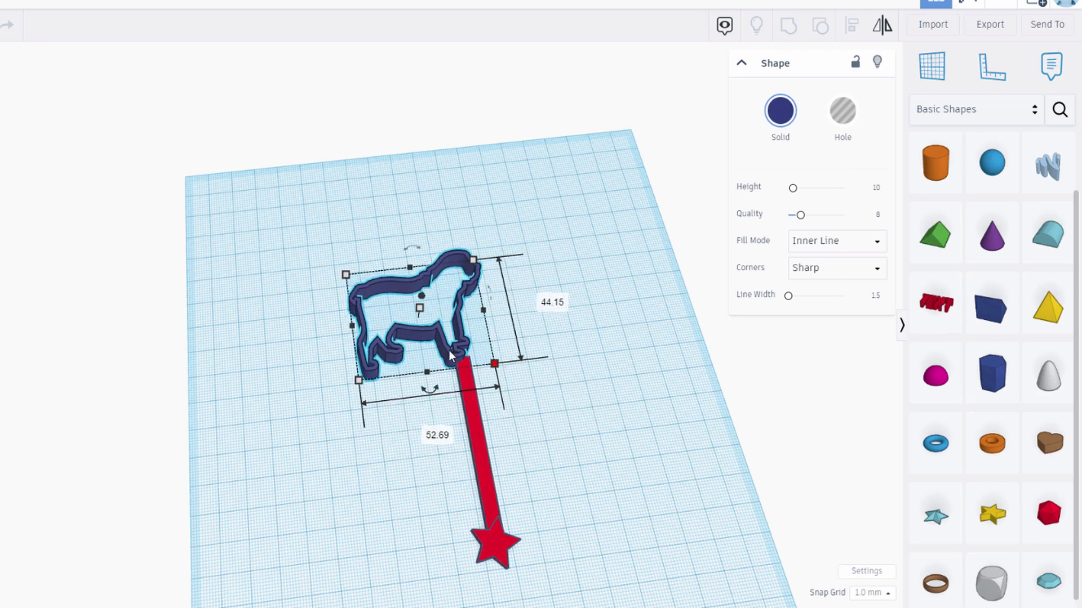
{"action": "left_click_drag", "start_coordinate": [451, 356], "coordinate": [461, 367]}
- Set the height of the bulldog outline to 2.5 mm
{"action": "right_click_drag", "start_coordinate": [552, 415], "coordinate": [553, 335]}
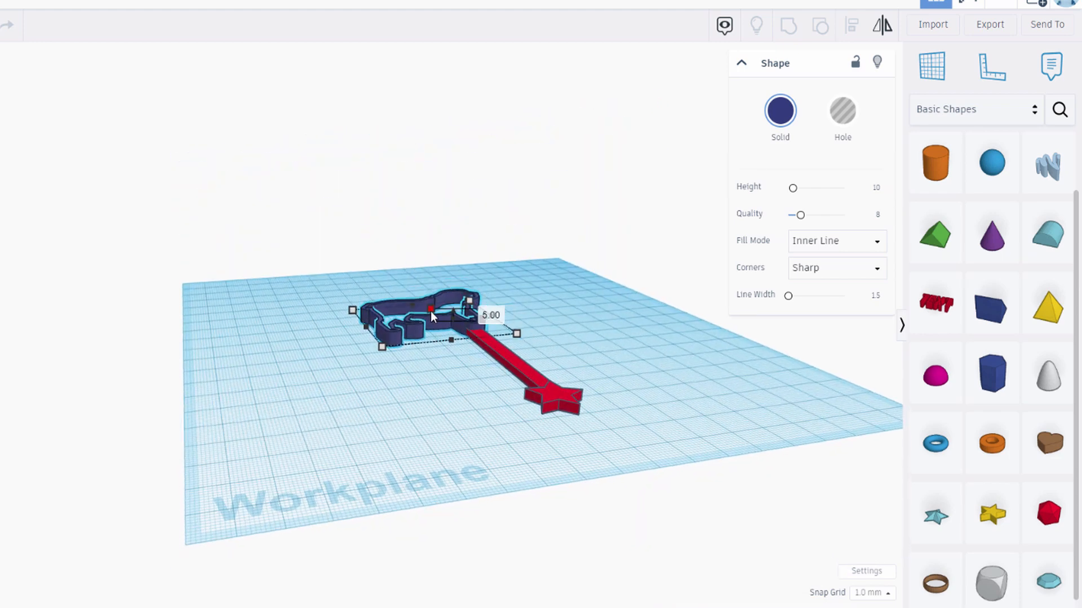
{"action": "left_click_drag", "start_coordinate": [431, 311], "coordinate": [430, 319]}
{"action": "left_click", "coordinate": [490, 317]}
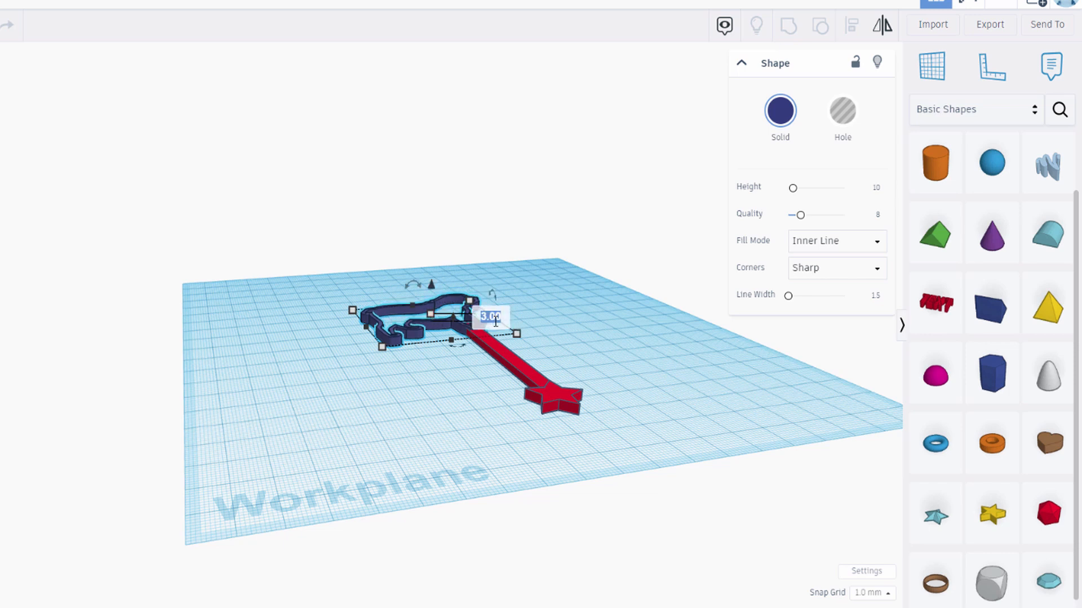
{"action": "type", "text": "2.5"}
{"action": "key", "text": "Return"}
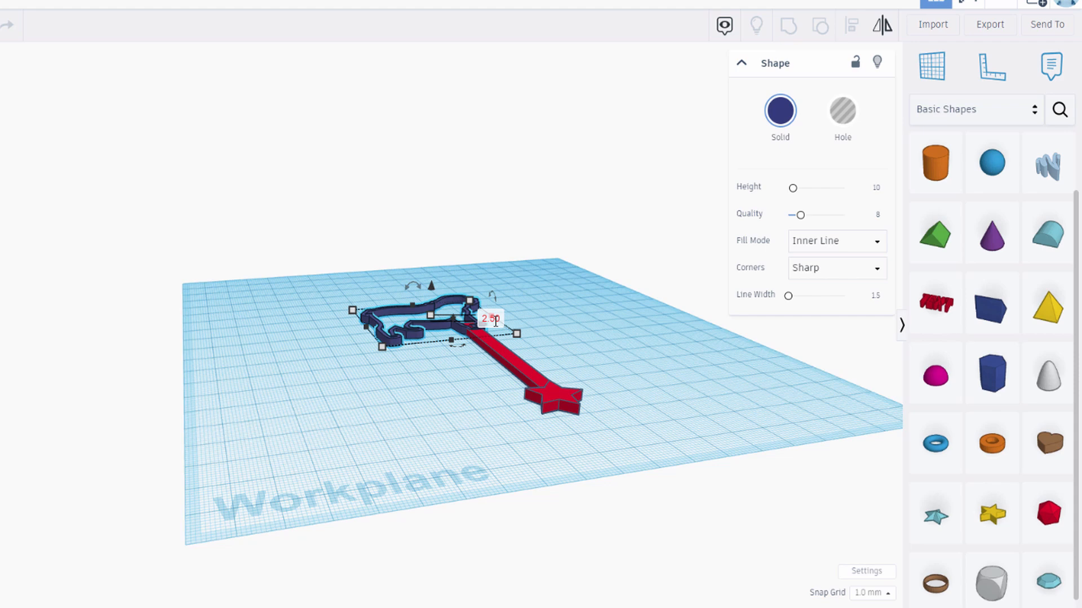
- Raise the bulldog outline's quality to 24
{"action": "left_click", "coordinate": [613, 338]}
{"action": "right_click_drag", "start_coordinate": [613, 338], "coordinate": [577, 414]}
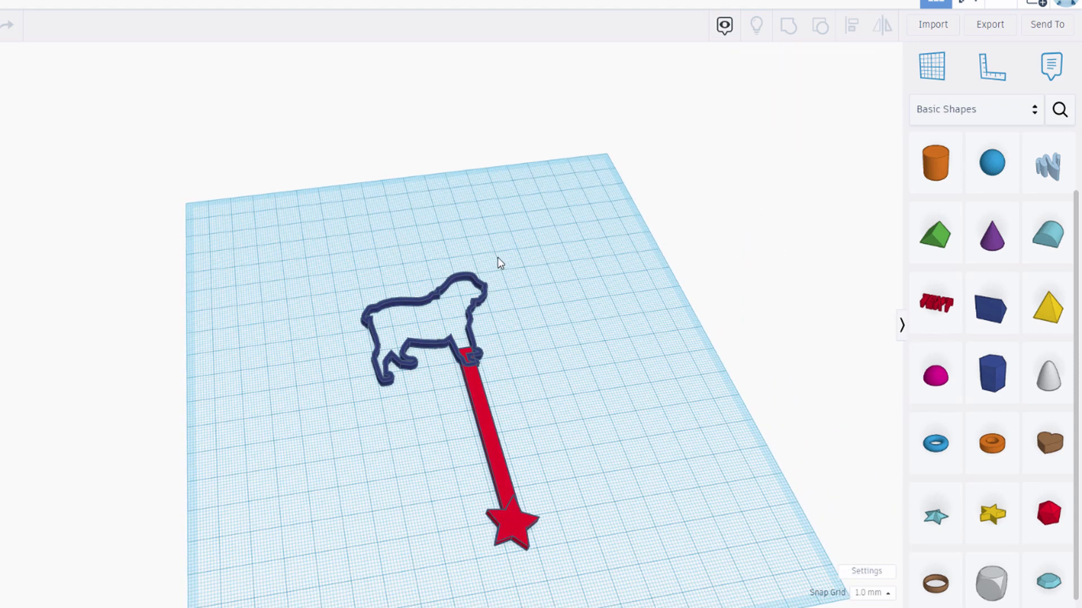
{"action": "left_click", "coordinate": [439, 292]}
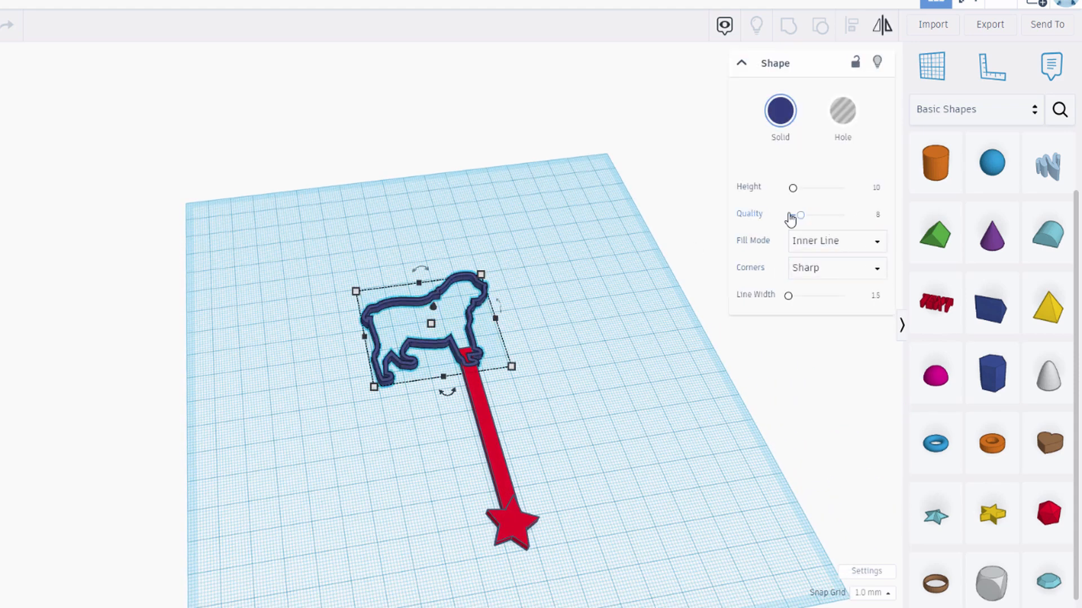
{"action": "left_click_drag", "start_coordinate": [799, 215], "coordinate": [845, 215]}
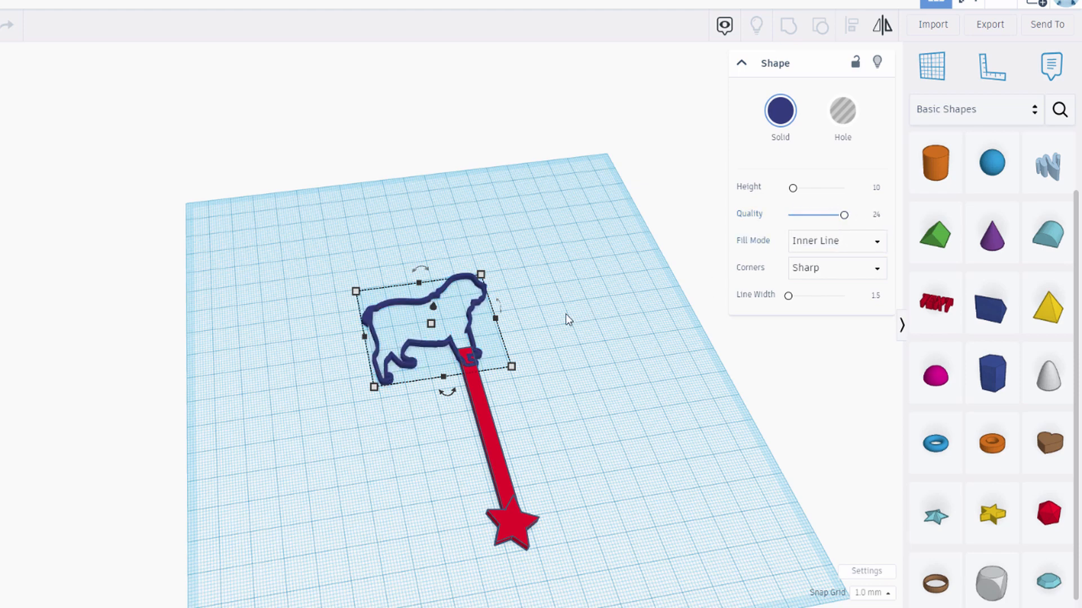
{"action": "scroll", "coordinate": [498, 350], "scroll_direction": "up", "scroll_amount": 3}
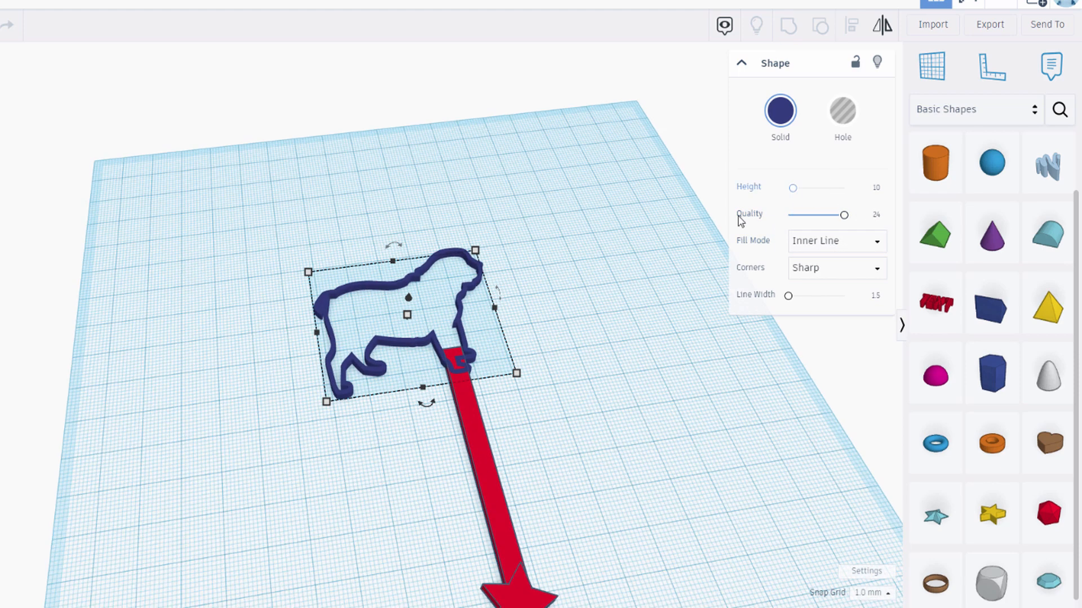
- Rotate the bulldog outline about 21° clockwise and position its belly and front leg against the handle's upper end
{"action": "right_click_drag", "start_coordinate": [458, 314], "coordinate": [454, 423]}
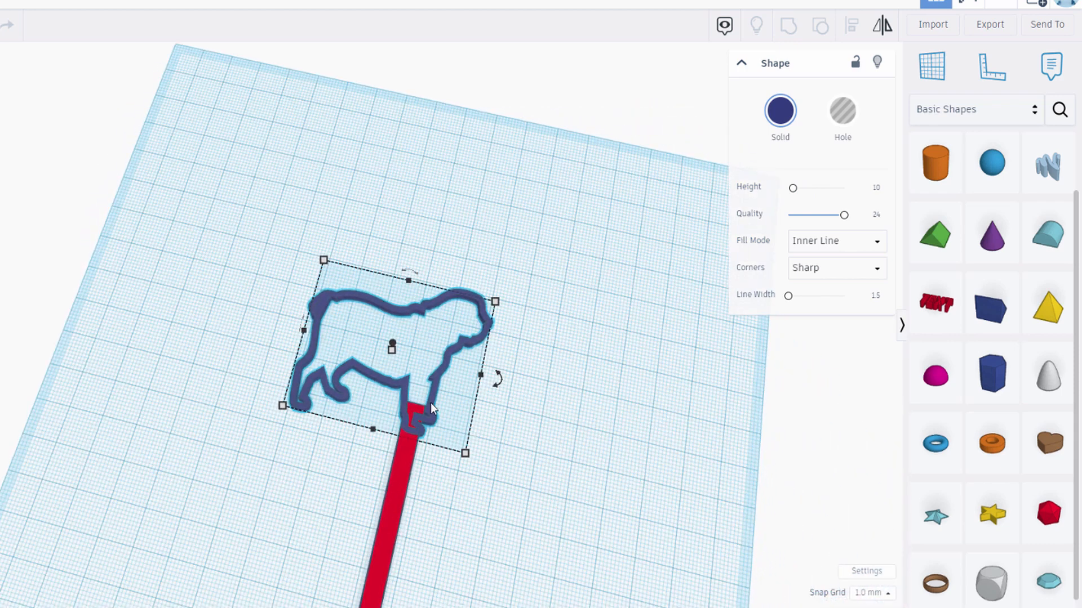
{"action": "left_click_drag", "start_coordinate": [430, 403], "coordinate": [416, 432]}
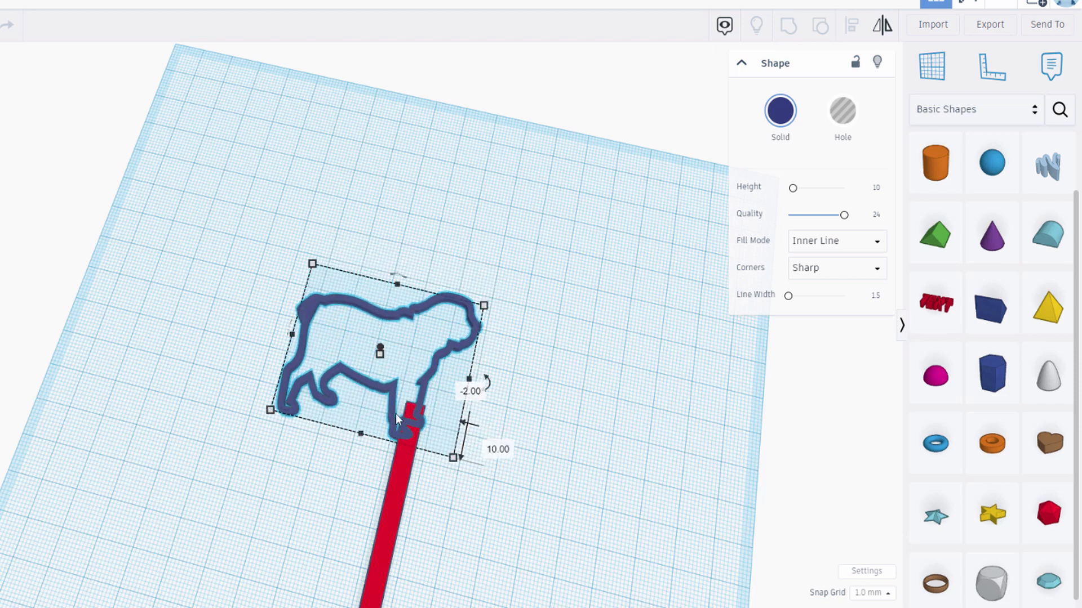
{"action": "mouse_move", "coordinate": [485, 393]}
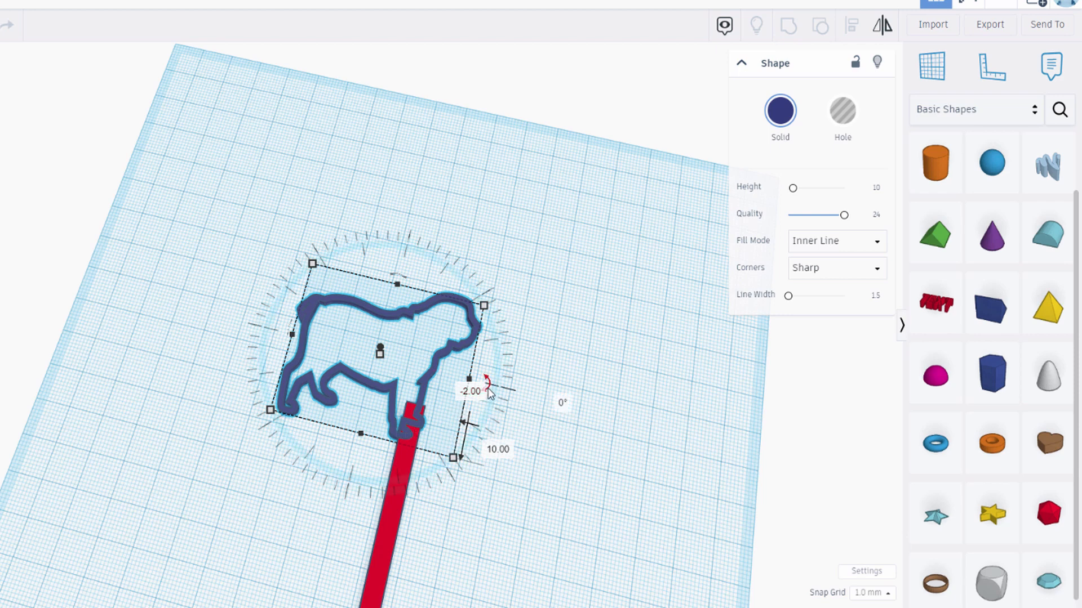
{"action": "left_click_drag", "start_coordinate": [488, 392], "coordinate": [536, 479]}
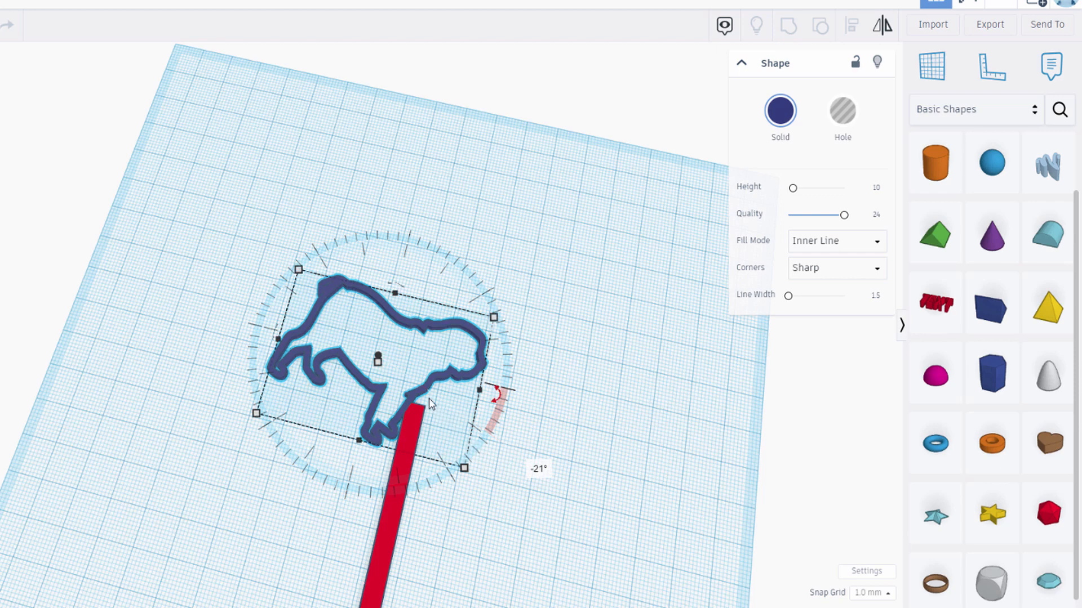
{"action": "left_click_drag", "start_coordinate": [420, 390], "coordinate": [464, 416]}
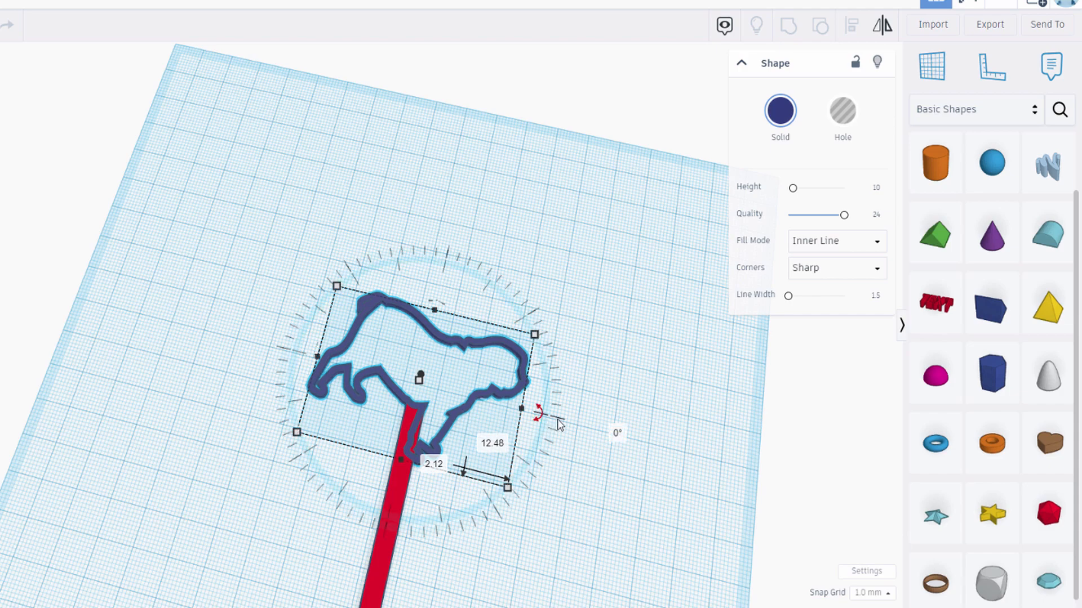
- Fine-tune the bulldog outline's rotation slightly counterclockwise on the workplane, keeping it in contact with the handle's upper end
{"action": "left_click", "coordinate": [597, 432]}
{"action": "right_click_drag", "start_coordinate": [597, 432], "coordinate": [570, 442]}
{"action": "right_click_drag", "start_coordinate": [600, 397], "coordinate": [529, 370]}
{"action": "left_click", "coordinate": [508, 366]}
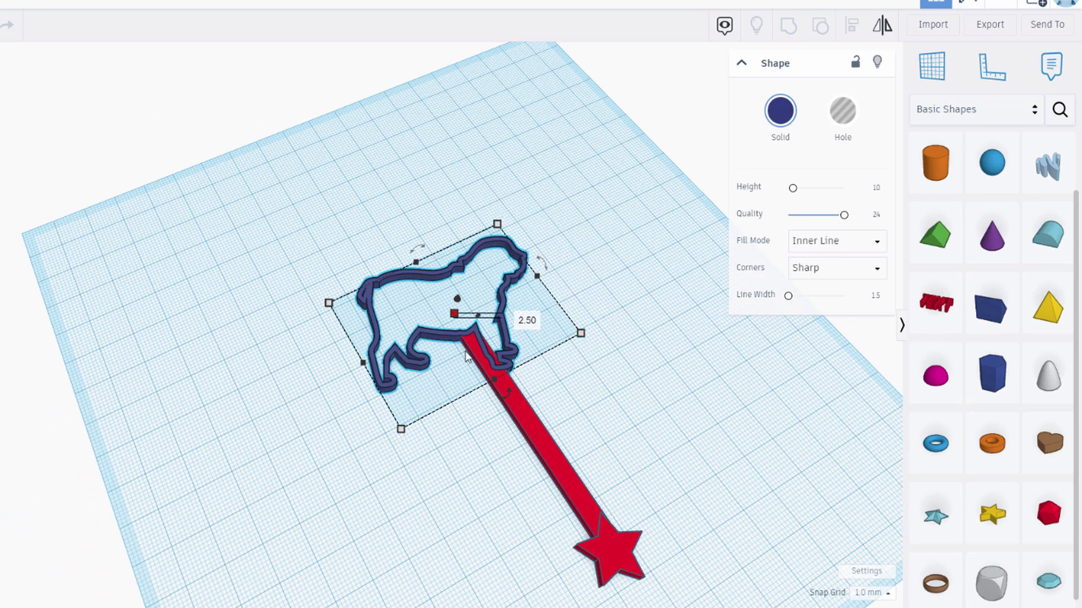
{"action": "left_click_drag", "start_coordinate": [504, 391], "coordinate": [570, 468]}
{"action": "left_click", "coordinate": [604, 442]}
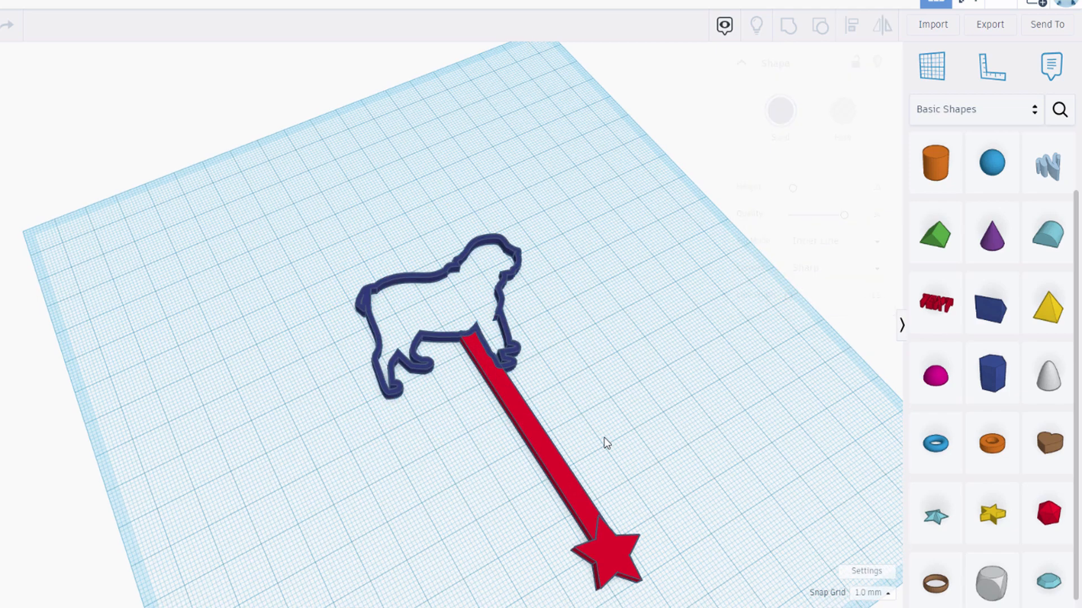
- Group the bulldog outline and the star-tipped handle into one solid wand
{"action": "scroll", "coordinate": [556, 440], "scroll_direction": "up", "scroll_amount": 3}
{"action": "right_click_drag", "start_coordinate": [557, 440], "coordinate": [503, 438]}
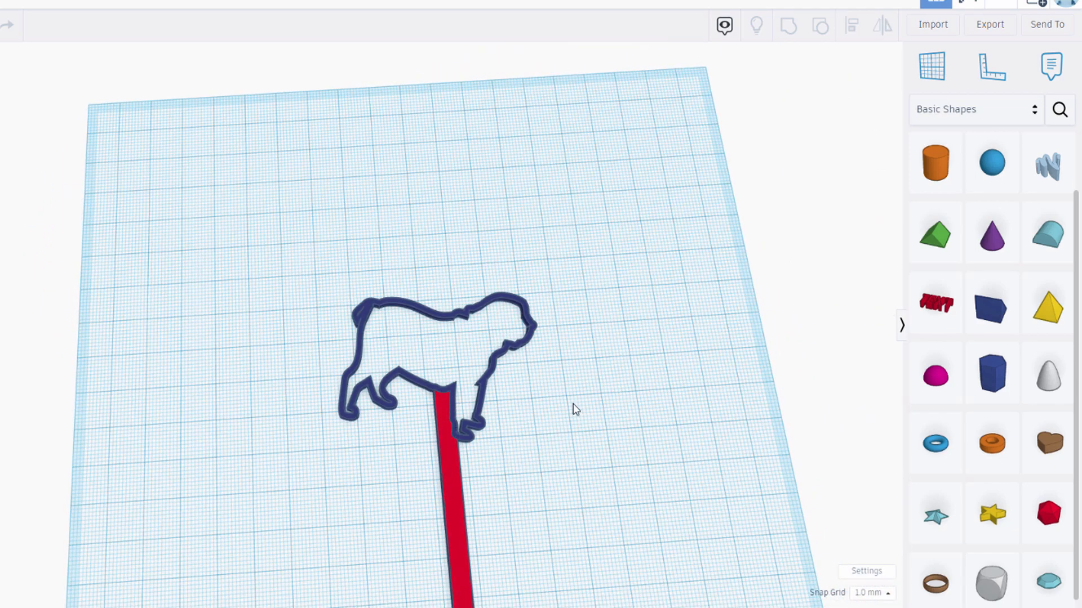
{"action": "scroll", "coordinate": [572, 406], "scroll_direction": "down", "scroll_amount": 5}
{"action": "left_click_drag", "start_coordinate": [566, 502], "coordinate": [398, 323]}
{"action": "left_click", "coordinate": [788, 25]}
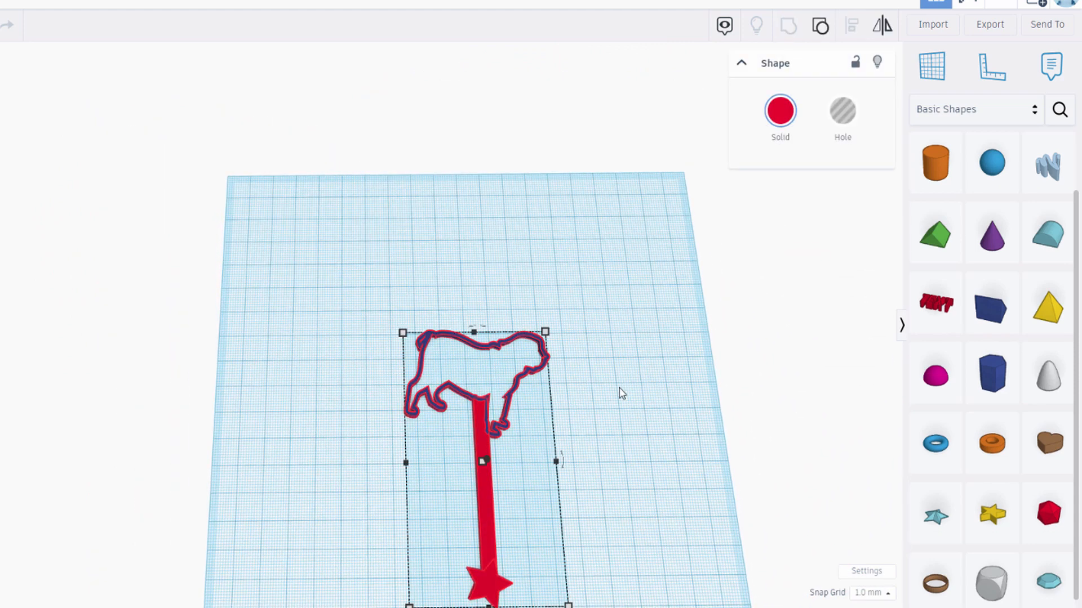
{"action": "left_click", "coordinate": [601, 443]}
{"action": "right_click_drag", "start_coordinate": [601, 443], "coordinate": [411, 458]}
{"action": "scroll", "coordinate": [575, 454], "scroll_direction": "up", "scroll_amount": 5}
{"action": "scroll", "coordinate": [318, 432], "scroll_direction": "up", "scroll_amount": 5}
{"action": "right_click_drag", "start_coordinate": [319, 434], "coordinate": [441, 386]}
{"action": "scroll", "coordinate": [485, 388], "scroll_direction": "down", "scroll_amount": 3}
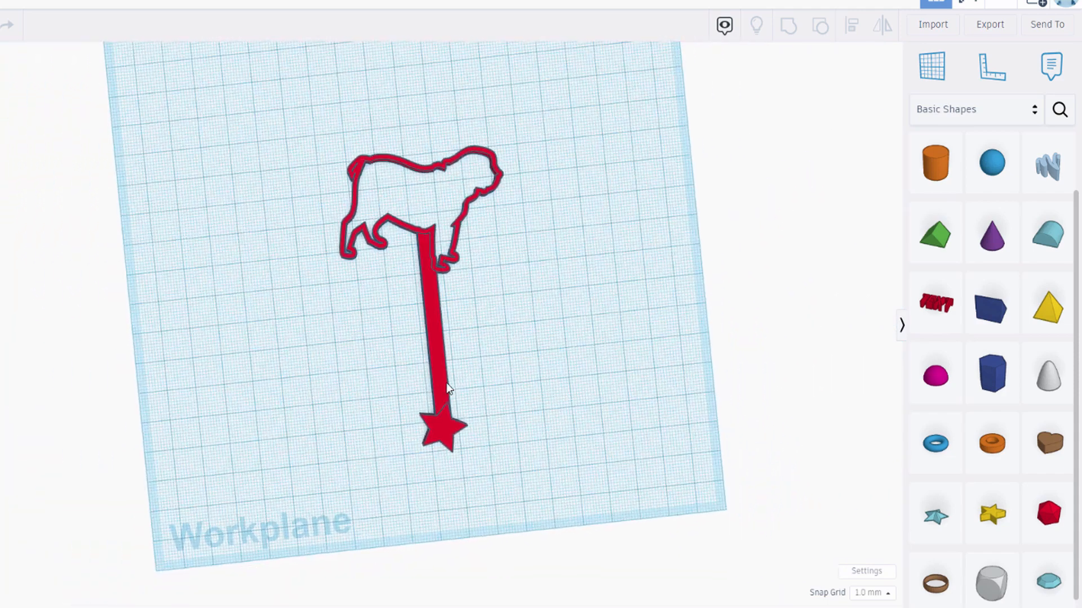
- Check the overall width and length of the grouped wand
{"action": "left_click", "coordinate": [442, 385]}
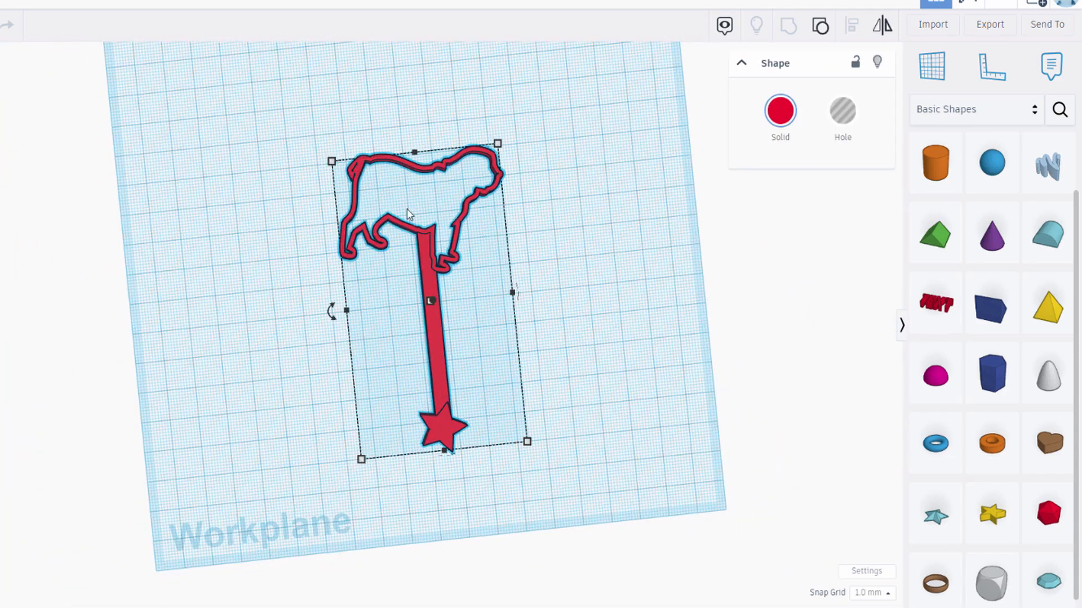
{"action": "mouse_move", "coordinate": [530, 445]}
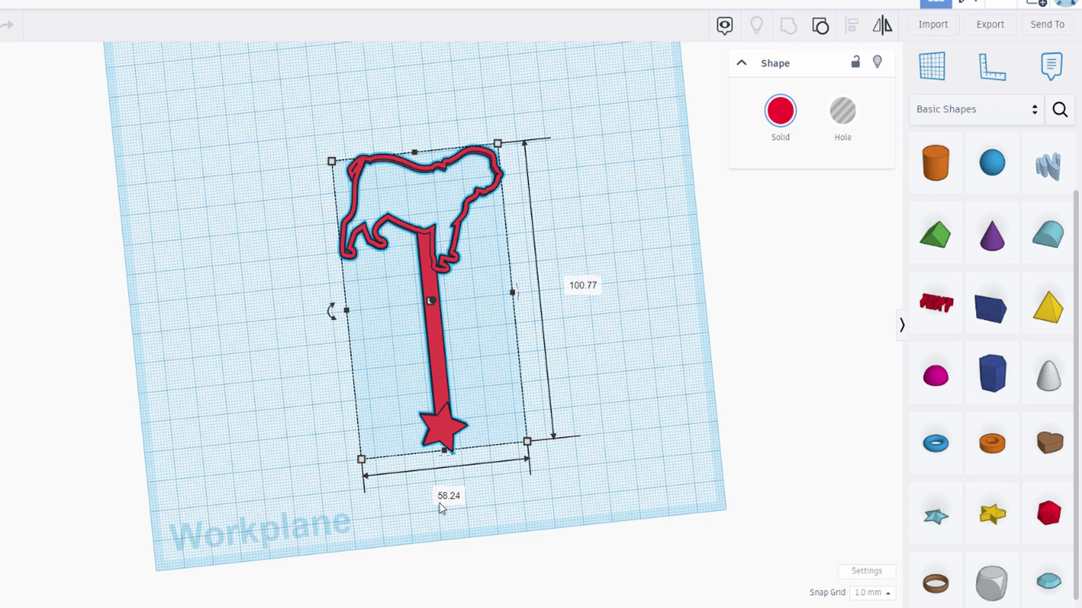
{"action": "left_click", "coordinate": [576, 289]}
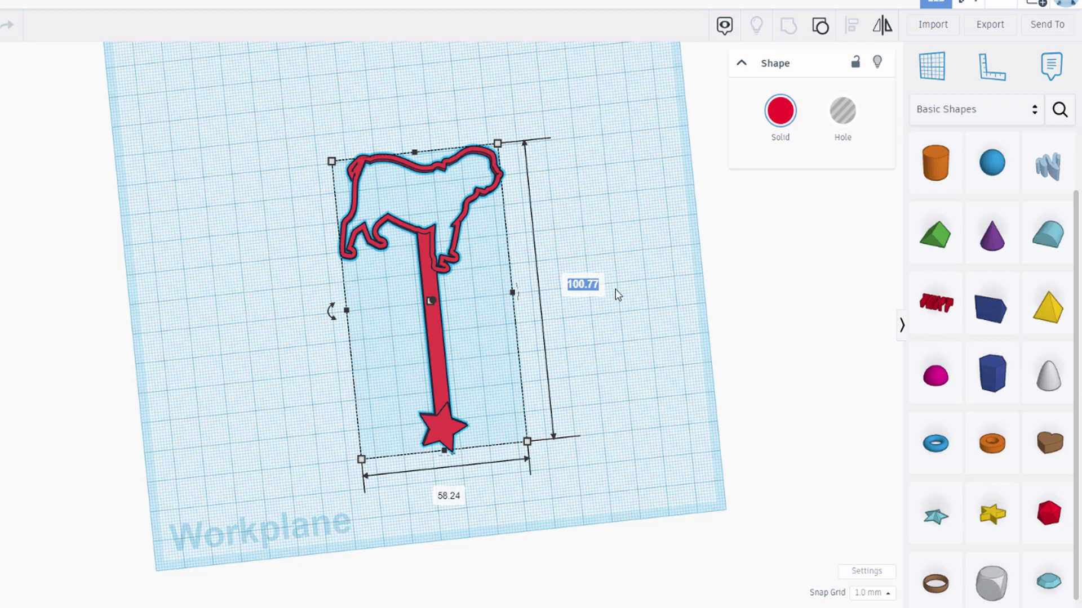
{"action": "left_click", "coordinate": [443, 282]}
{"action": "left_click", "coordinate": [443, 275]}
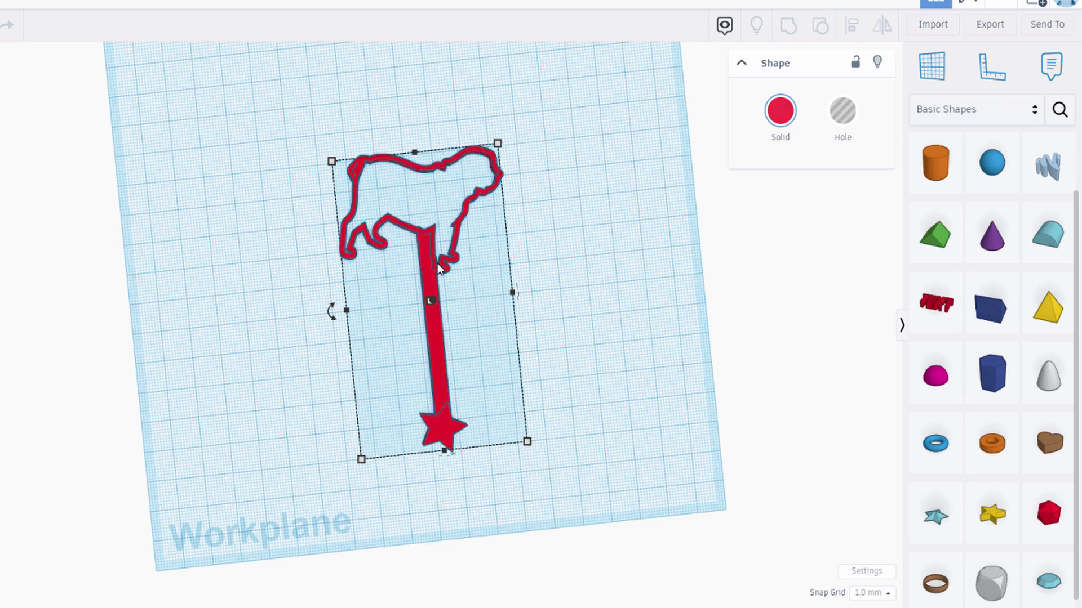
- Try shortening the grouped wand to a length of 71 mm, and undo the resize
{"action": "left_click", "coordinate": [447, 169]}
{"action": "left_click_drag", "start_coordinate": [414, 152], "coordinate": [419, 242]}
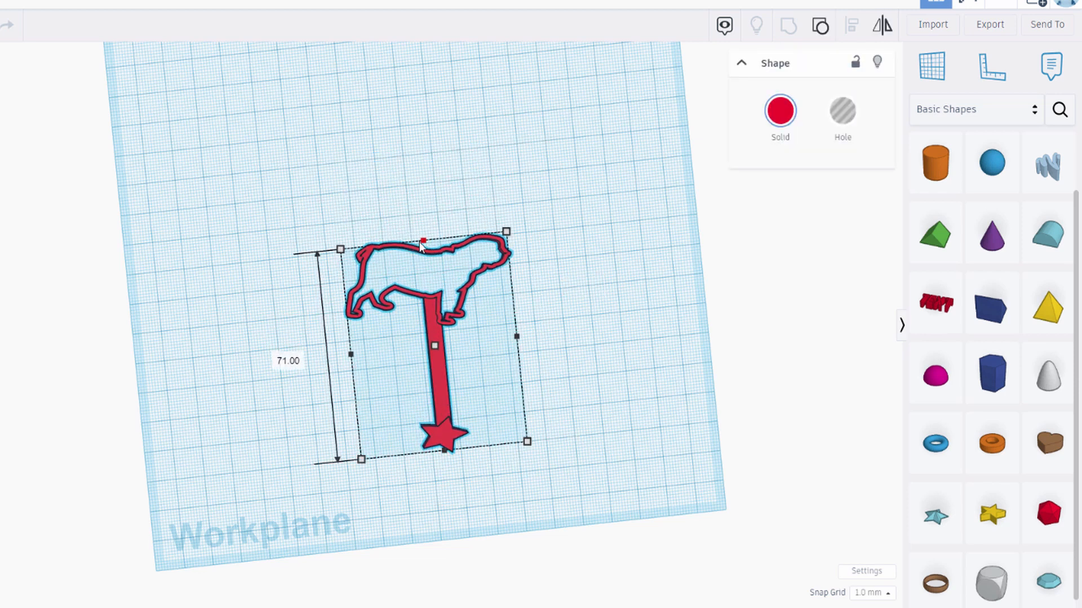
{"action": "key", "text": "ctrl+z"}
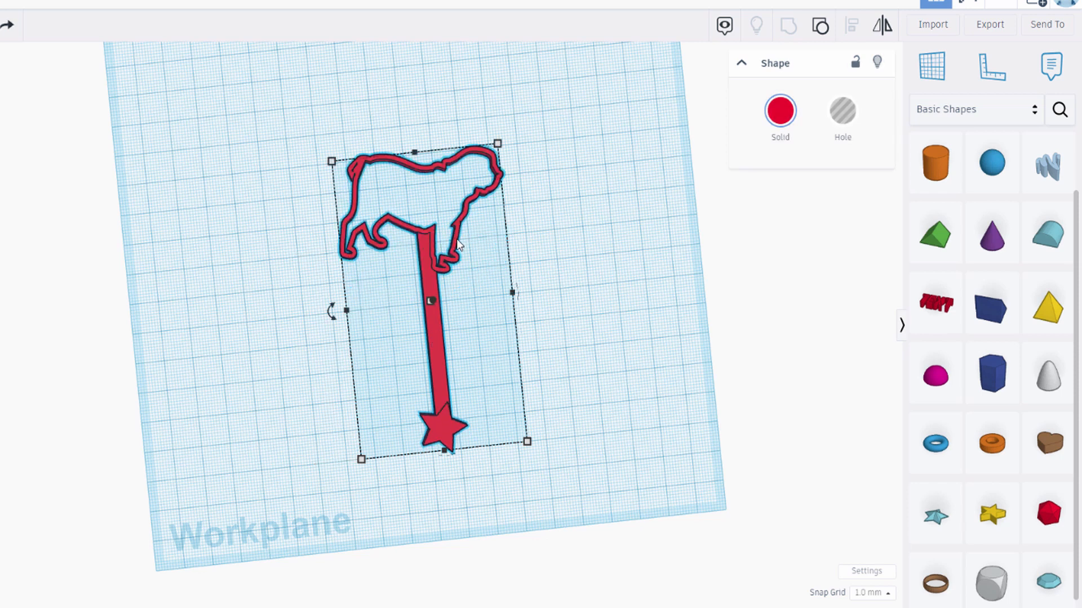
{"action": "left_click", "coordinate": [596, 244]}
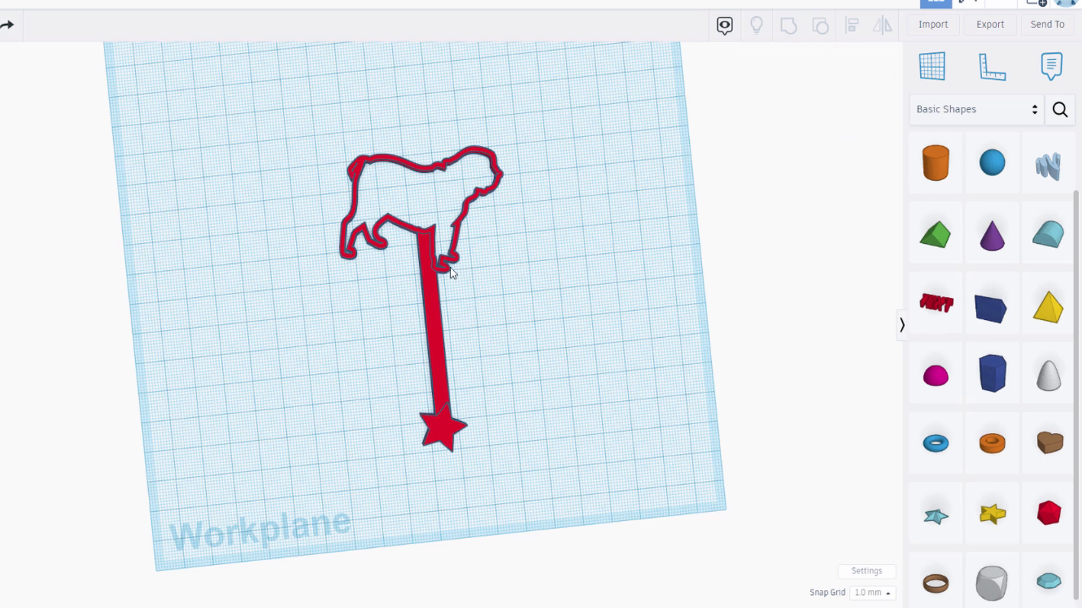
- Recheck the grouped wand's overall dimensions and inspect the finished shape
{"action": "left_click", "coordinate": [441, 398]}
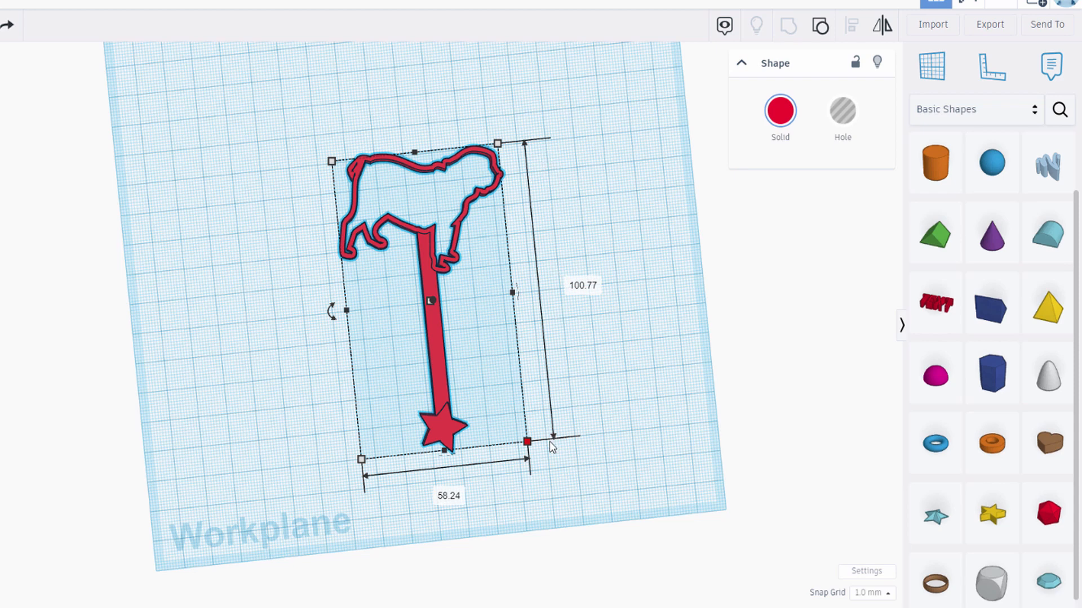
{"action": "left_click", "coordinate": [579, 198]}
{"action": "right_click_drag", "start_coordinate": [579, 197], "coordinate": [597, 374]}
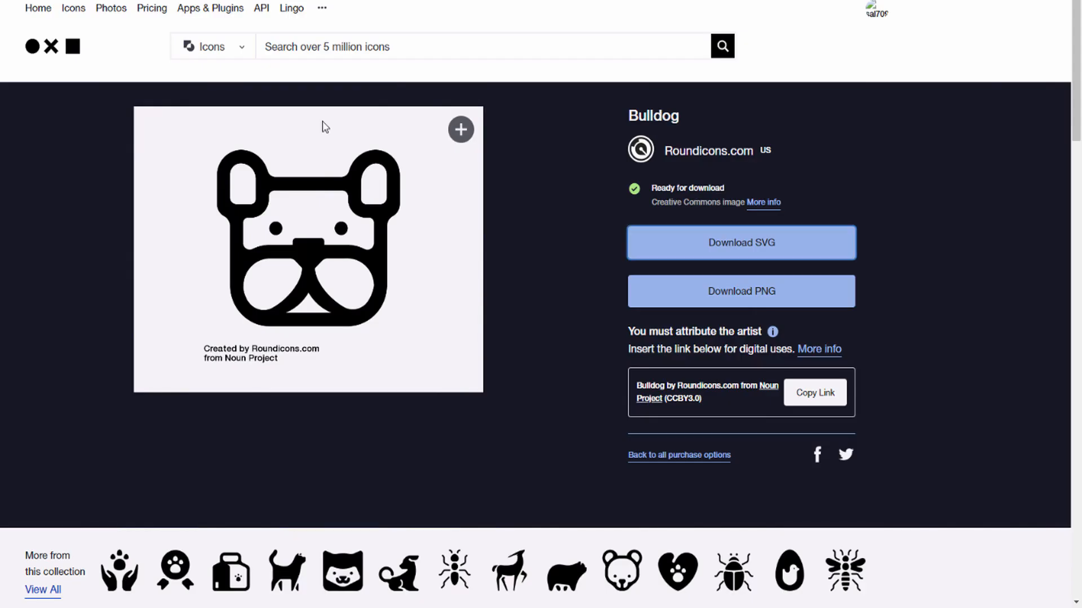
- Switch to Noun Project, search its icons for "llama" and browse the results for outline shapes
{"action": "left_click", "coordinate": [397, 46]}
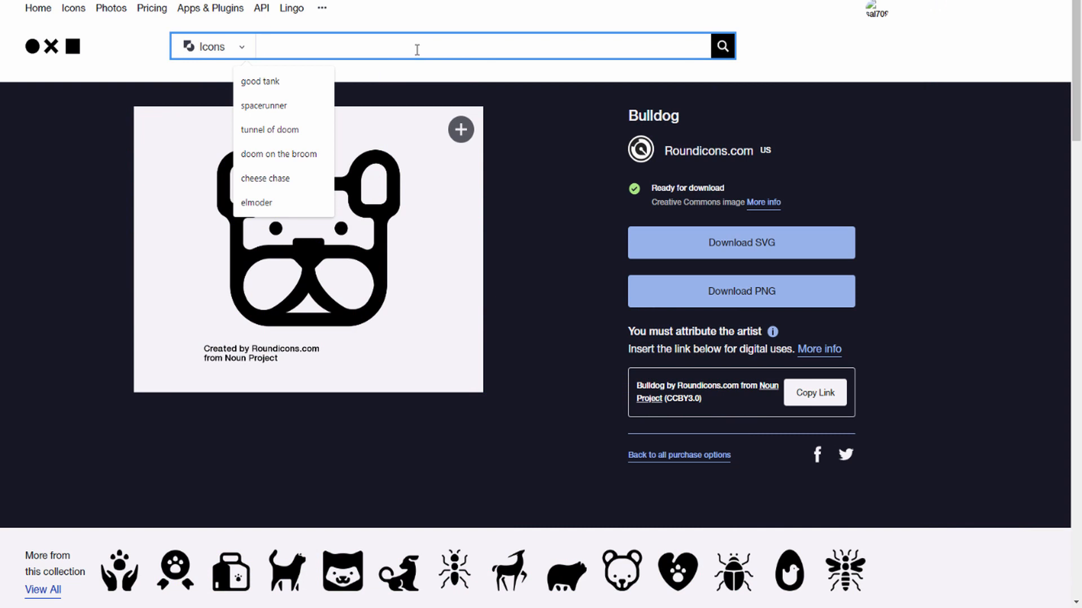
{"action": "type", "text": "llama"}
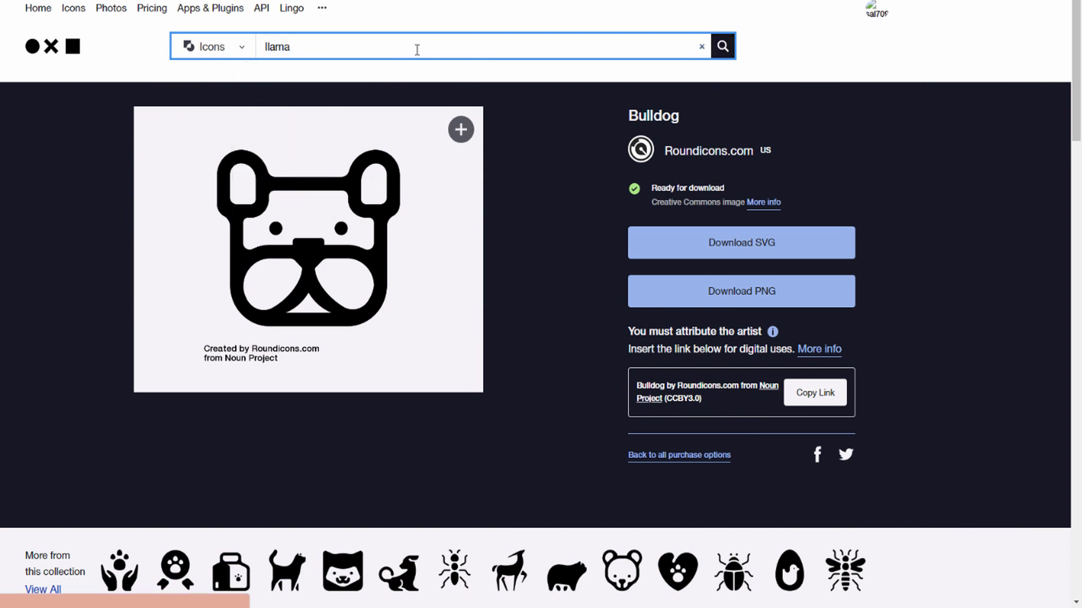
{"action": "key", "text": "Return"}
{"action": "scroll", "coordinate": [698, 417], "scroll_direction": "down", "scroll_amount": 10}
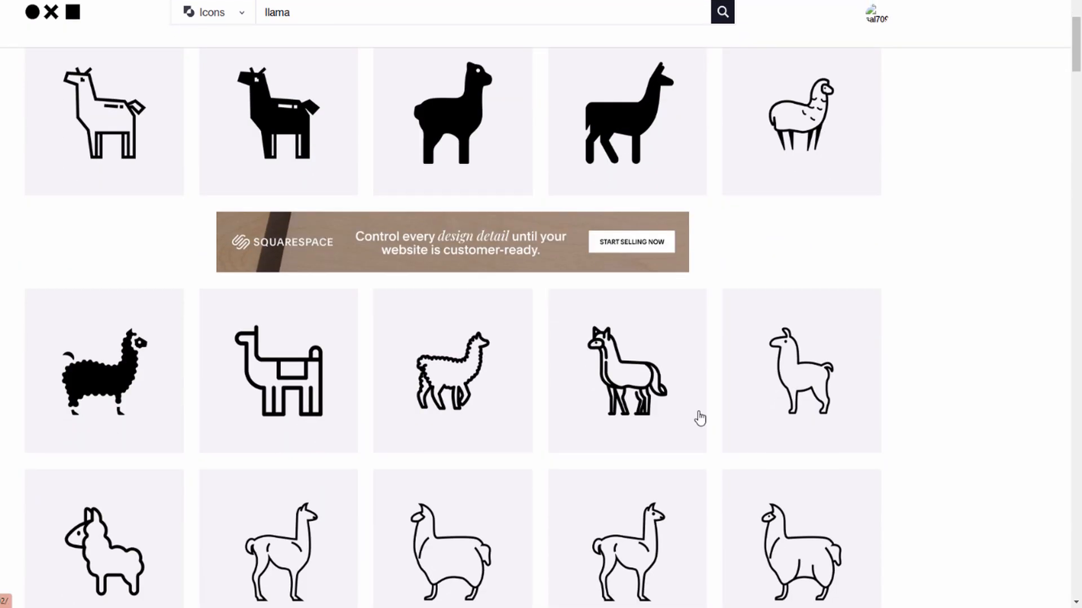
{"action": "scroll", "coordinate": [698, 408], "scroll_direction": "down", "scroll_amount": 15}
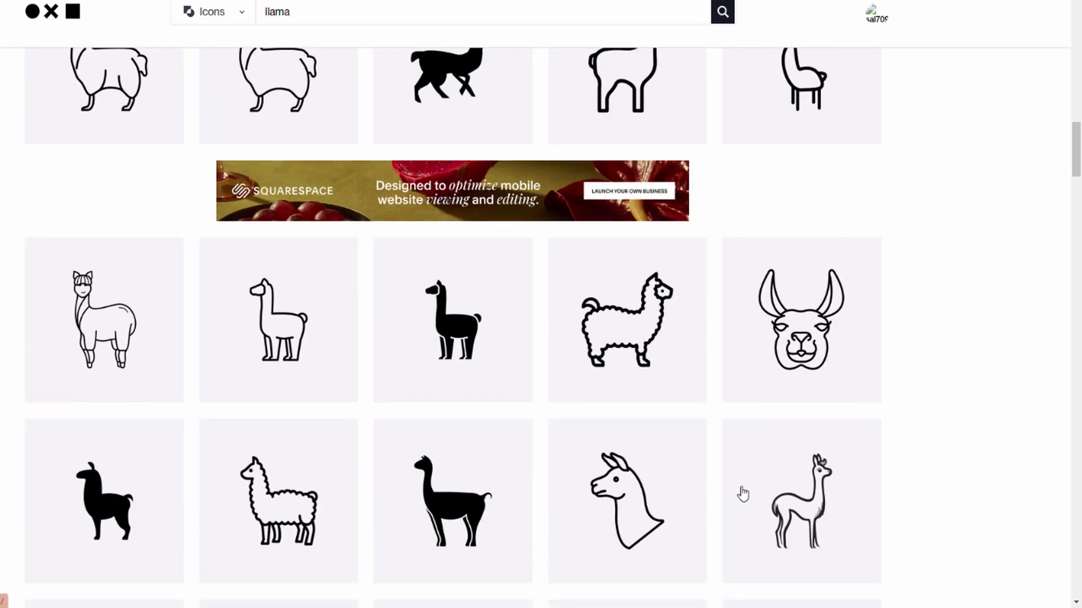
{"action": "scroll", "coordinate": [743, 503], "scroll_direction": "down", "scroll_amount": 9}
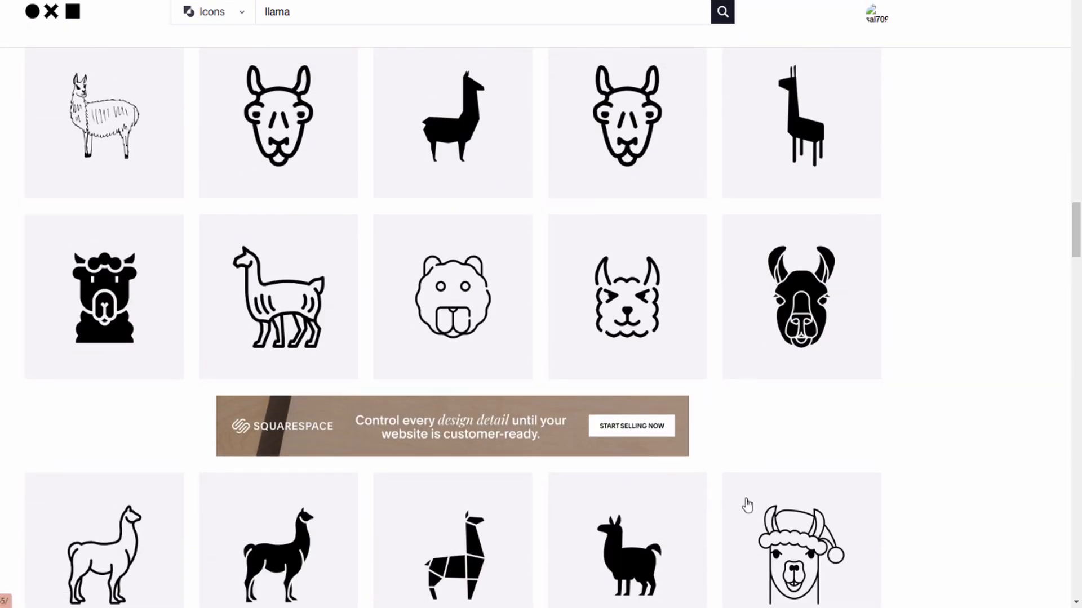
{"action": "scroll", "coordinate": [745, 504], "scroll_direction": "up", "scroll_amount": 8}
{"action": "scroll", "coordinate": [746, 504], "scroll_direction": "up", "scroll_amount": 20}
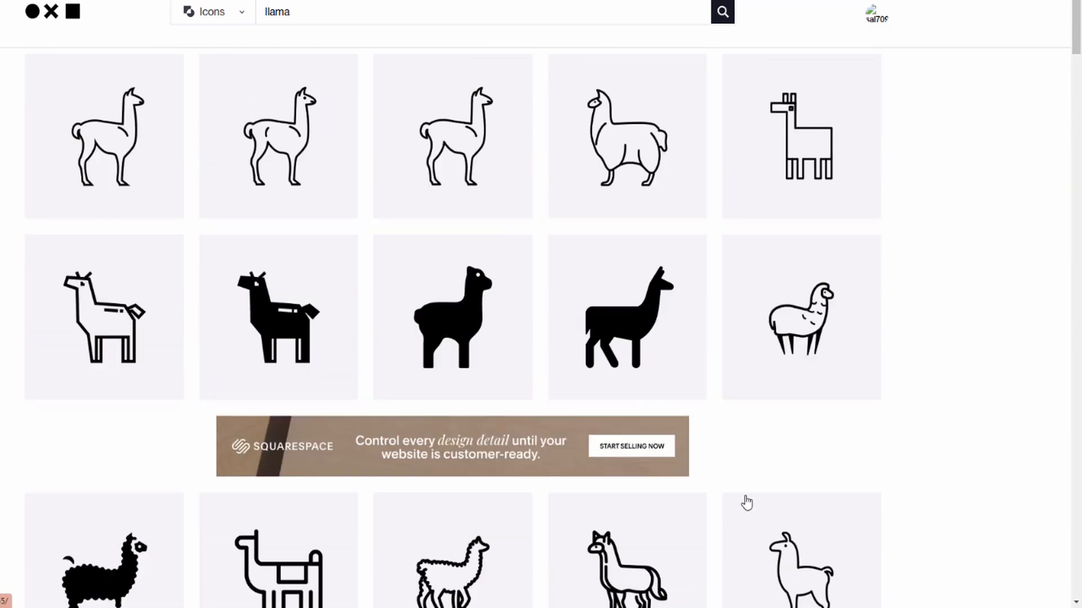